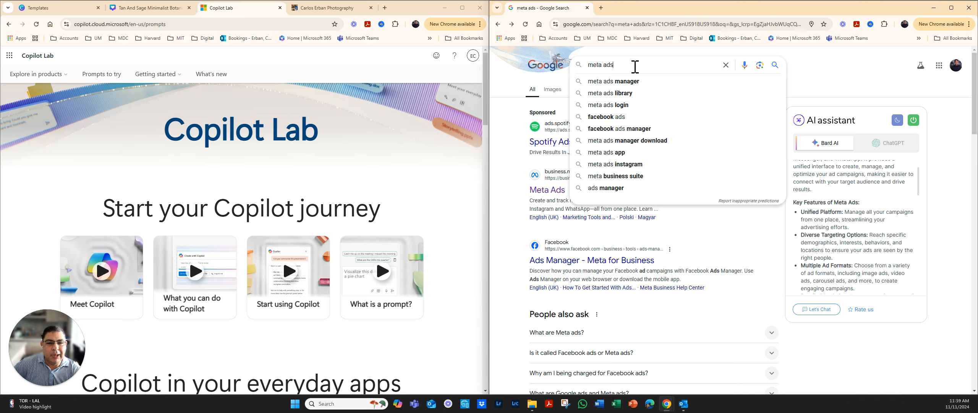
Step: Open the Meta Ads result from the Google search and go to Ads Manager from the Meta business site
click(508, 169)
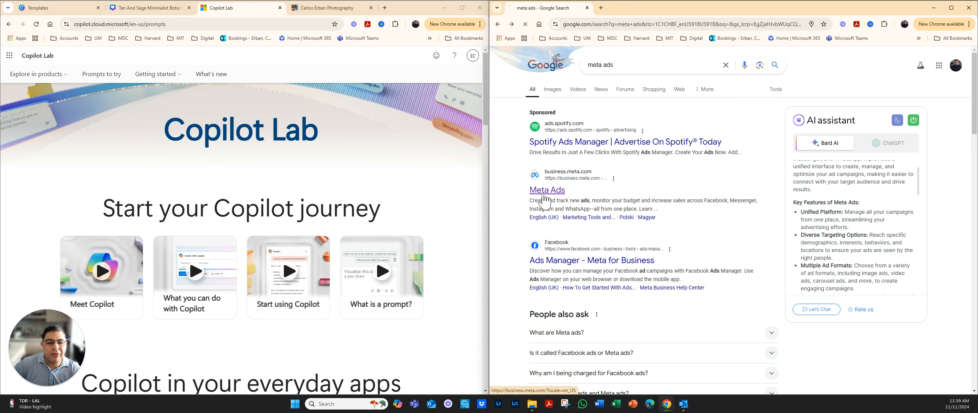
click(544, 195)
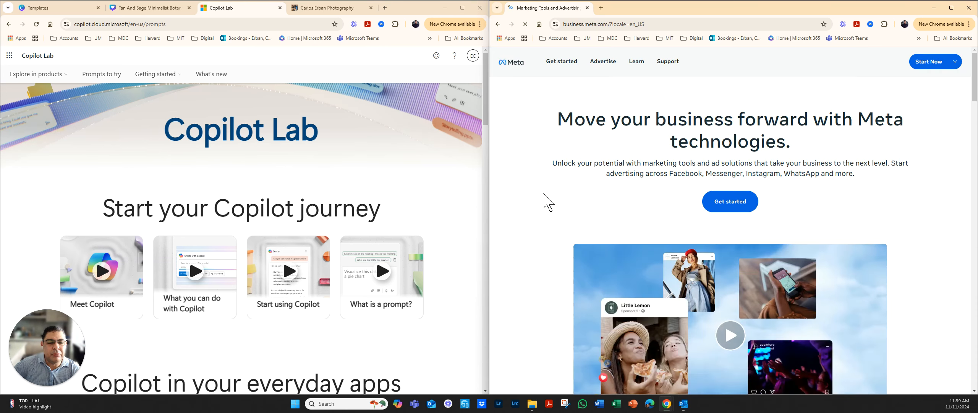
click(956, 63)
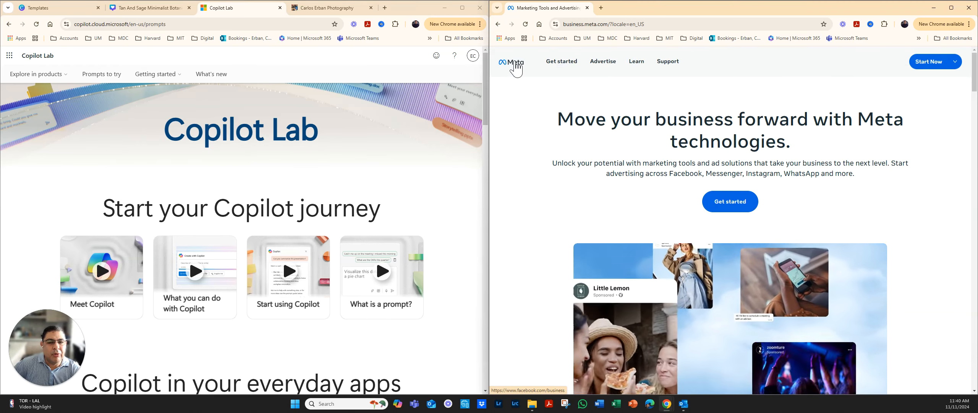
mouse_move(561, 62)
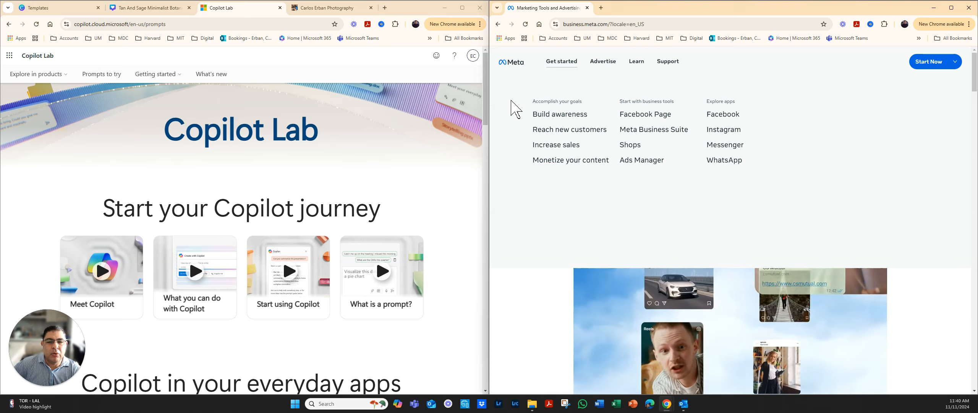
mouse_move(610, 74)
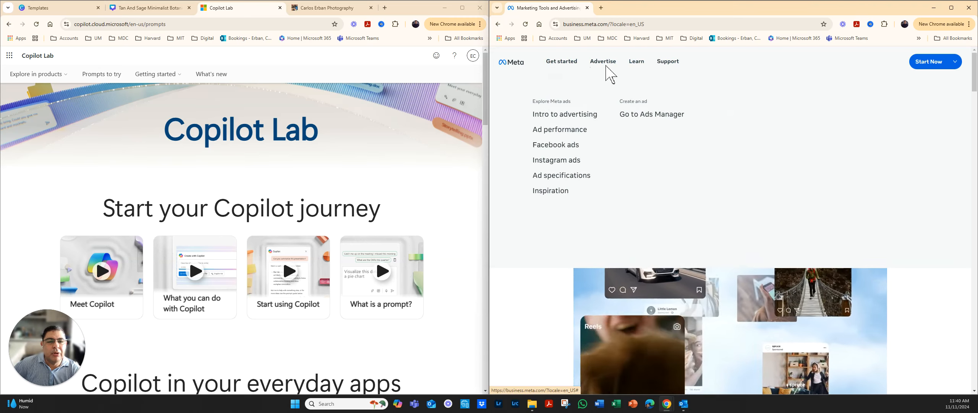
mouse_move(652, 74)
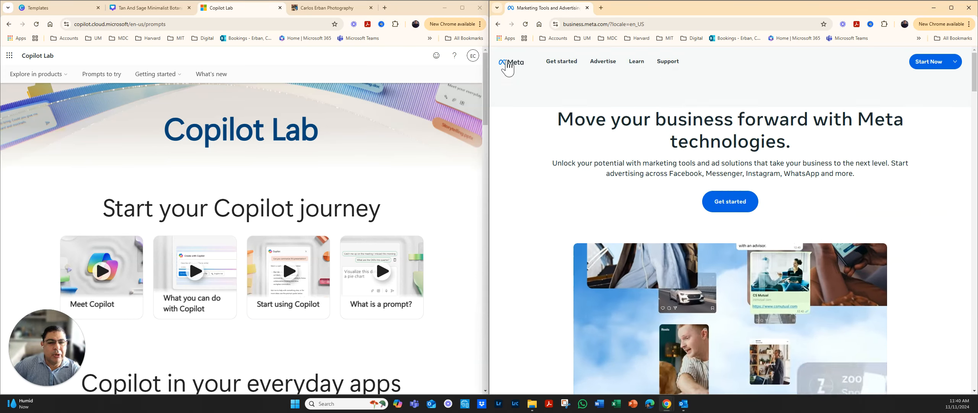
click(926, 70)
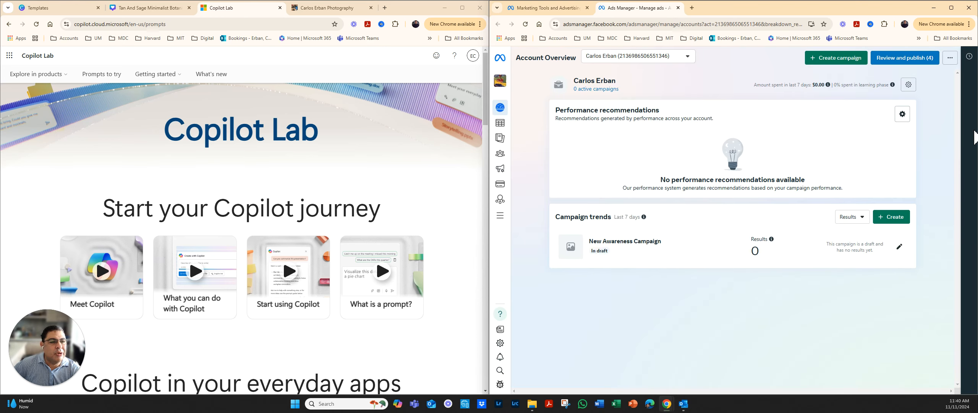
Step: Review the draft items waiting to be published, including the ads and ad sets, and close the review without publishing
click(899, 58)
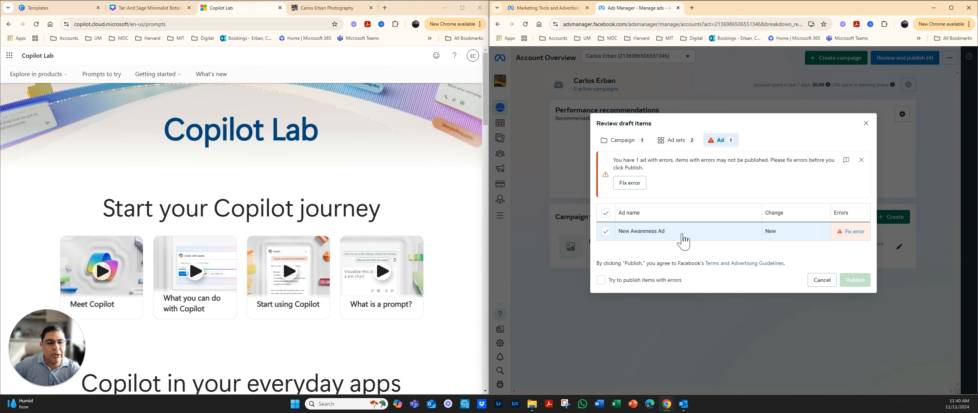
click(670, 141)
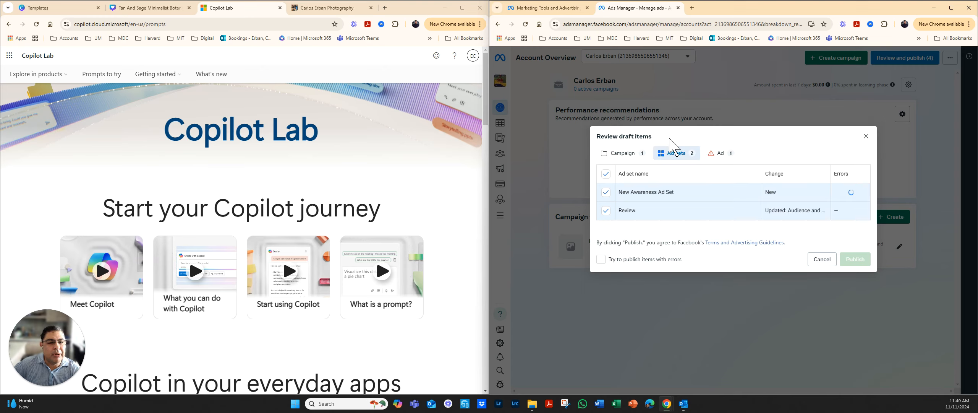
click(866, 137)
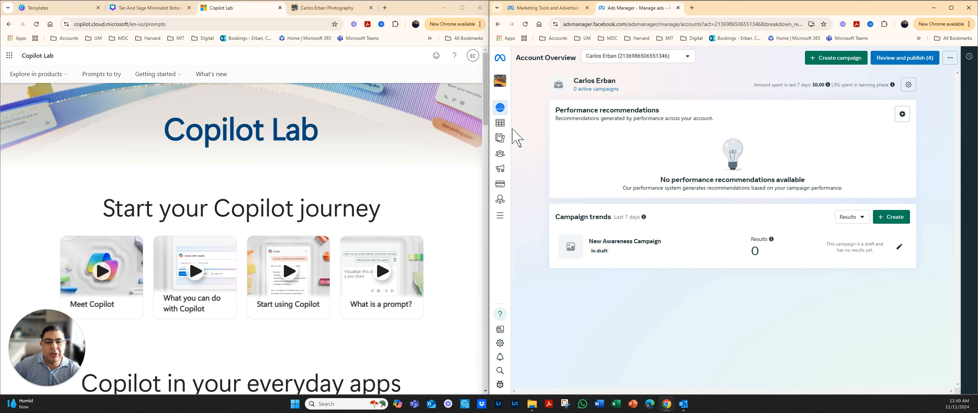
Step: Open the campaigns list and switch off the New Awareness Campaign that is in draft
mouse_move(501, 112)
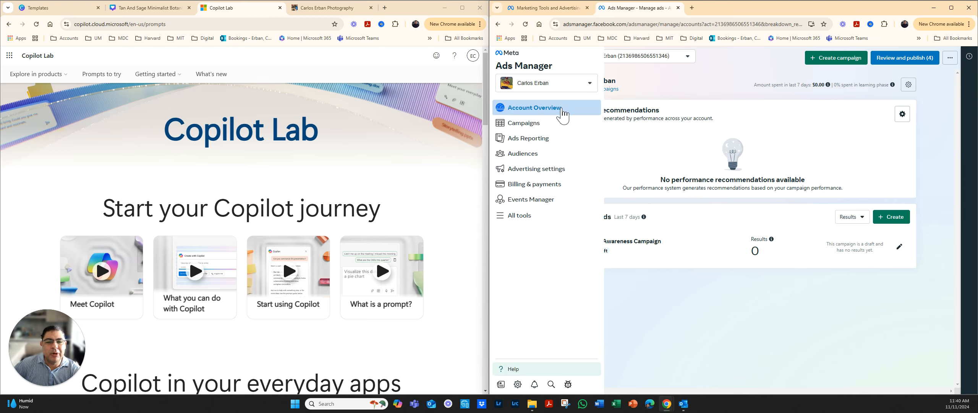
click(499, 125)
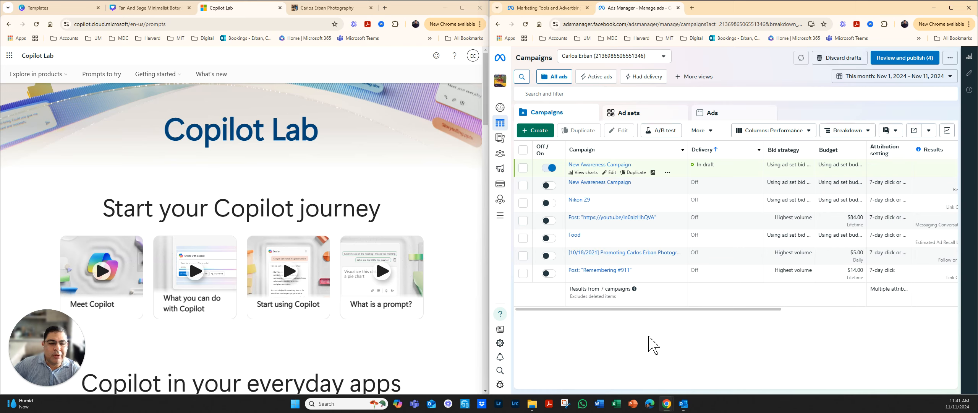
click(549, 168)
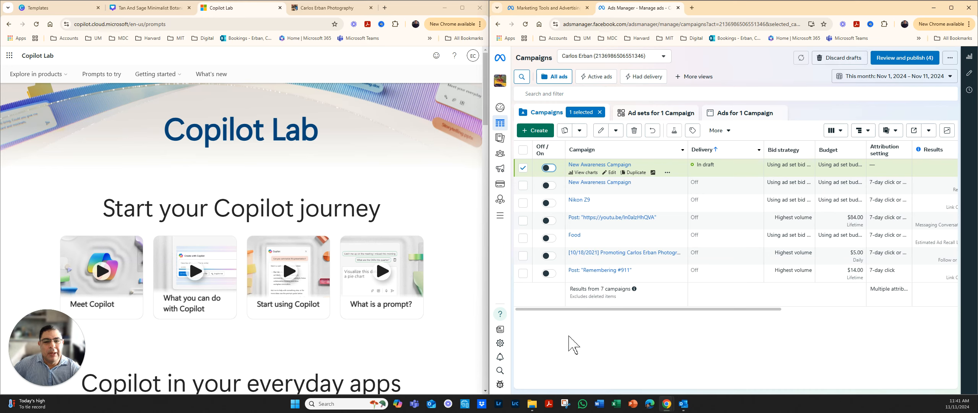
Step: Dismiss the introduction in Ads Reporting and create a new pivot table report
mouse_move(501, 128)
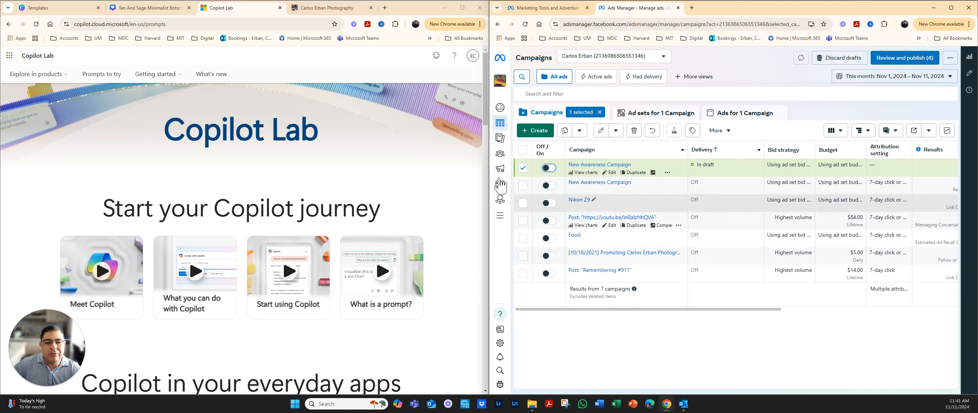
click(502, 139)
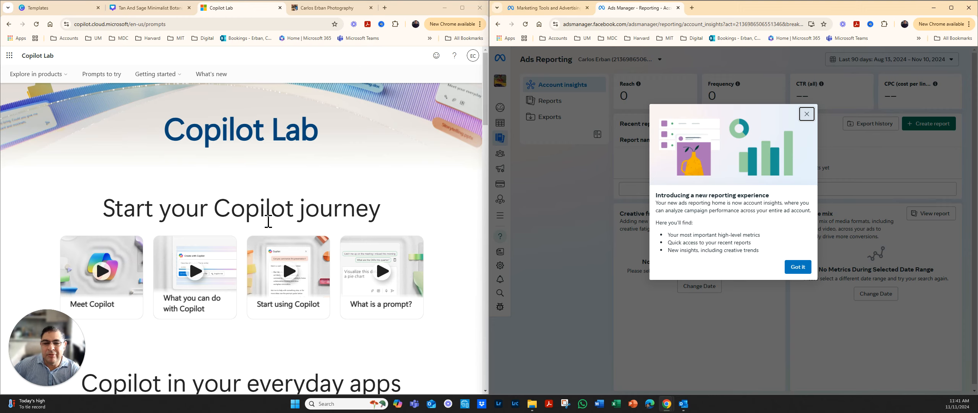
click(802, 272)
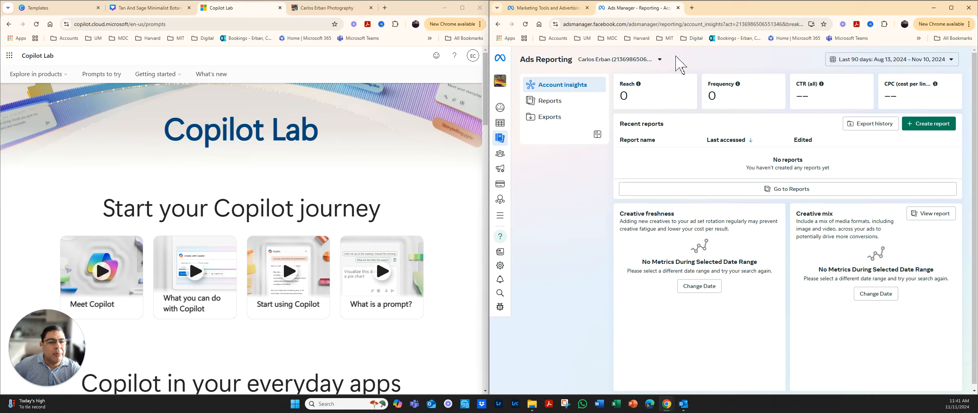
click(537, 103)
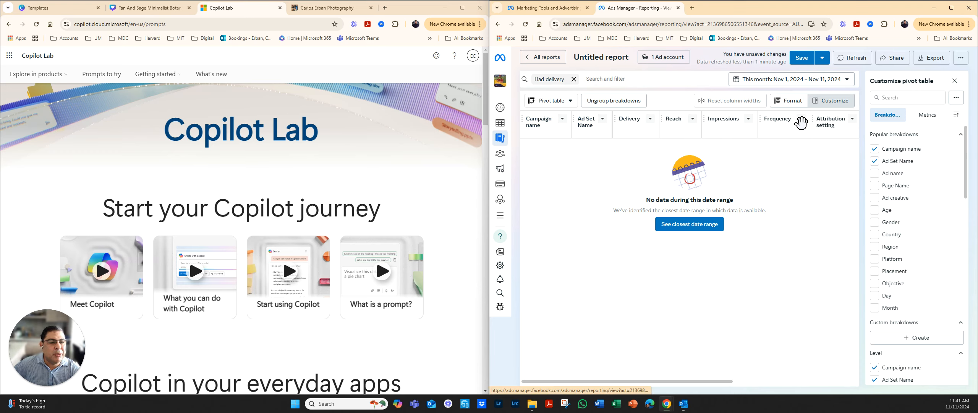
Step: Examine the Impressions column's options and the descriptions of the report's metric columns, such as Frequency and Attribution setting
click(748, 120)
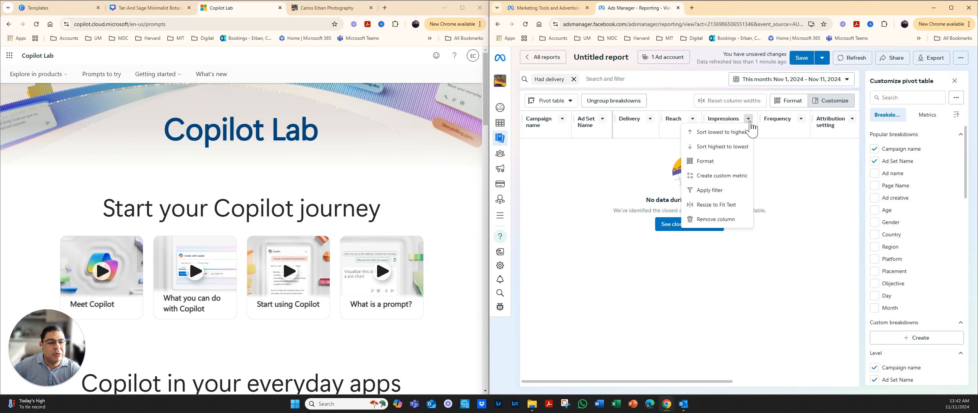
click(750, 122)
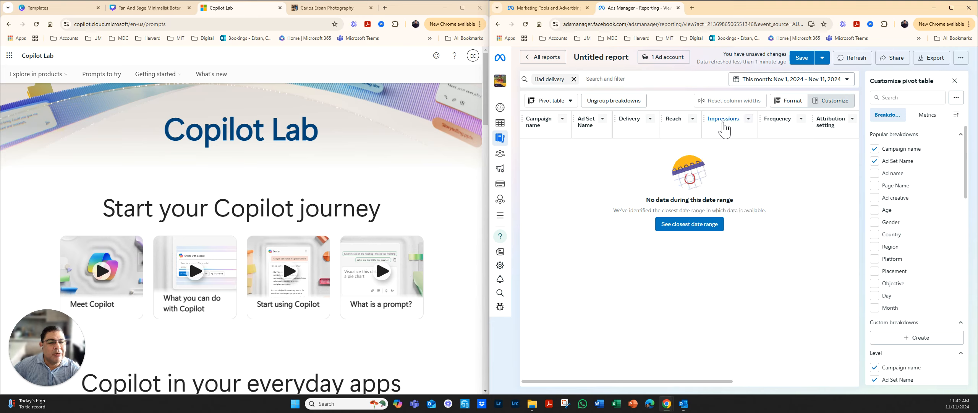
mouse_move(724, 126)
mouse_move(782, 124)
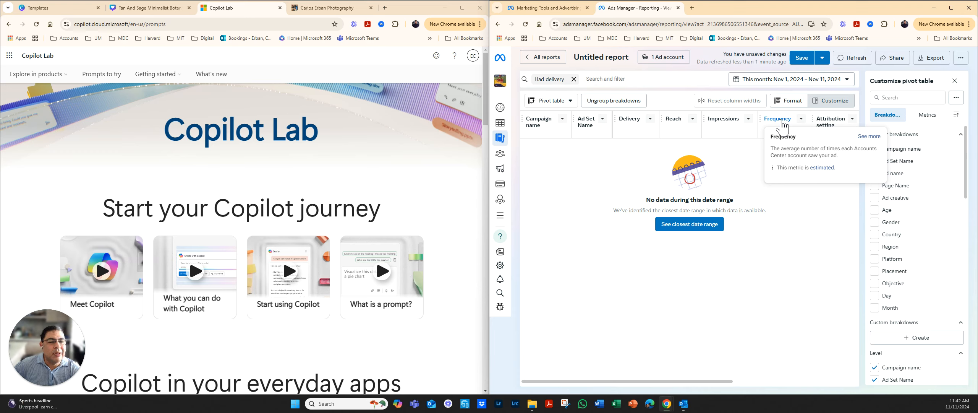
mouse_move(830, 129)
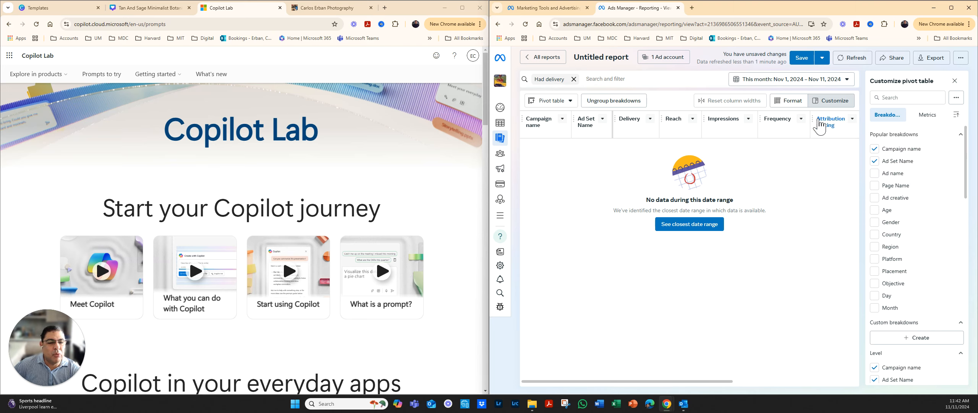
mouse_move(637, 128)
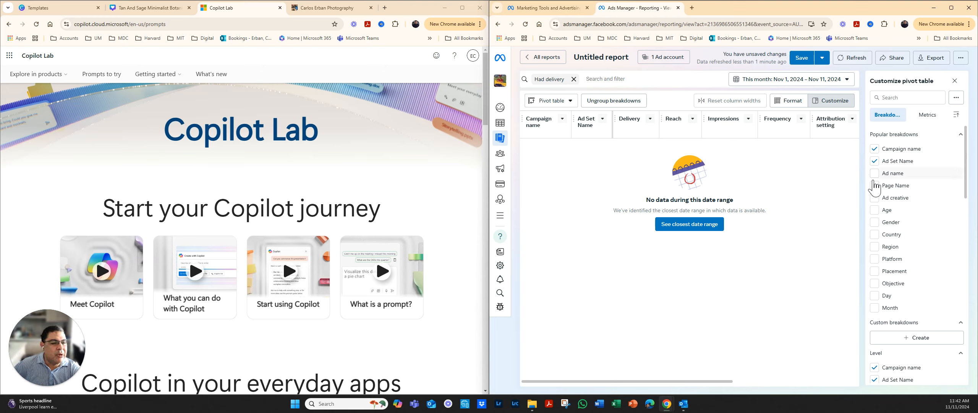
Step: Add the Platform and Objective breakdowns to the untitled report's pivot table
click(874, 264)
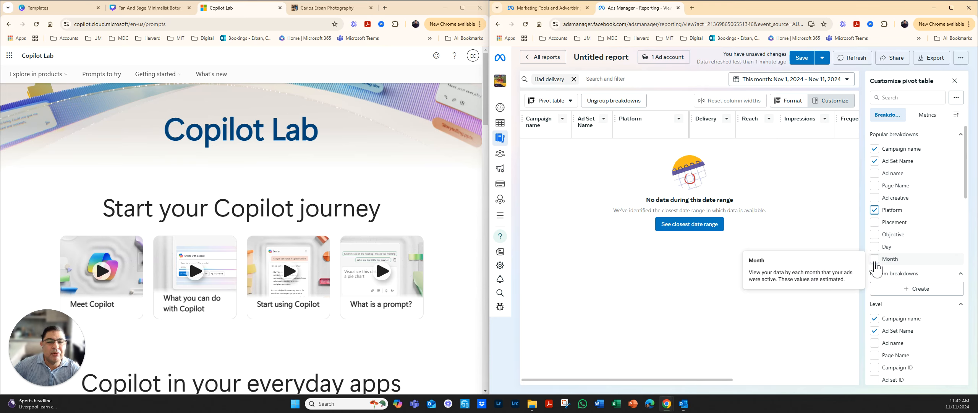
scroll(930, 266, down, 10)
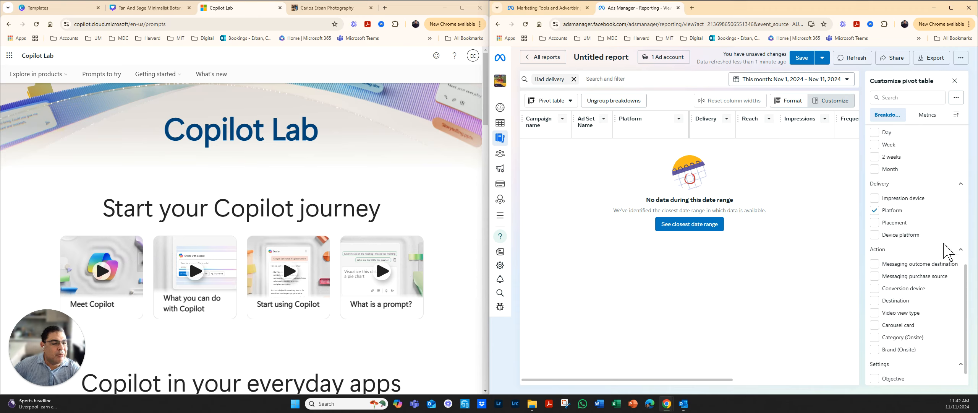
scroll(944, 260, down, 1)
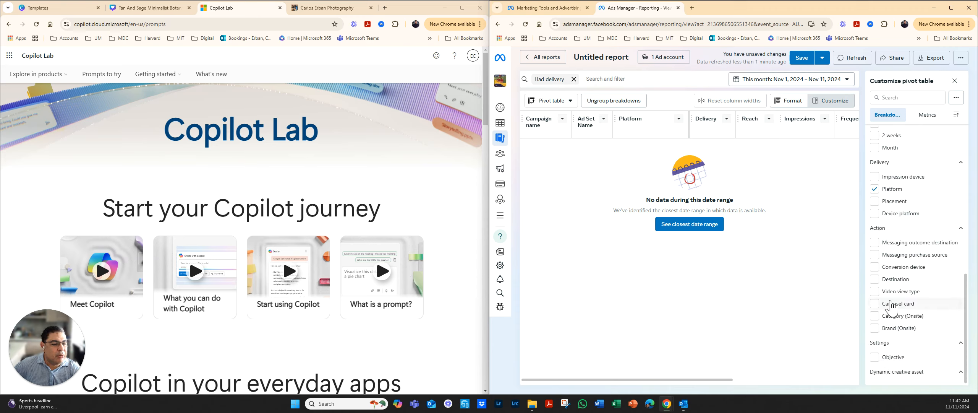
scroll(886, 302, up, 10)
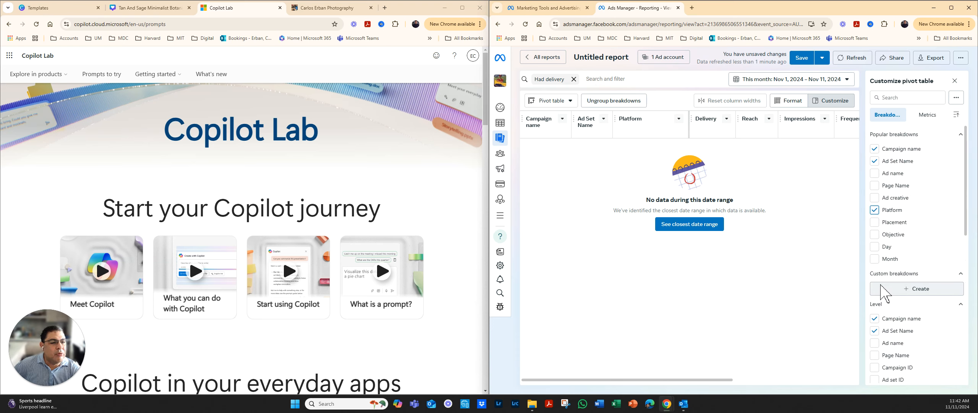
scroll(884, 292, down, 10)
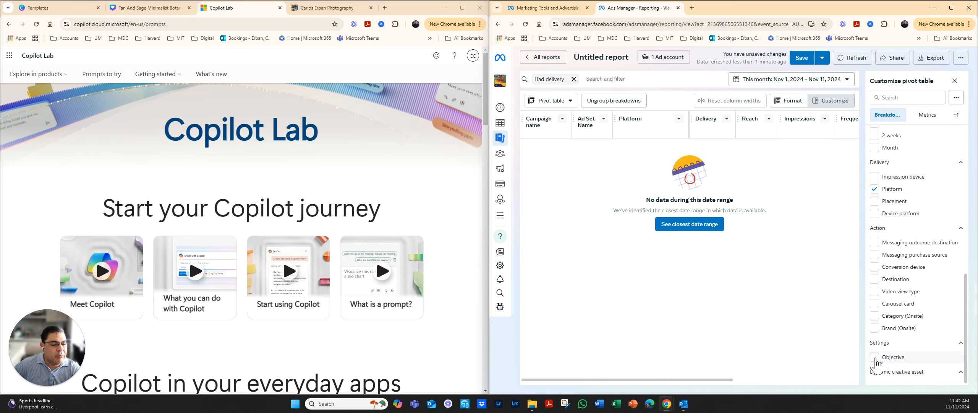
click(874, 358)
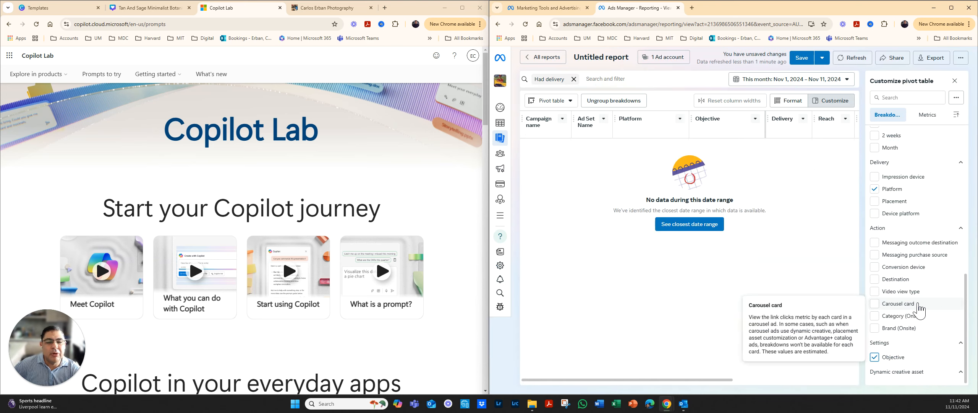
Step: Open Audiences and examine the details of the two saved audiences and the Status filter options
click(500, 160)
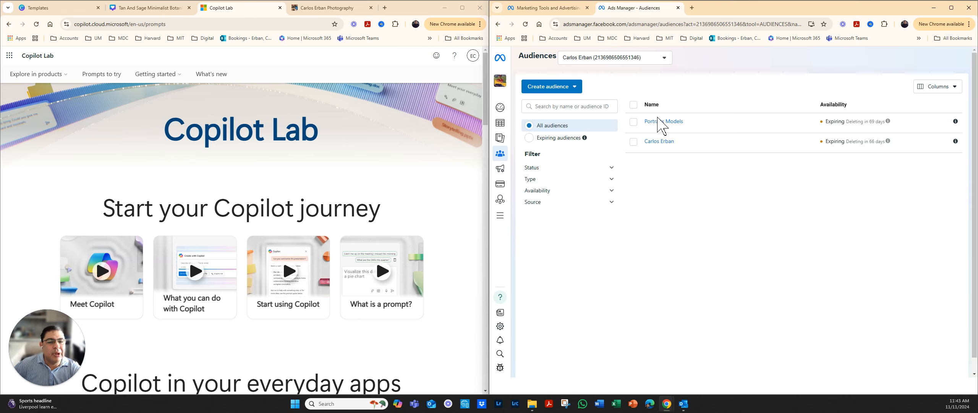
mouse_move(657, 126)
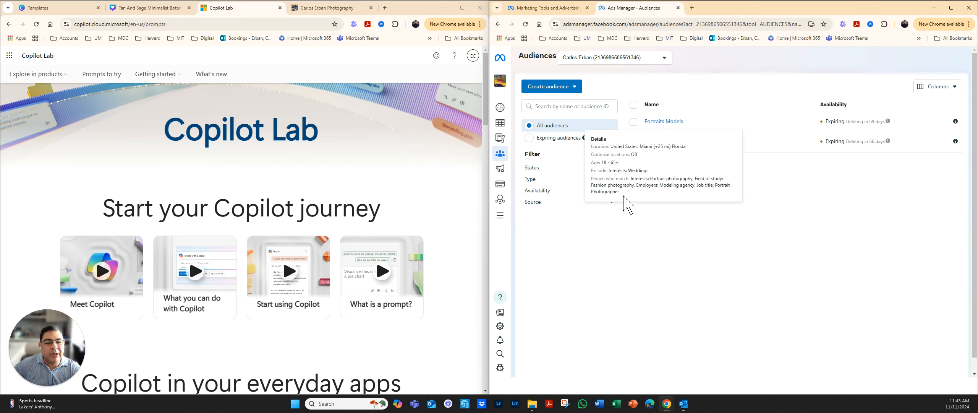
mouse_move(662, 145)
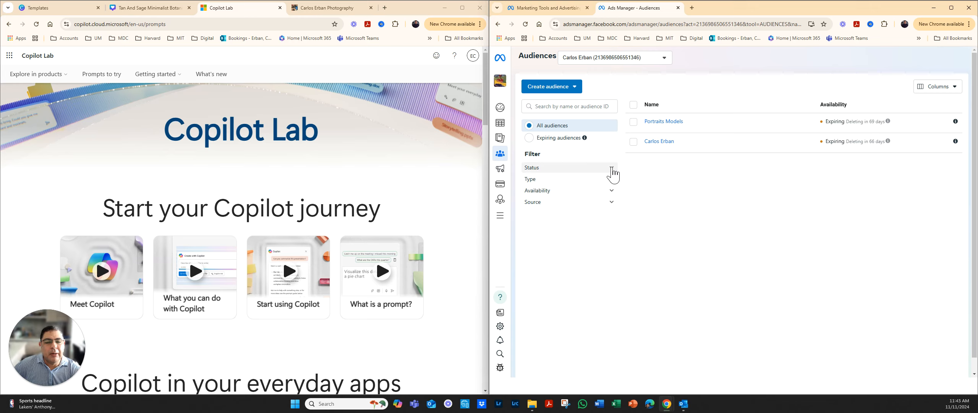
click(612, 168)
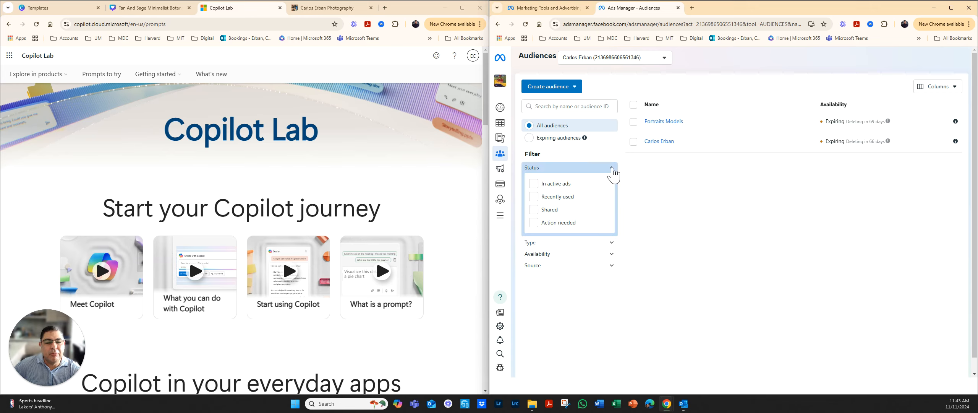
click(612, 168)
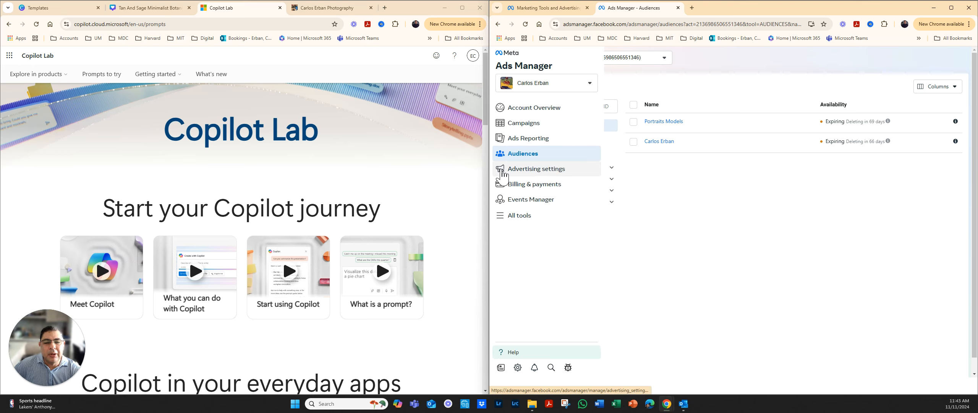
Step: Open Advertising settings and review the options for the business and for creating ads, down to Name templates
click(502, 173)
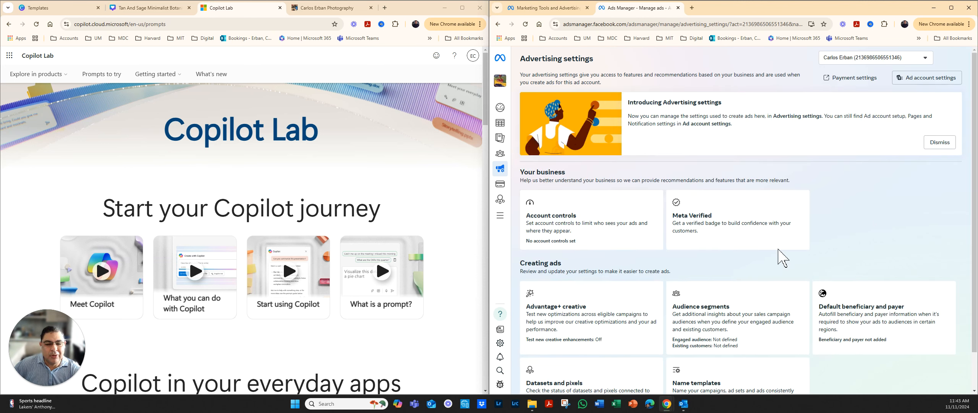
scroll(604, 284, down, 1)
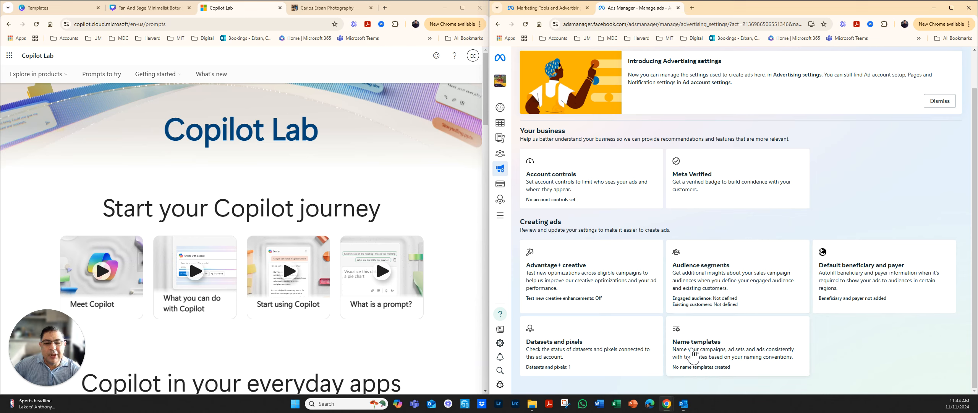
Step: Open Events Manager, read the Aggregated Event Measurement help, and view the Data Sources and Overview pages
mouse_move(500, 199)
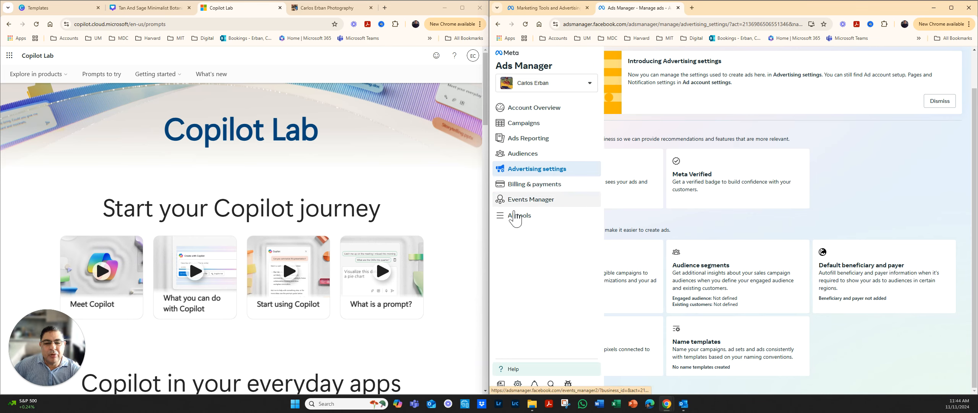
click(518, 206)
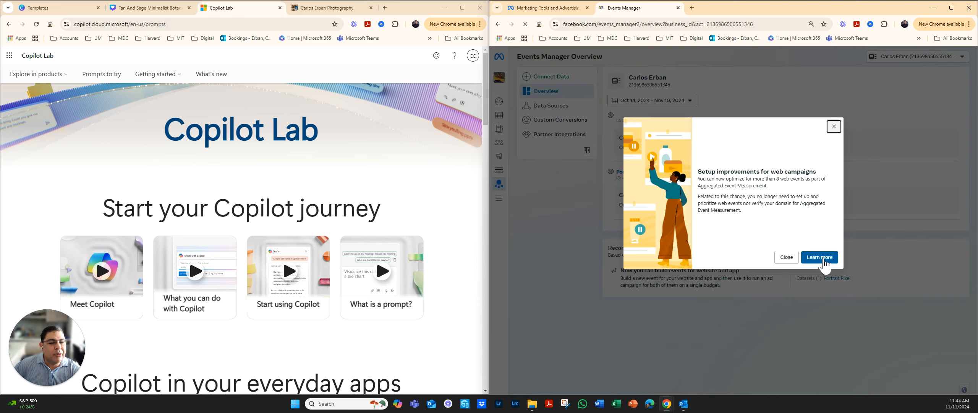
click(820, 264)
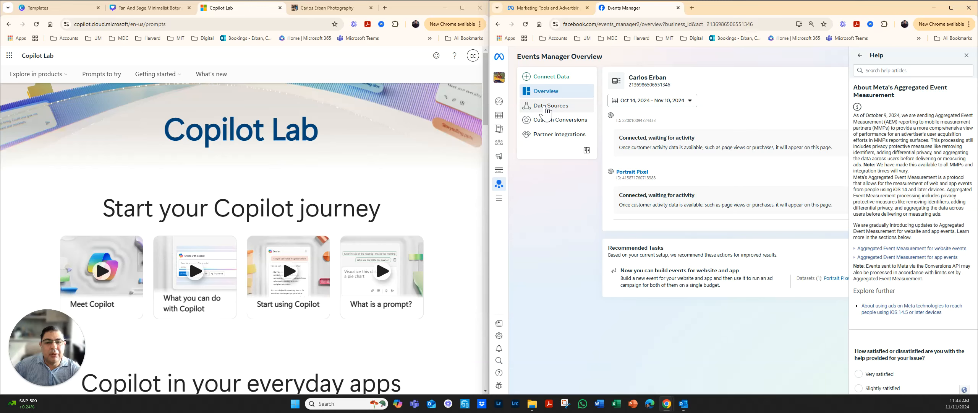
click(545, 111)
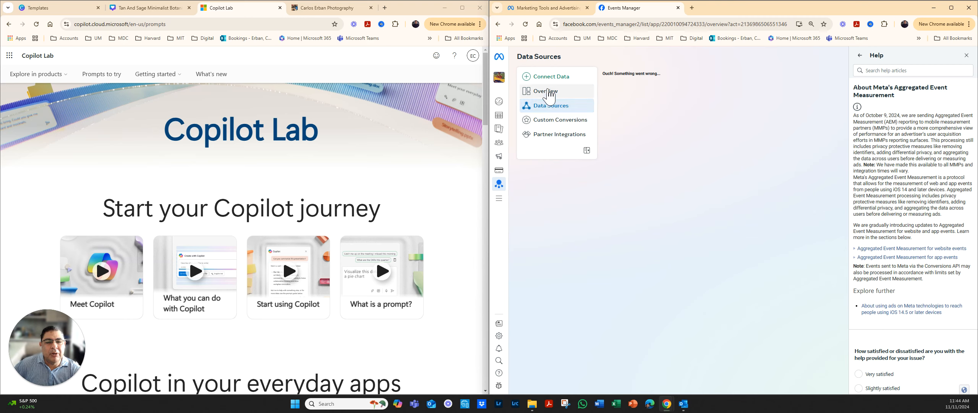
click(549, 88)
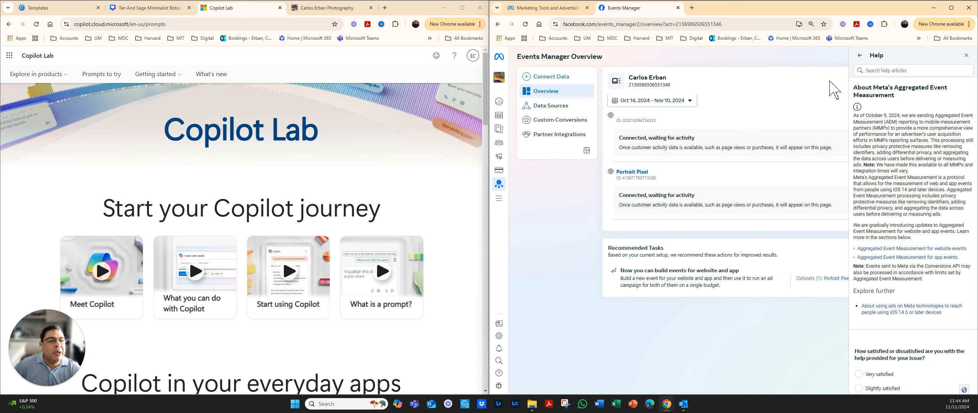
Step: Go to Account Overview and start creating a campaign, with the browser window maximized
mouse_move(495, 165)
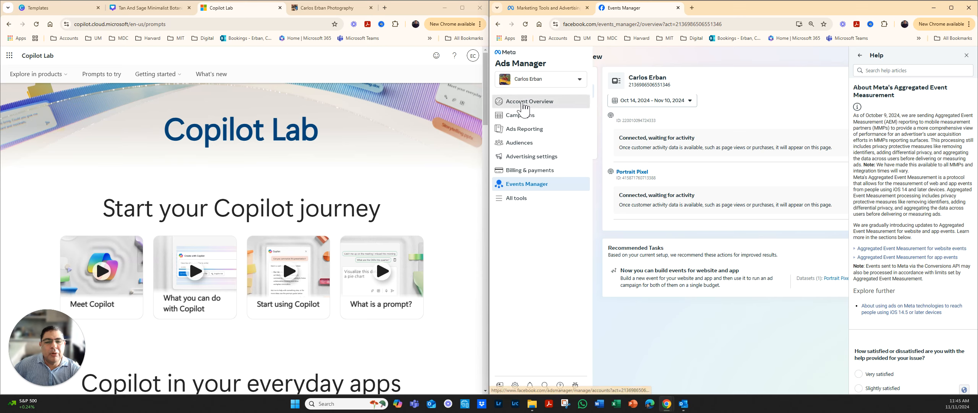
click(523, 104)
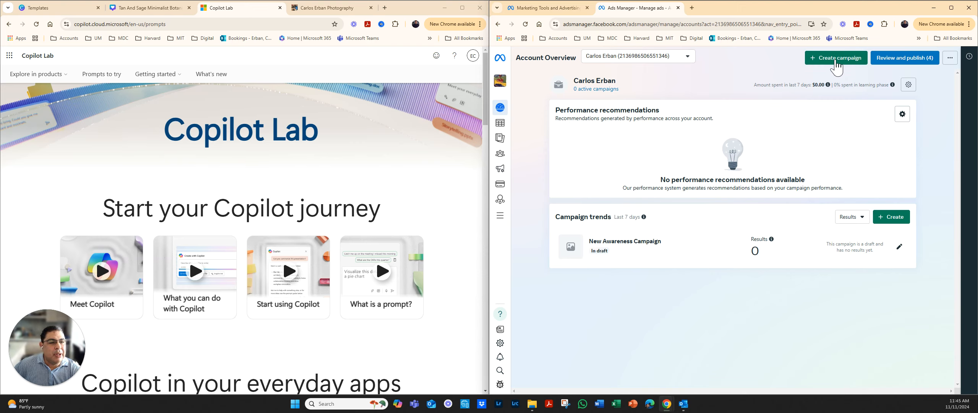
click(836, 58)
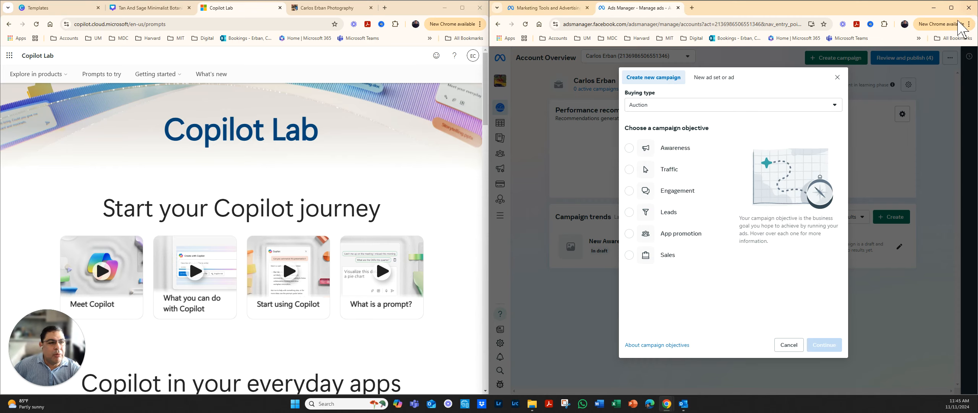
click(951, 8)
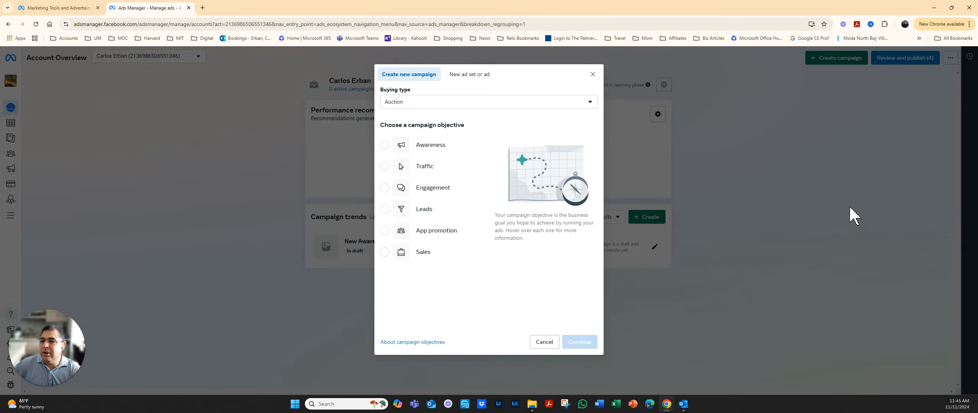
Step: Review the buying types and objectives, keep Auction, and create the campaign with the Awareness objective
mouse_move(410, 149)
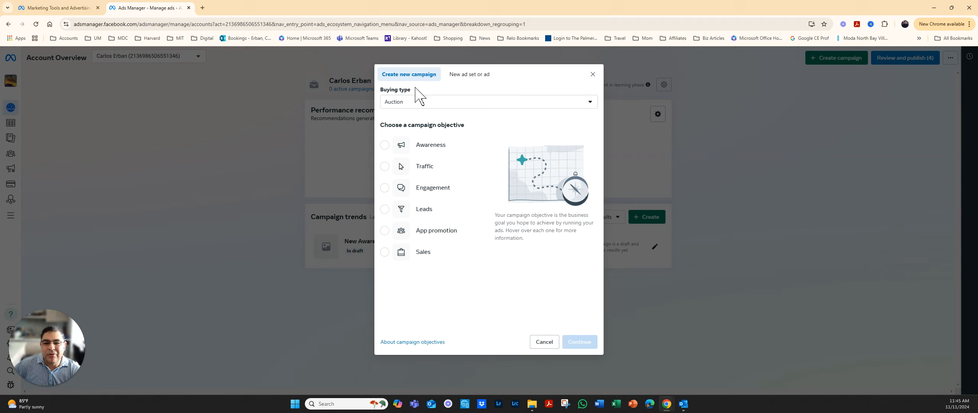
click(590, 109)
click(590, 110)
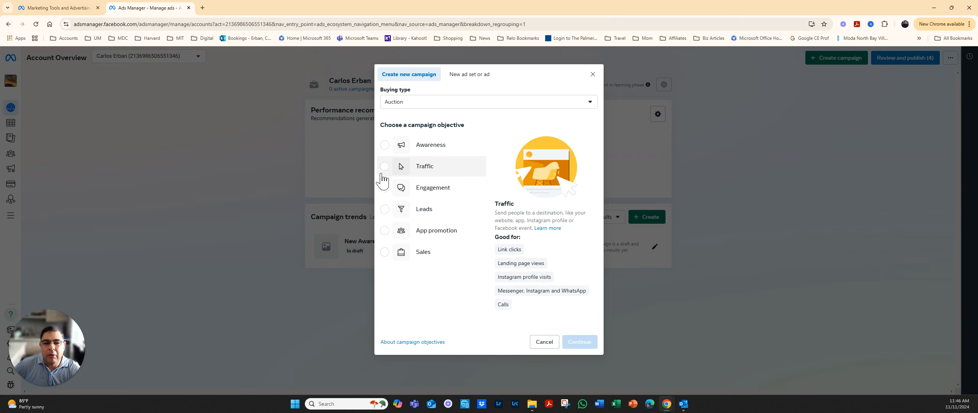
click(385, 145)
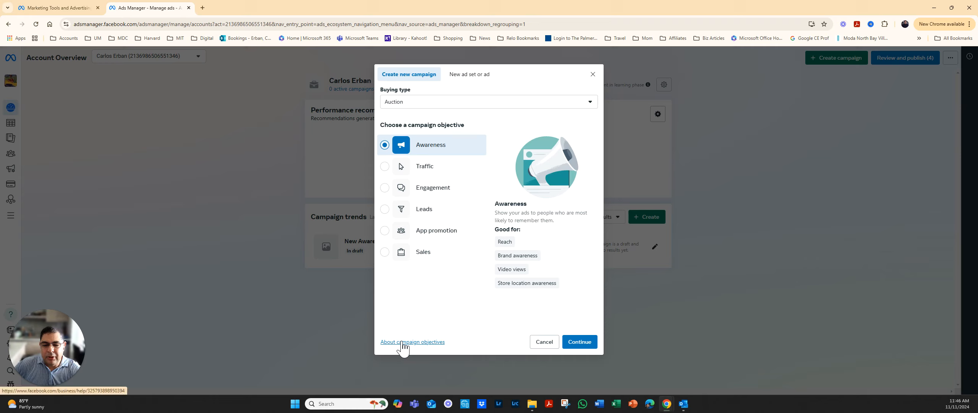
click(592, 344)
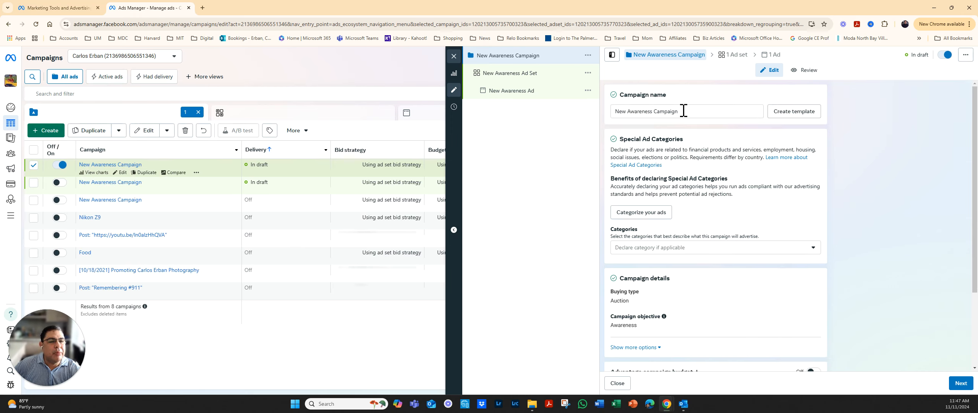
Step: Name the campaign "New Product Introduction - Food Arepa"
drag(691, 113, 657, 111)
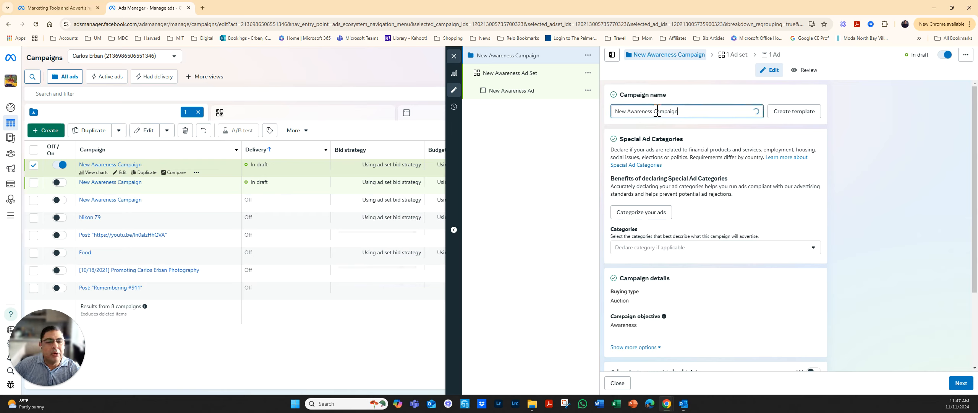
click(685, 112)
drag(686, 112, 606, 117)
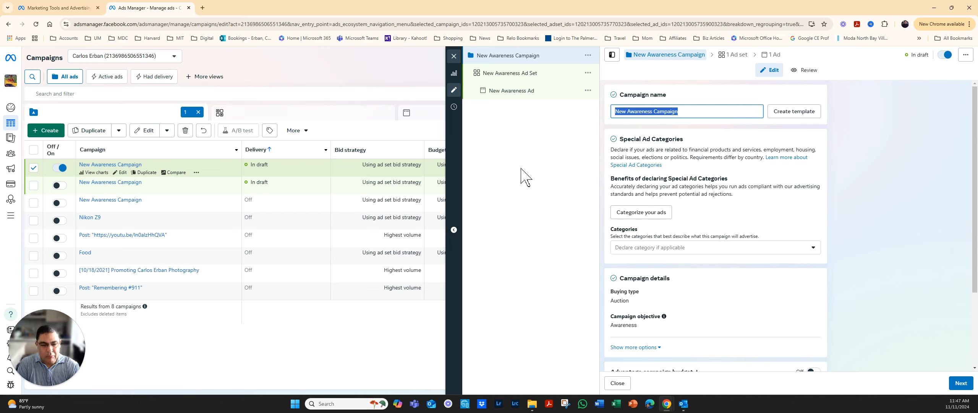
text(New Produc)
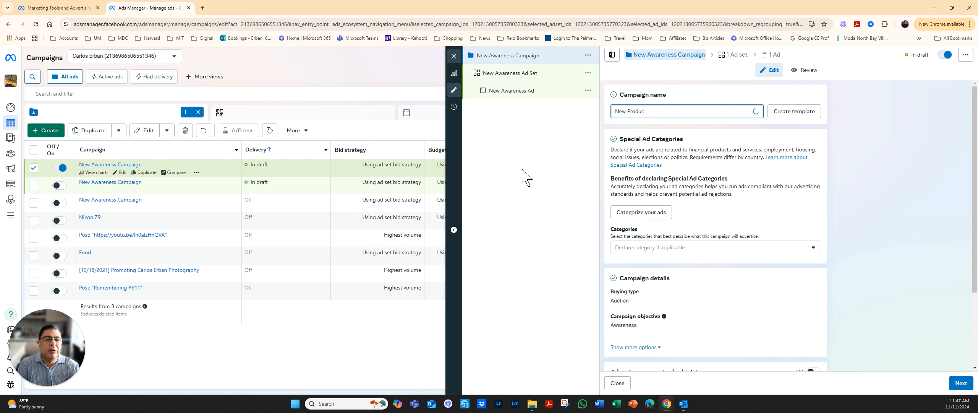
text(t Introduc)
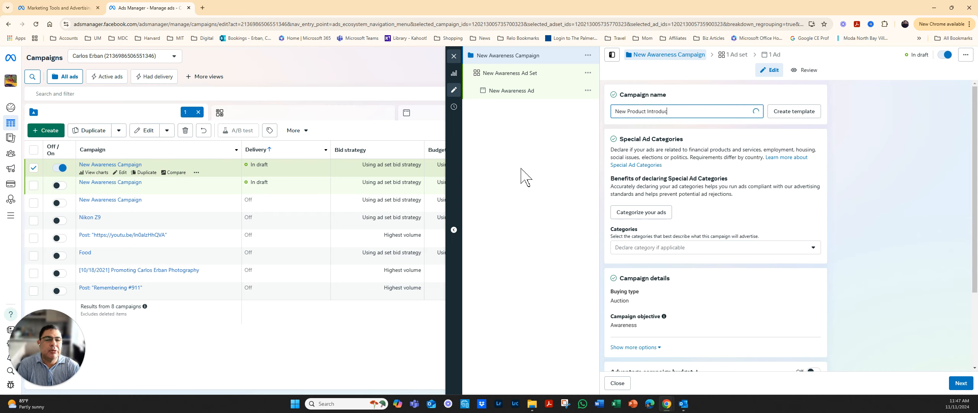
text(tion - )
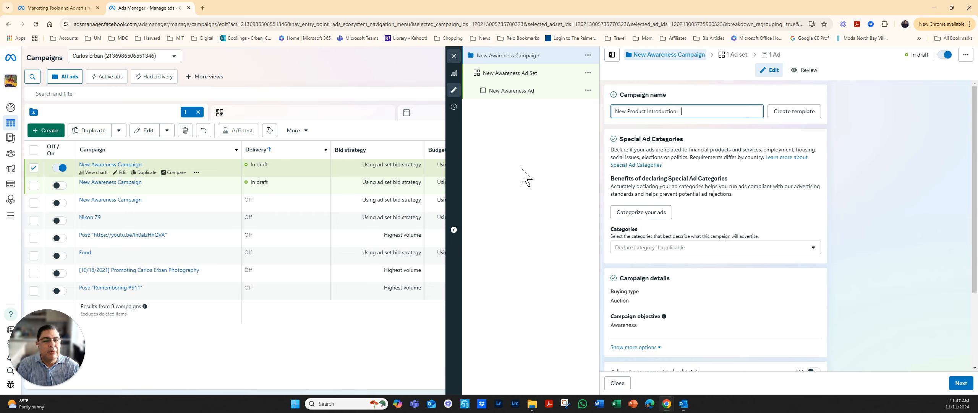
text(Food A)
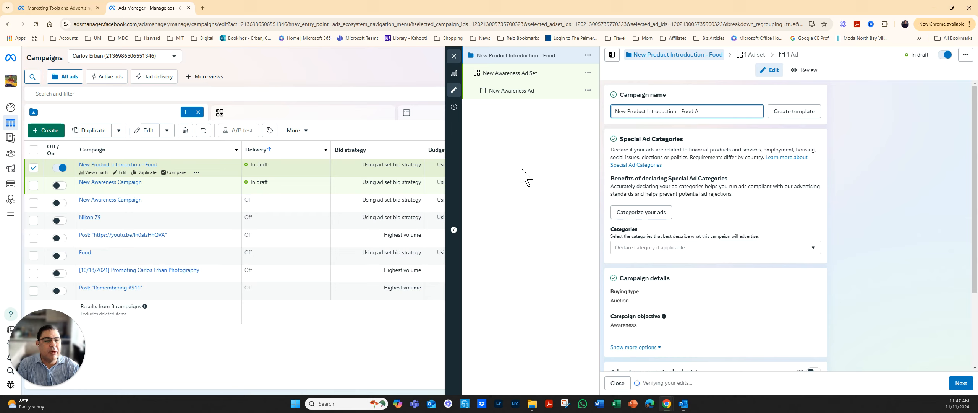
text(are)
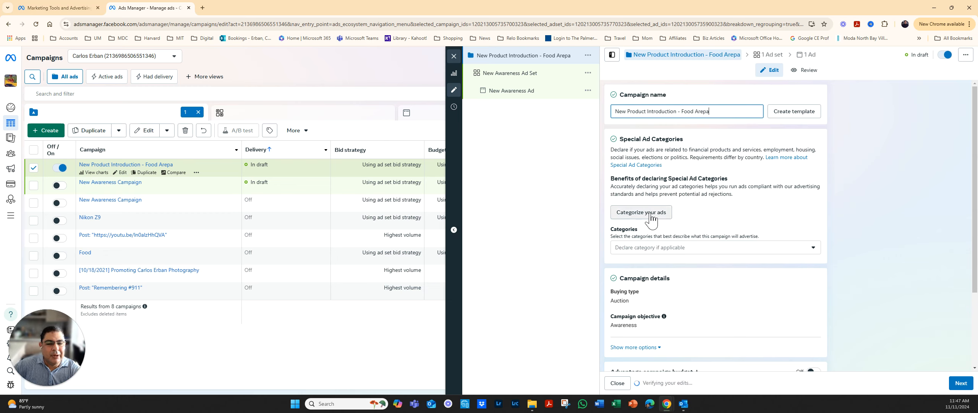
Step: Review the campaign's special ad categories, details, Advantage campaign budget and A/B test settings, and continue to the ad set
scroll(877, 216, down, 3)
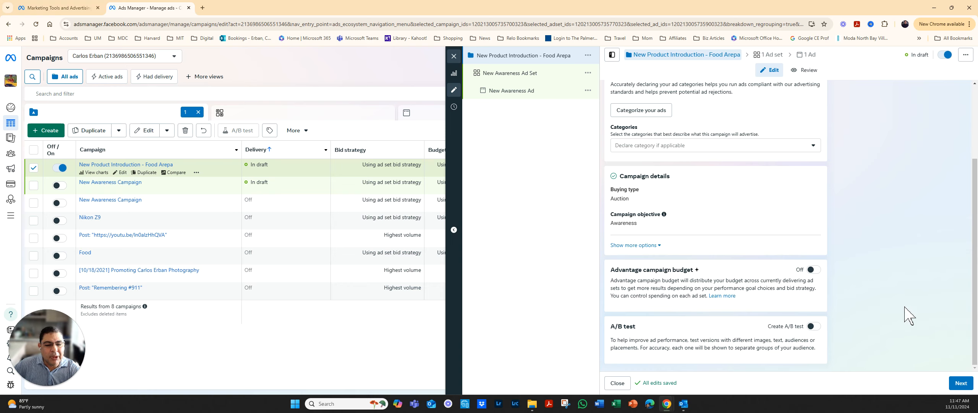
scroll(900, 327, up, 1)
scroll(899, 327, down, 1)
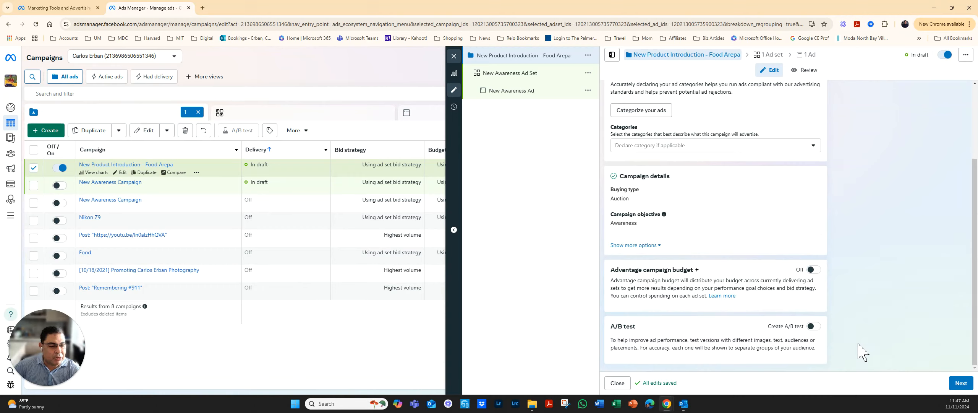
click(961, 384)
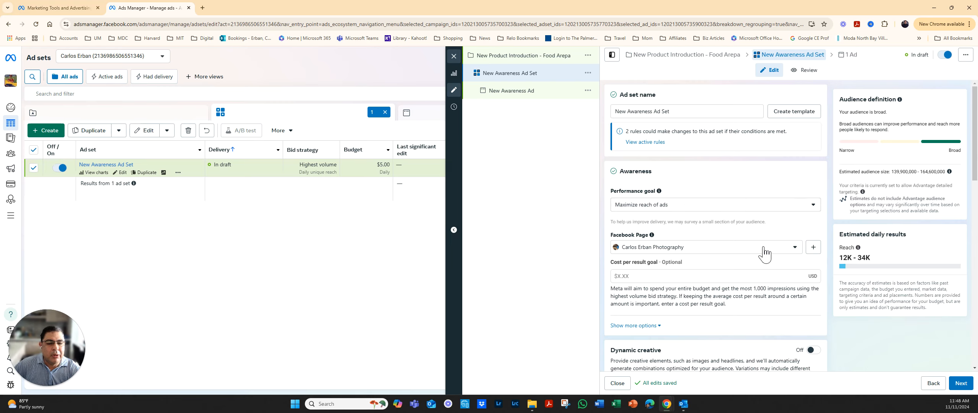
Step: Return from the ad set to the campaign settings and rename the campaign "New Product Introduction - Breakfast"
click(678, 112)
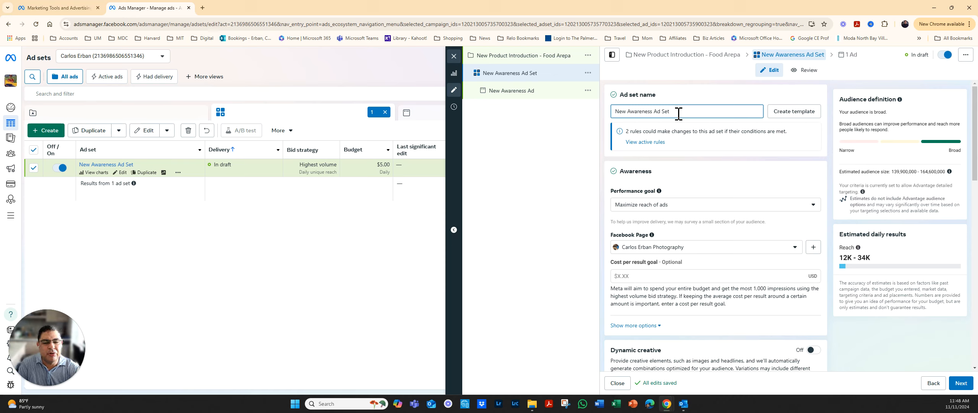
click(939, 386)
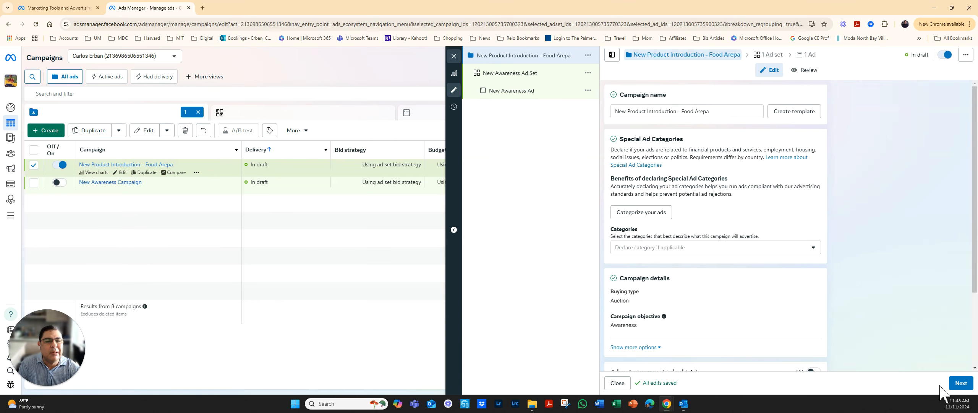
click(713, 111)
key(BackSpace)
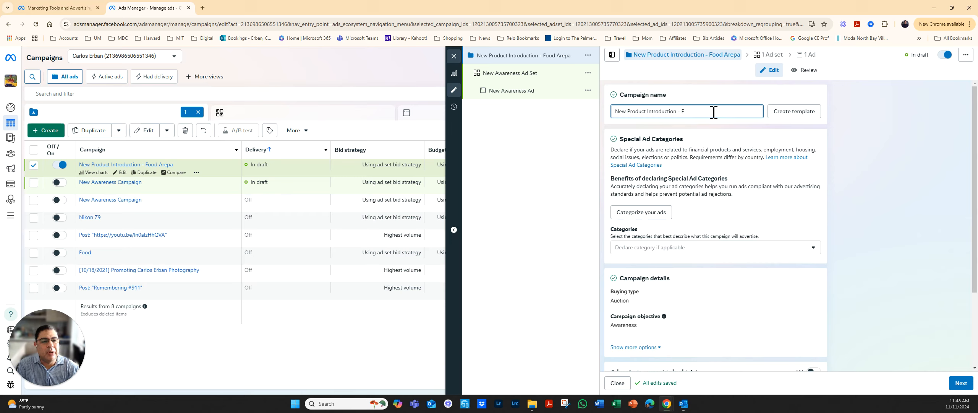
key(BackSpace)
text(Brea)
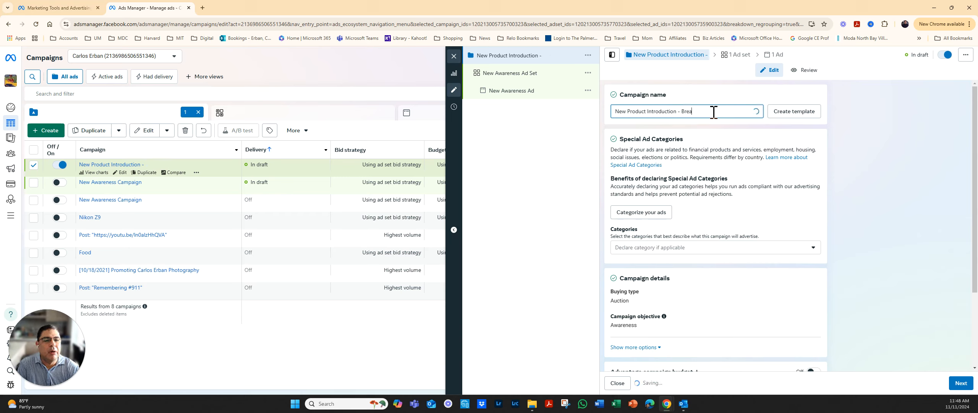
text(kfast)
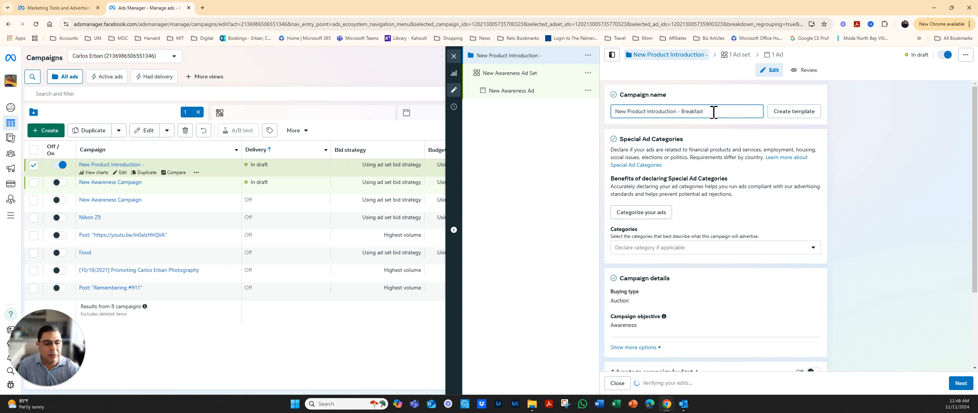
Step: Continue to the ad set and rename it "New Arepa"
click(962, 385)
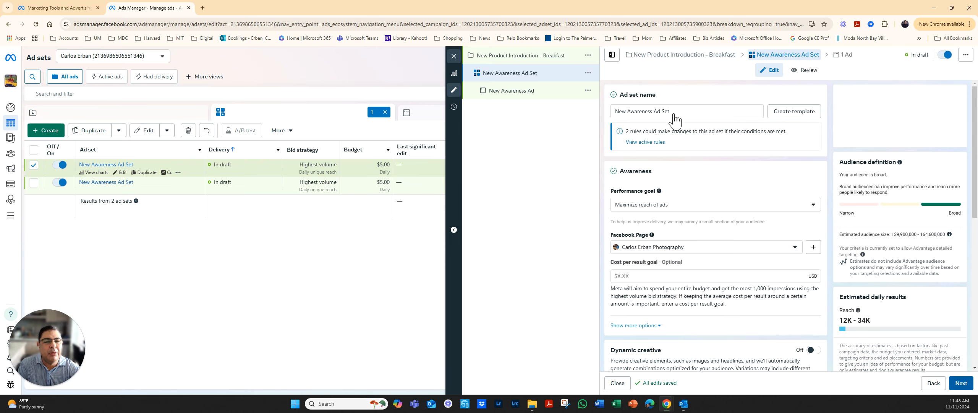
click(677, 112)
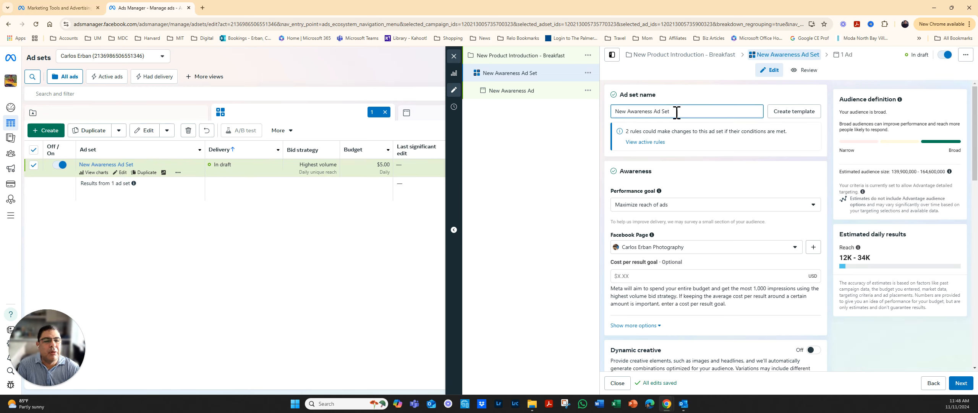
key(BackSpace)
key(BackSpace)
key(BackSpace)
key(BackSpace)
key(BackSpace)
key(BackSpace)
key(BackSpace)
key(BackSpace)
key(BackSpace)
key(BackSpace)
key(BackSpace)
key(BackSpace)
key(BackSpace)
key(BackSpace)
key(BackSpace)
key(BackSpace)
key(BackSpace)
key(BackSpace)
key(BackSpace)
key(BackSpace)
text(MNNe)
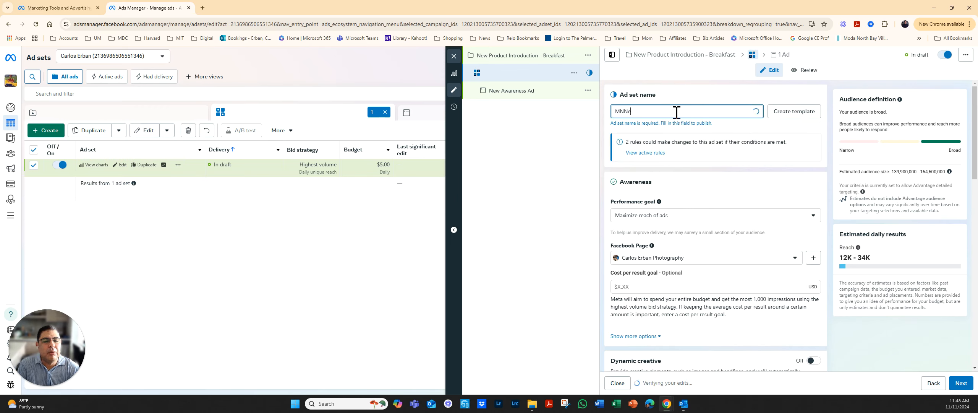
key(BackSpace)
key(BackSpace)
text(New)
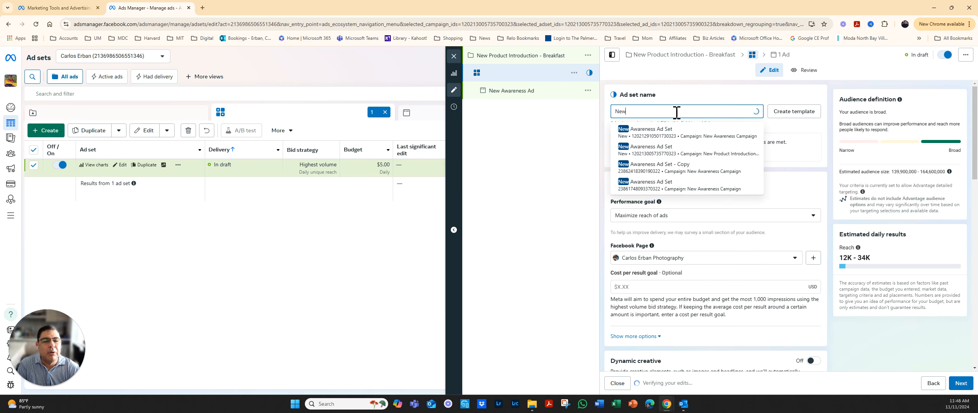
text( Are)
key(BackSpace)
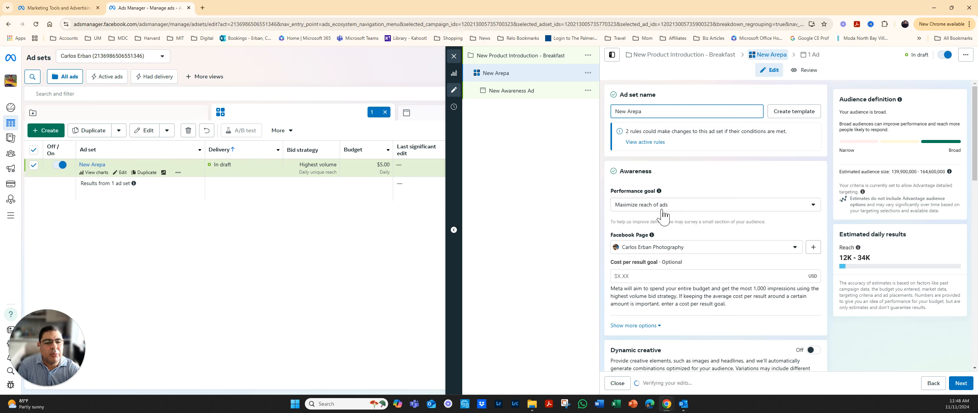
Step: Set the ad set's performance goal to Maximize ad recall lift
scroll(665, 208, down, 1)
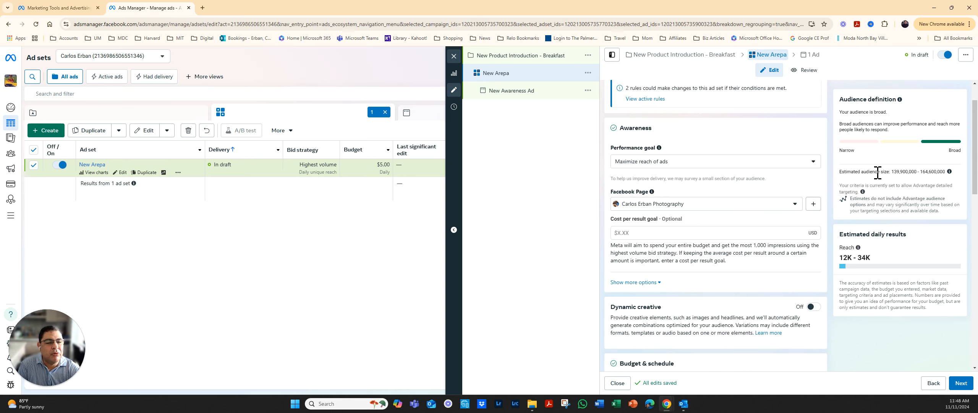
click(814, 159)
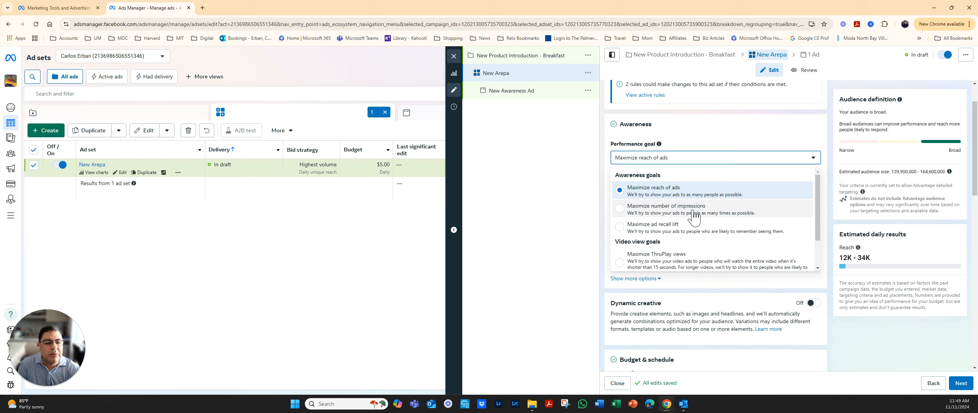
click(620, 229)
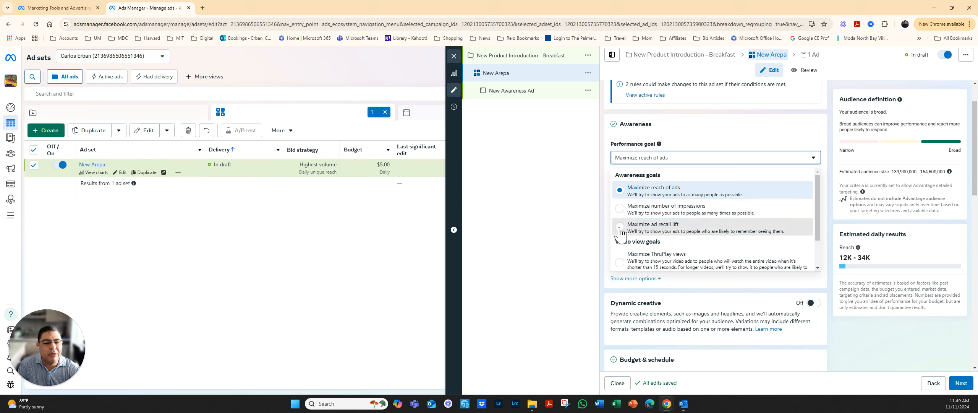
click(619, 228)
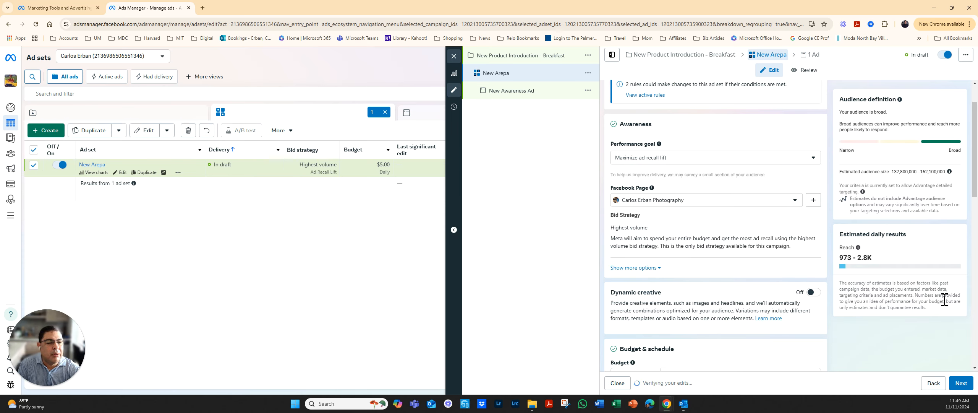
Step: Switch the ad set to a lifetime budget and set the amount to $1,000.00
scroll(744, 222, down, 3)
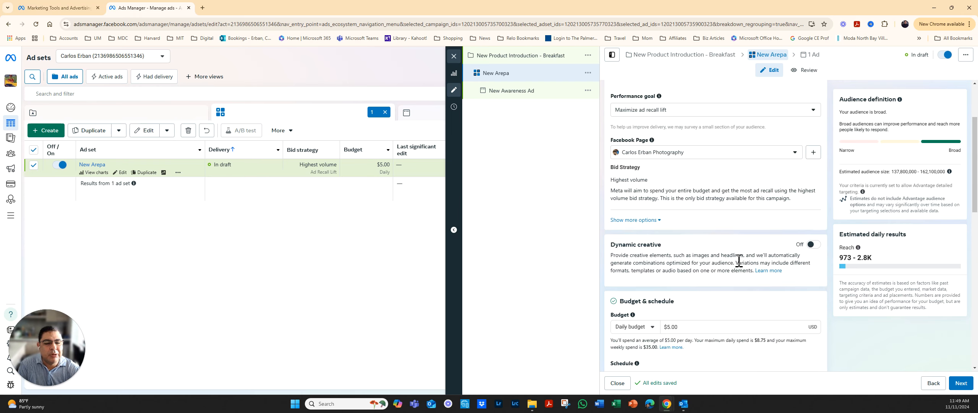
scroll(761, 251, down, 1)
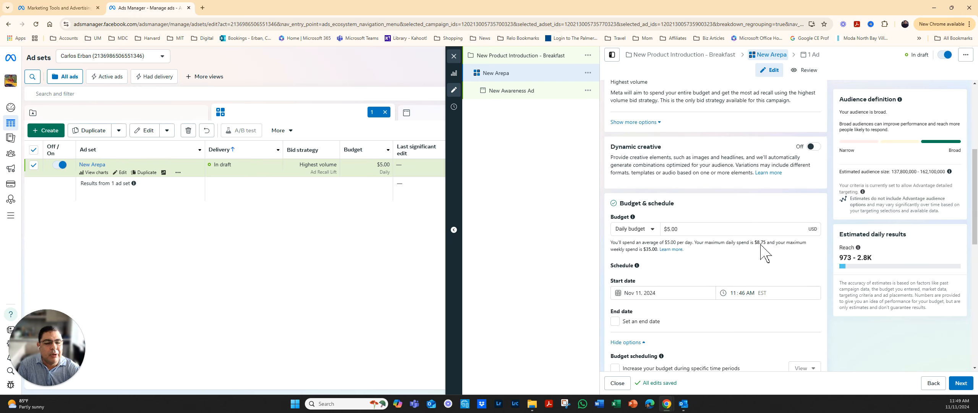
click(652, 222)
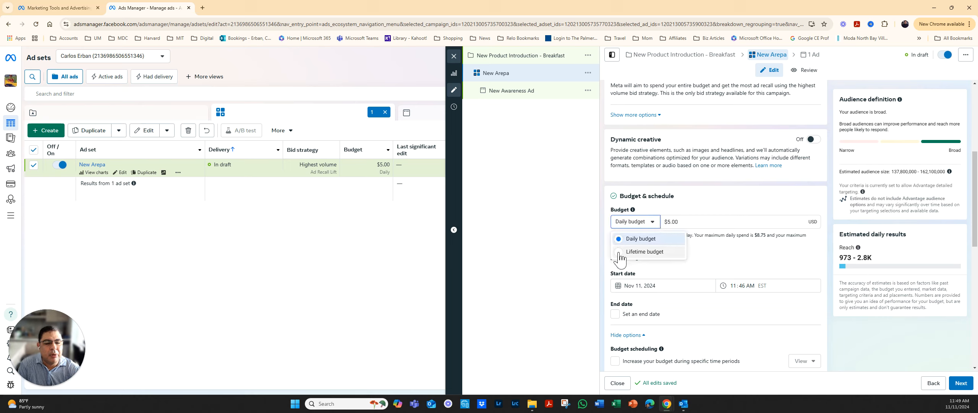
click(653, 252)
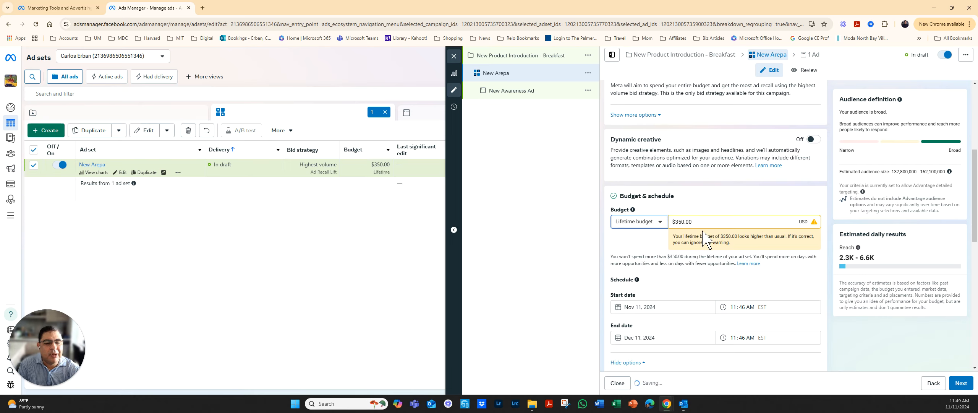
drag(696, 223, 669, 229)
text(1)
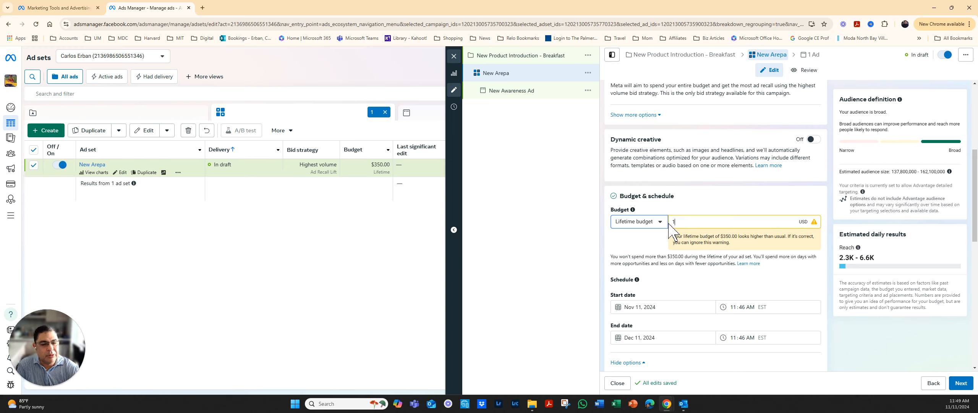
text(000)
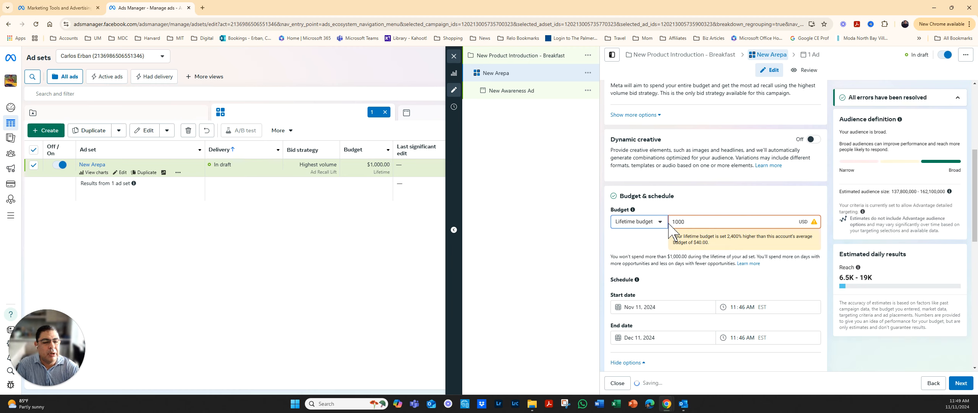
text(.00)
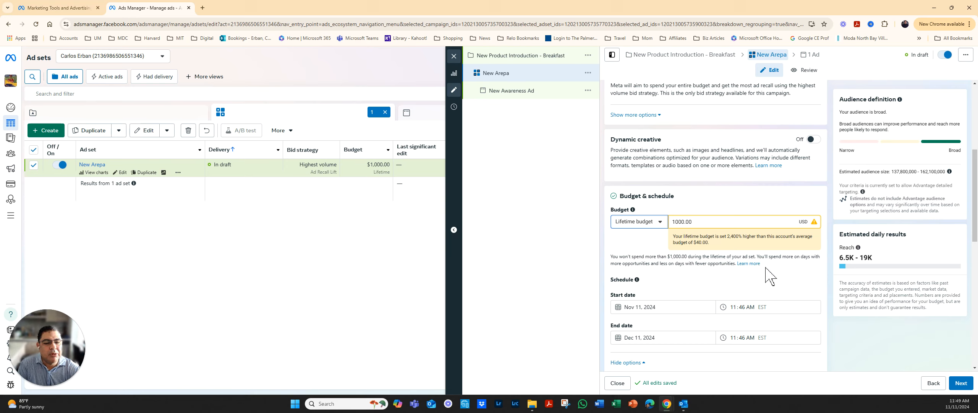
Step: Schedule the ad set to start on November 12, 2024 and end on January 12, 2025
click(664, 307)
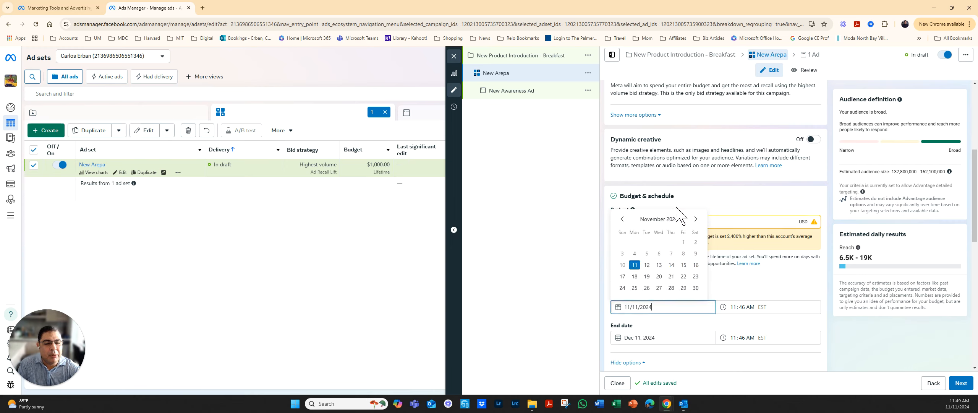
click(674, 338)
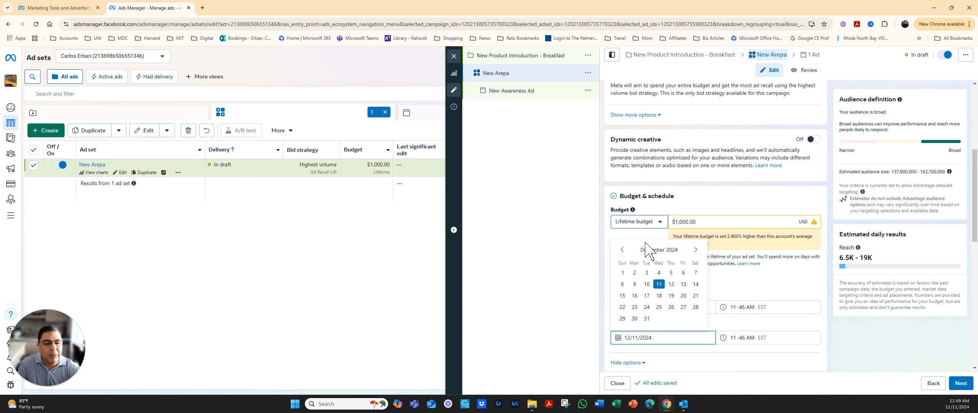
click(804, 285)
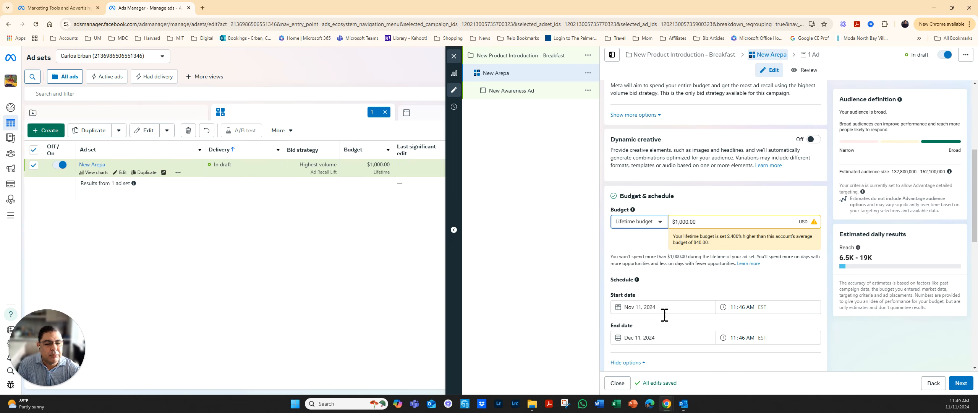
click(640, 307)
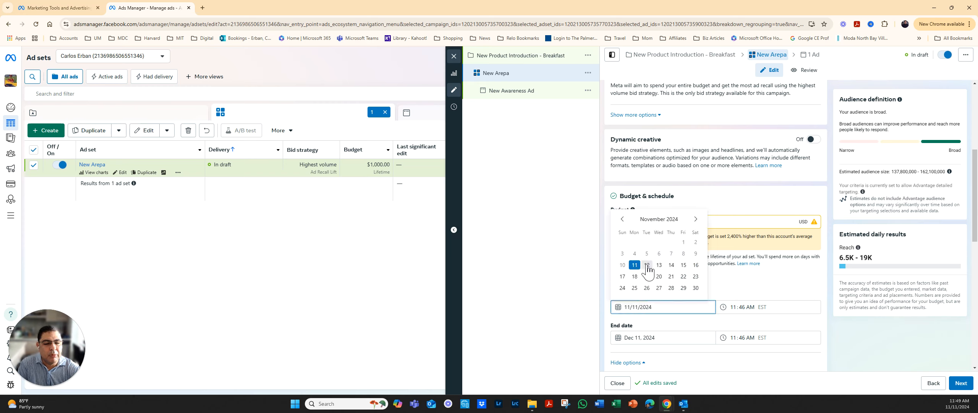
click(646, 265)
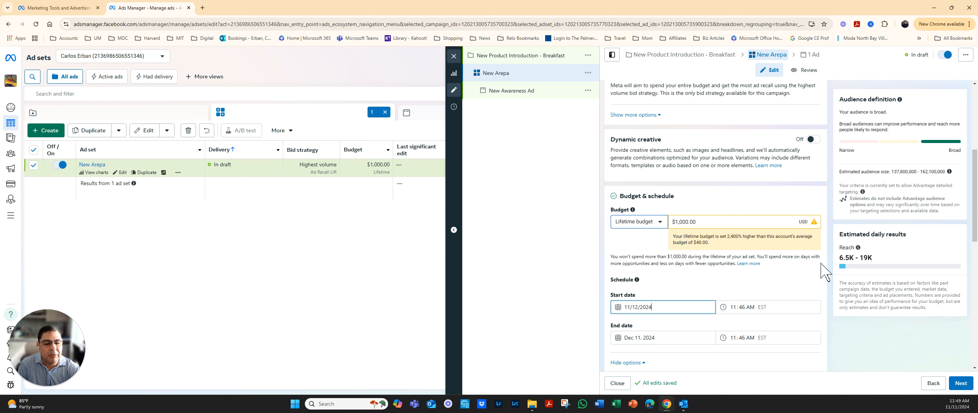
click(659, 338)
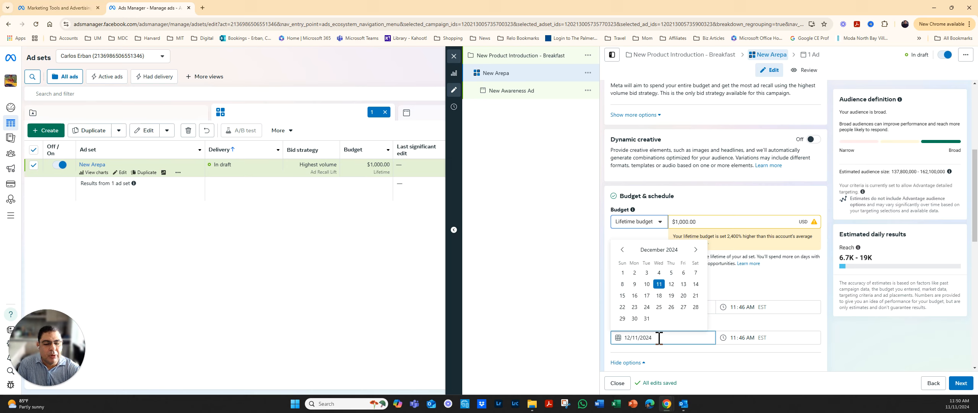
click(696, 251)
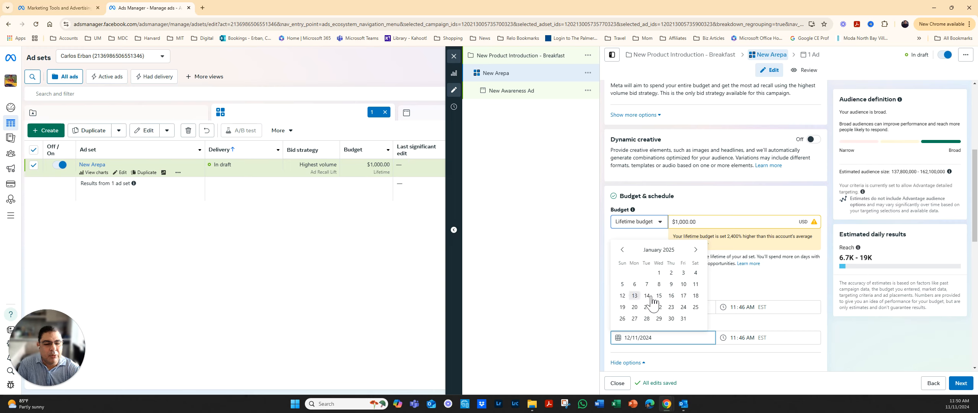
click(623, 295)
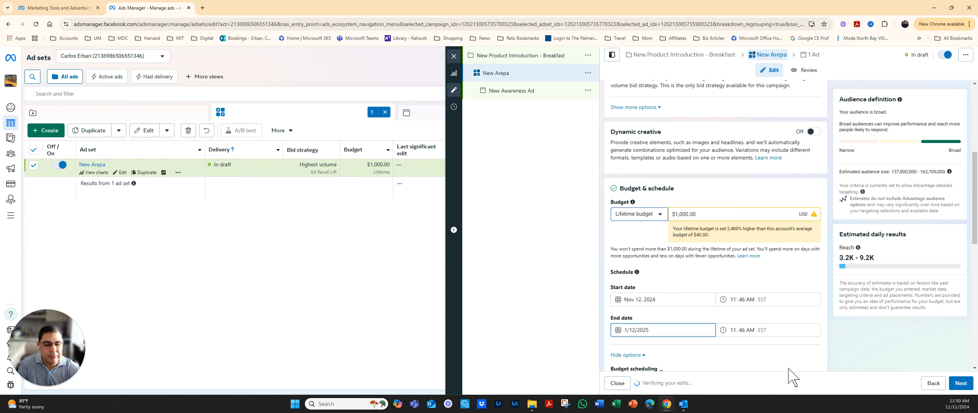
Step: Review the audience definition, estimated daily results, budget and ad scheduling options, and audience controls
scroll(790, 361, down, 1)
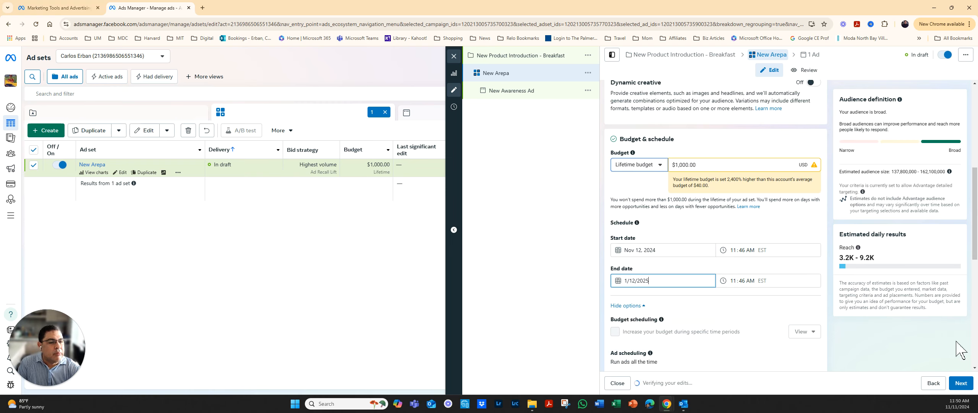
scroll(958, 350, up, 1)
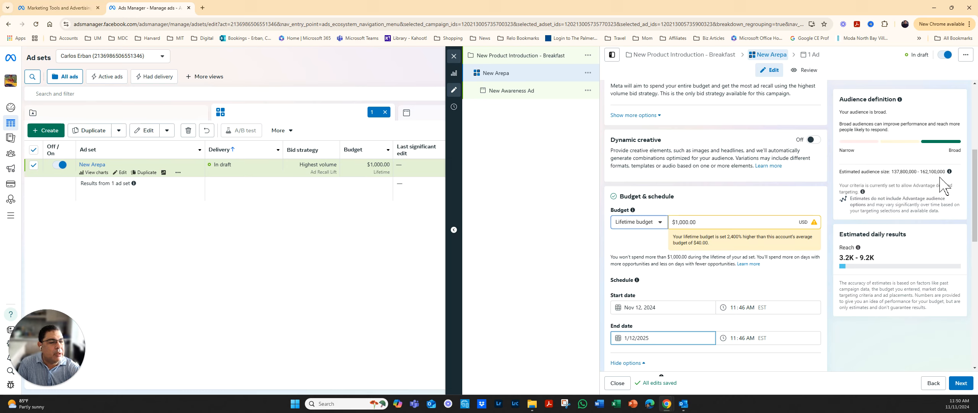
scroll(931, 286, down, 1)
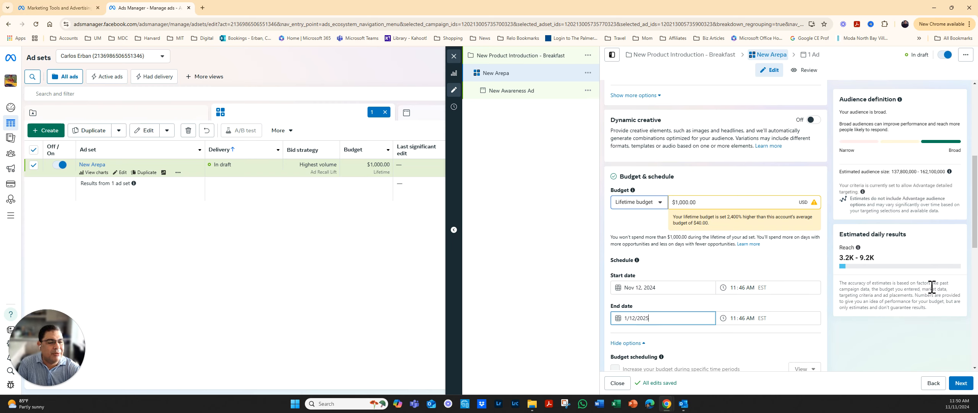
scroll(927, 294, down, 3)
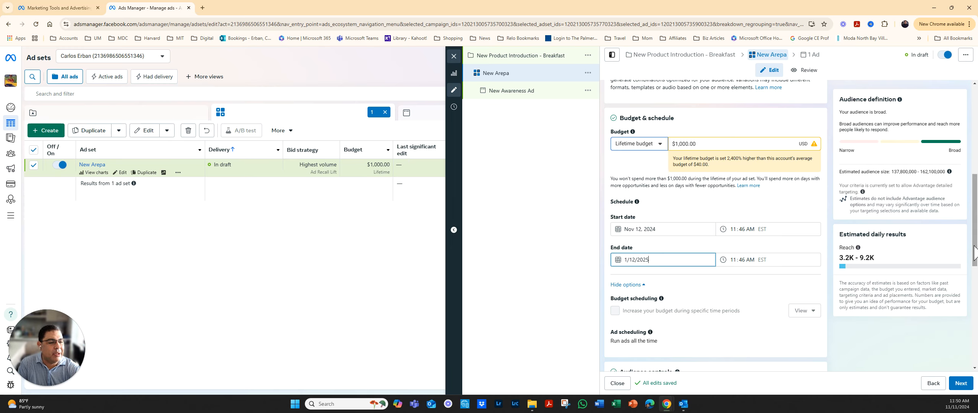
scroll(973, 253, down, 2)
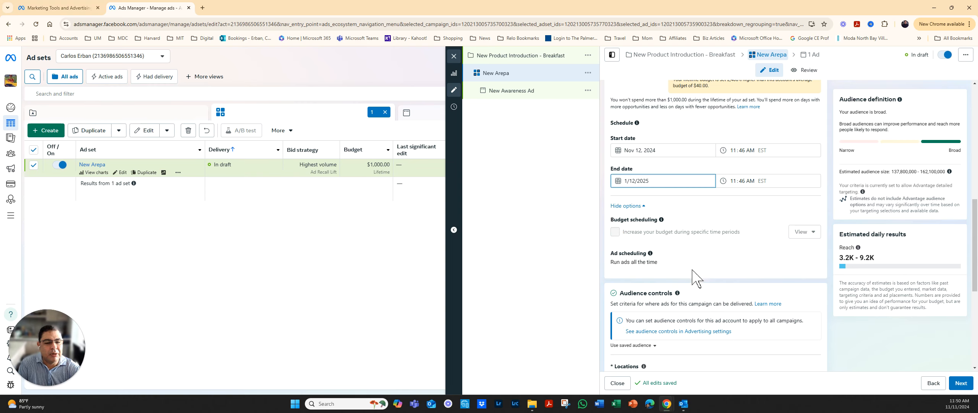
scroll(693, 275, down, 2)
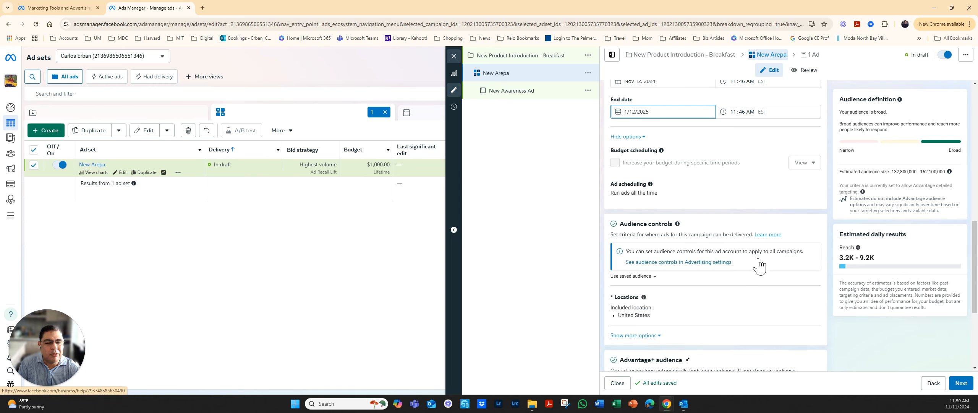
scroll(758, 263, down, 1)
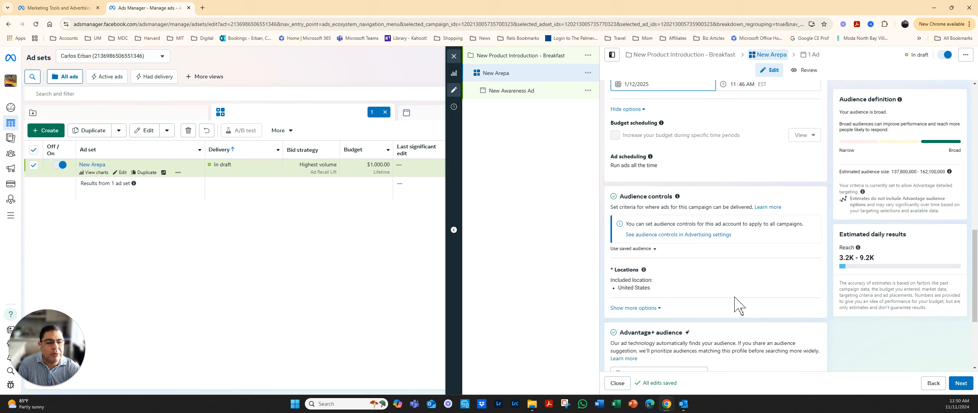
Step: Open the audience's included locations for editing and get ready to search for a location to include
mouse_move(741, 272)
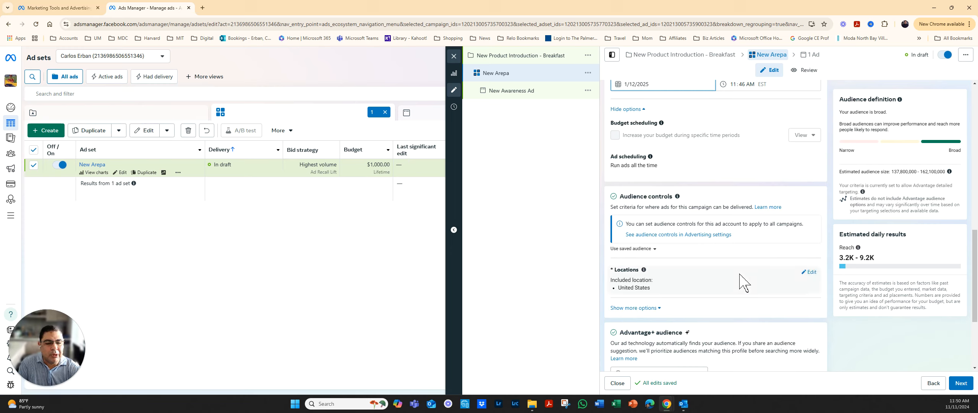
scroll(741, 282, down, 1)
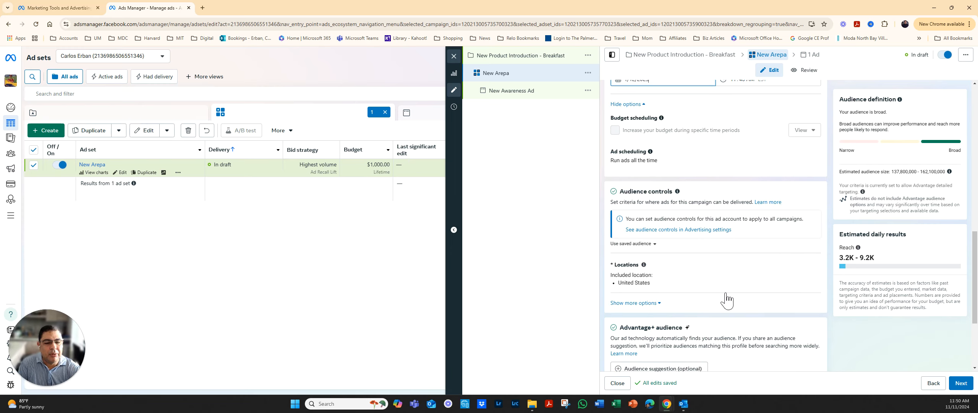
mouse_move(816, 280)
click(812, 267)
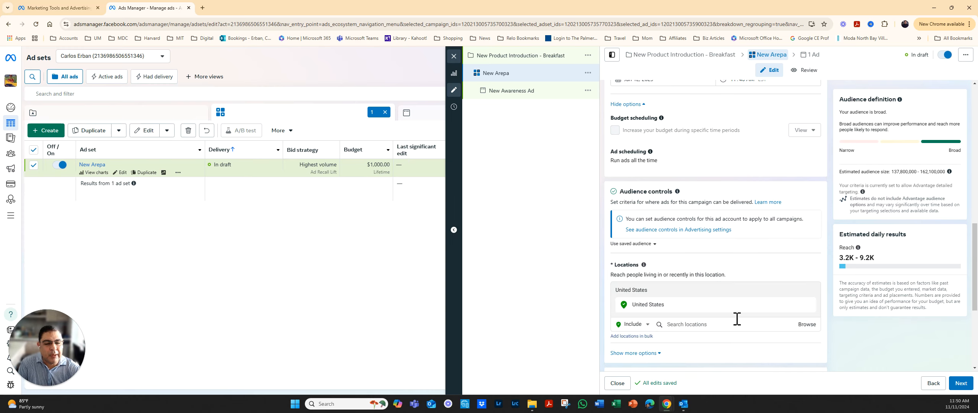
click(673, 324)
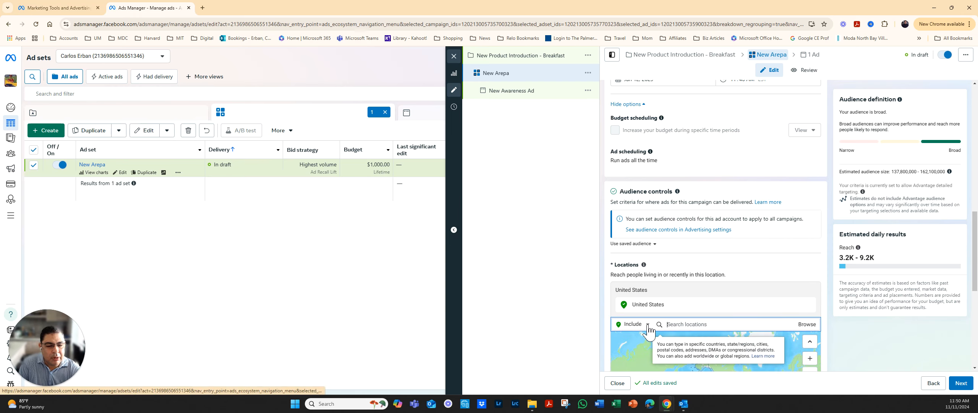
click(648, 325)
click(666, 323)
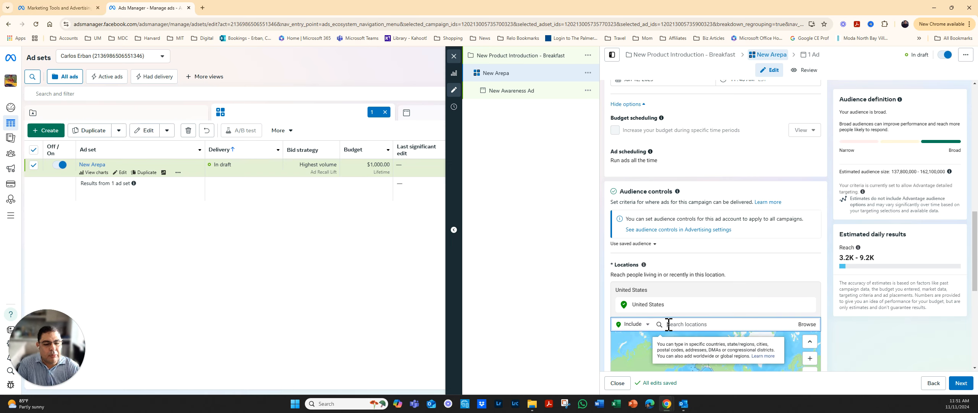
text(s)
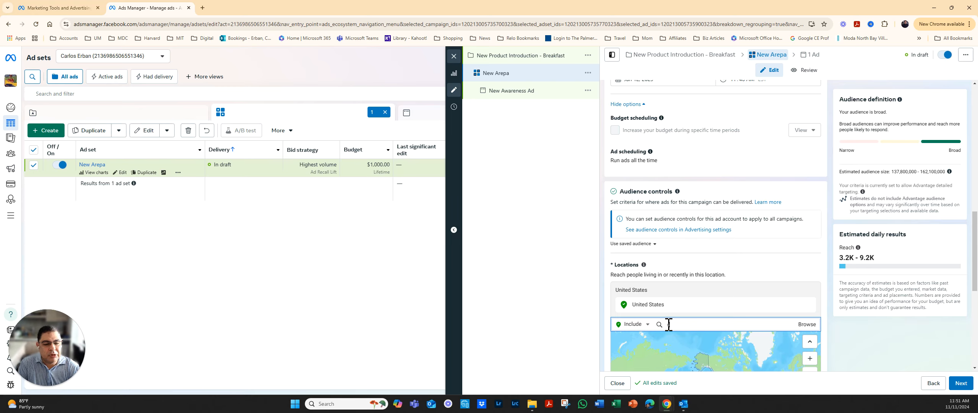
key(BackSpace)
key(BackSpace)
key(BackSpace)
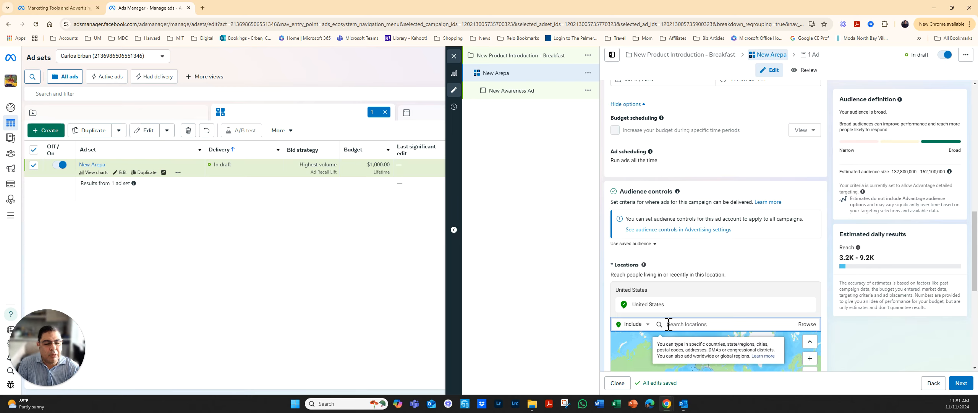
text(cora)
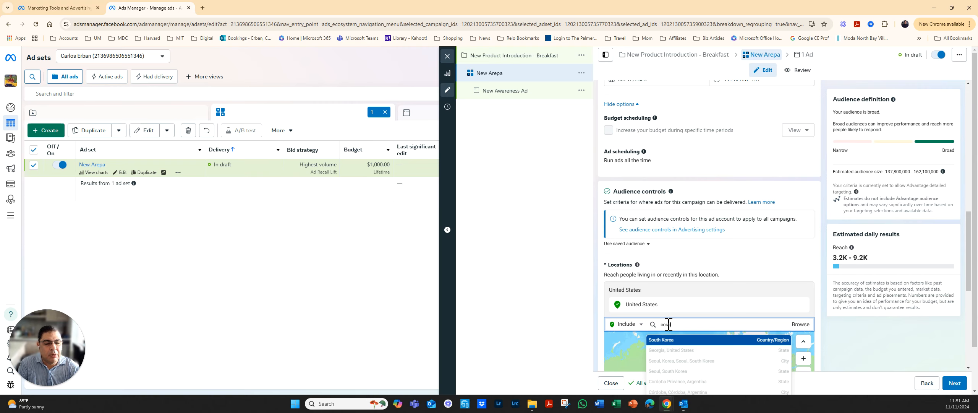
text(l gab)
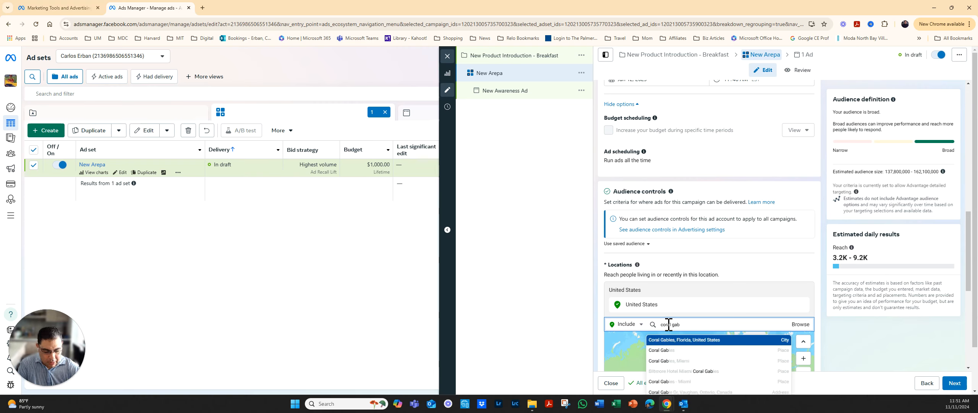
key(BackSpace)
key(BackSpace)
key(BackSpace)
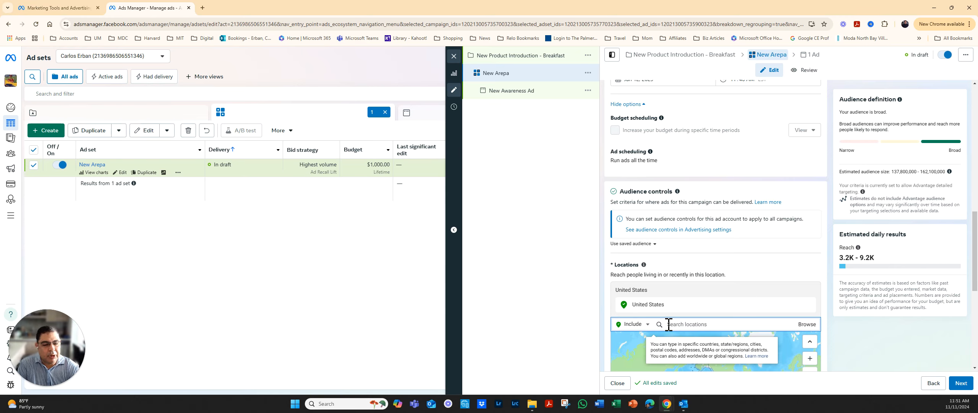
Step: Search for "university of miami" and include the University of Miami place as the audience location
text(university of miami)
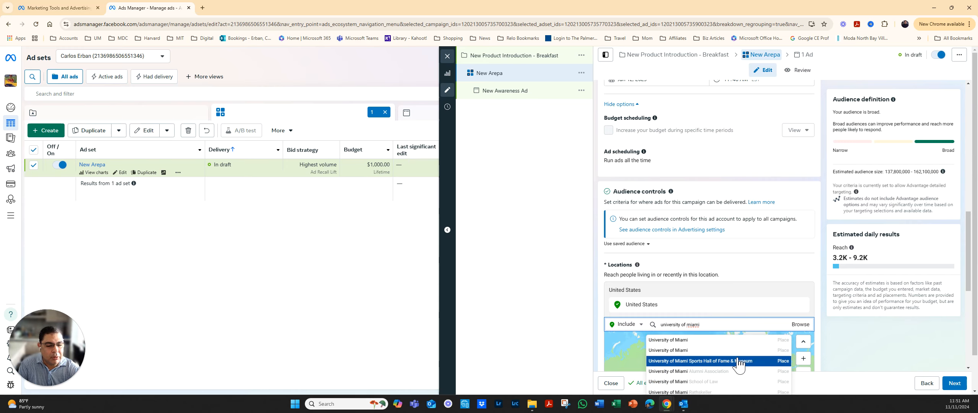
scroll(688, 382, down, 1)
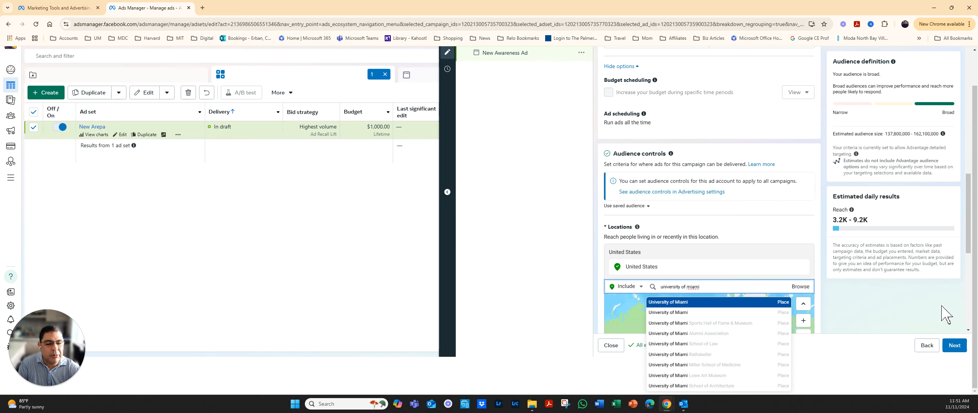
key(Return)
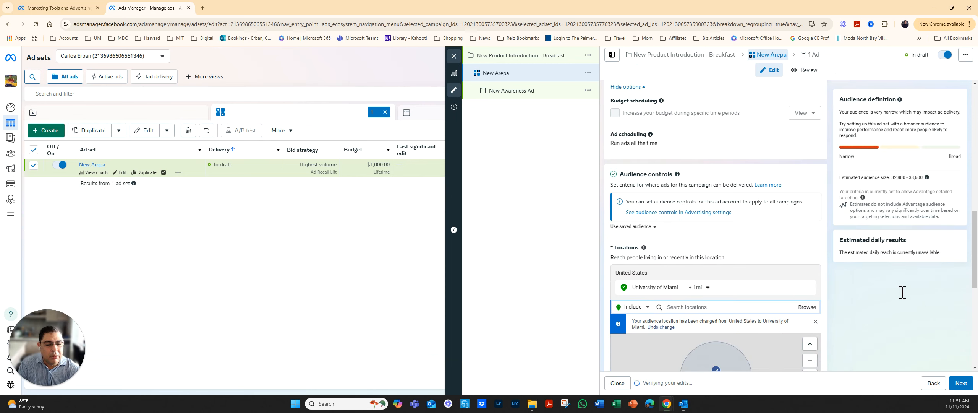
Step: Expand the additional audience control options and examine the area around the University of Miami on the location map
scroll(902, 293, down, 3)
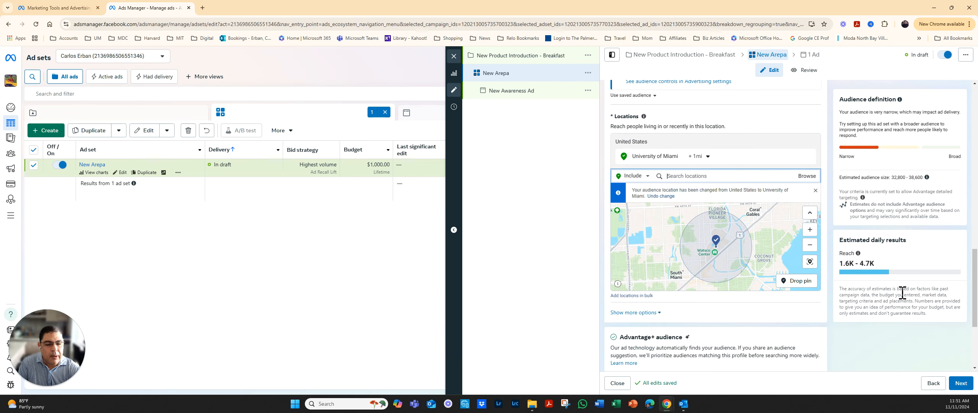
click(637, 313)
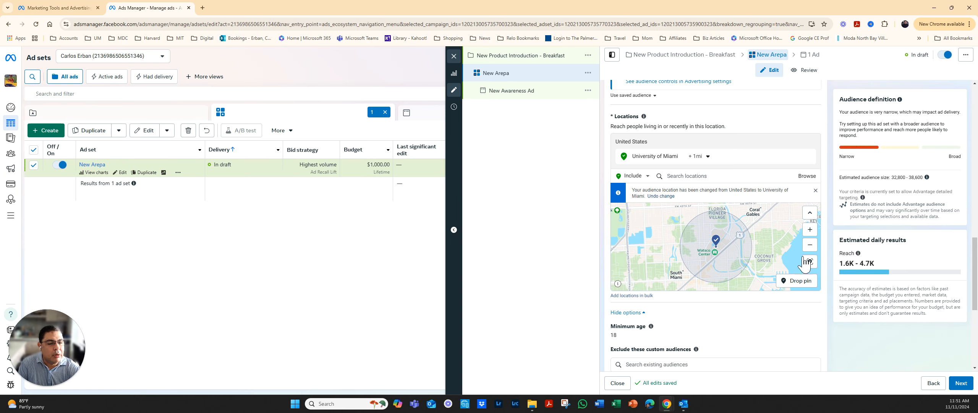
scroll(801, 215, up, 3)
scroll(706, 208, down, 3)
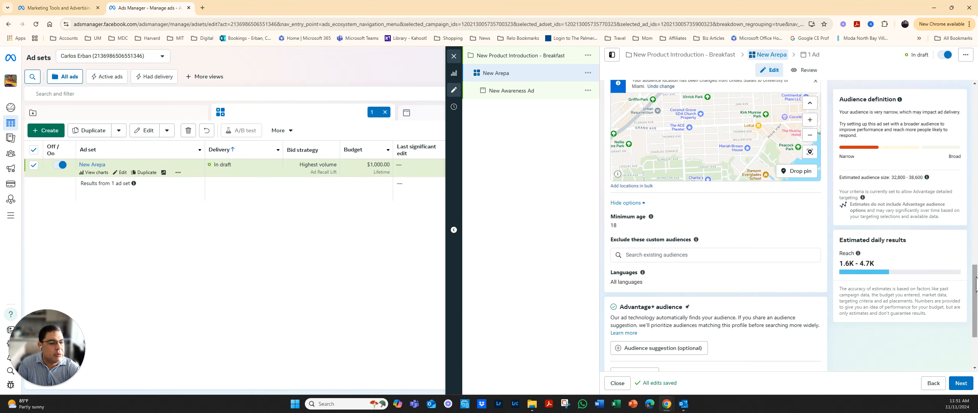
drag(974, 267, 974, 230)
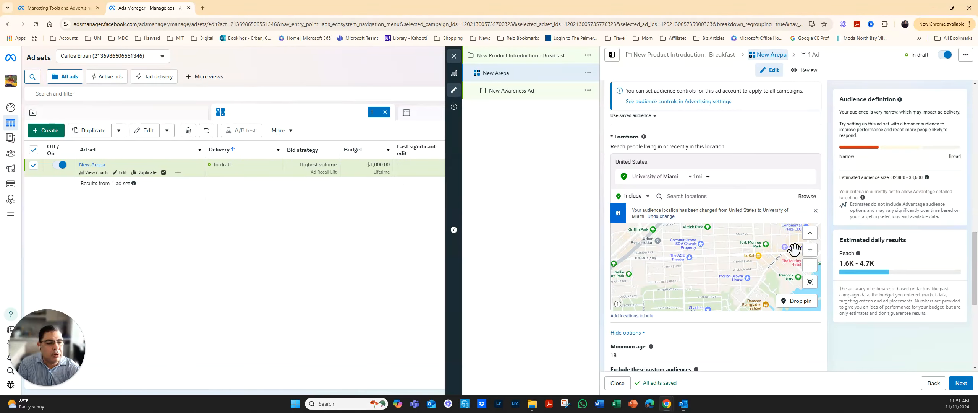
click(810, 270)
click(810, 270)
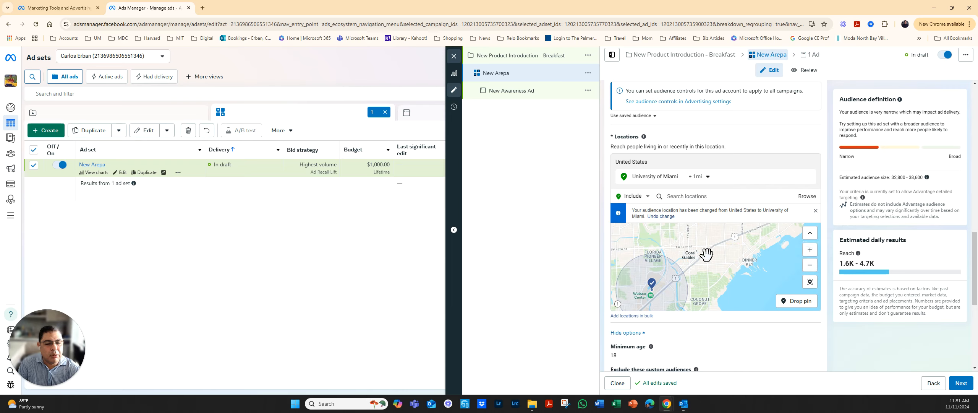
drag(706, 253, 727, 245)
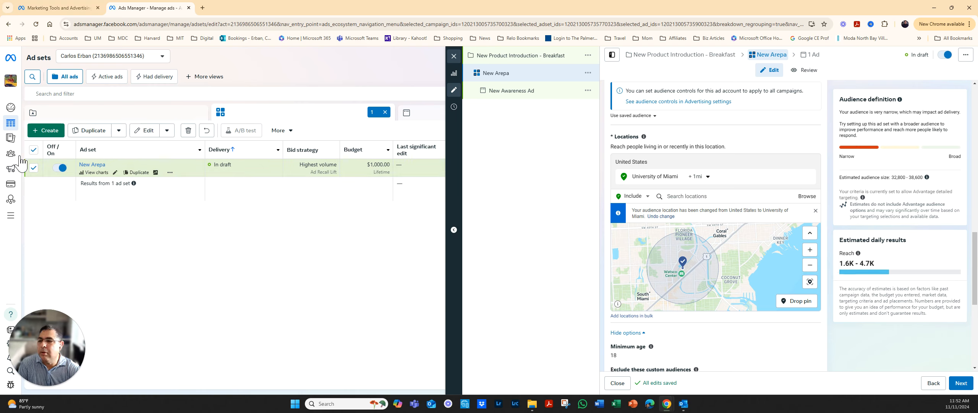
Step: Restrict the audience languages to English (All) and Spanish (All)
scroll(799, 258, down, 3)
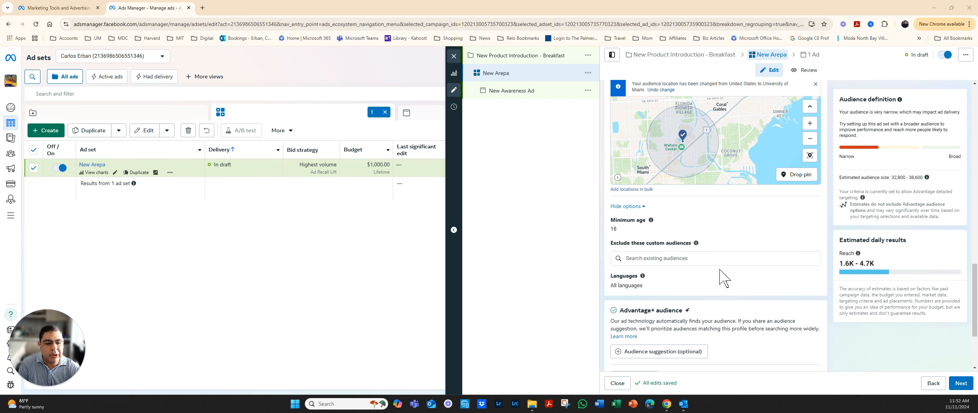
scroll(719, 269, down, 1)
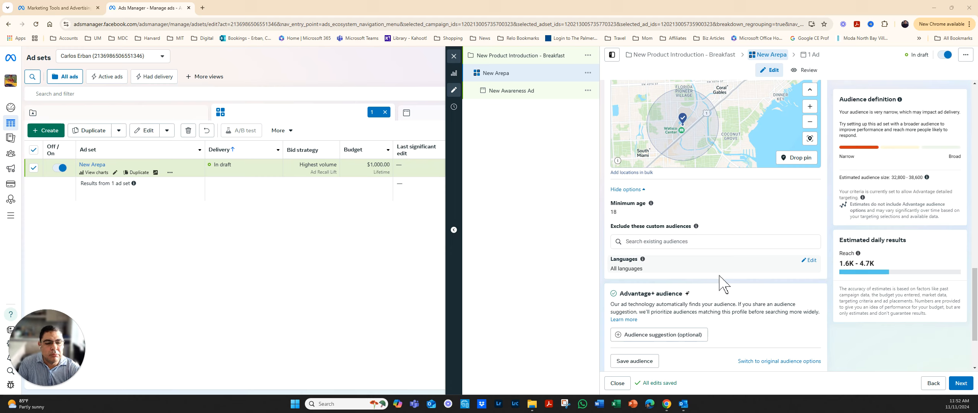
scroll(731, 279, down, 4)
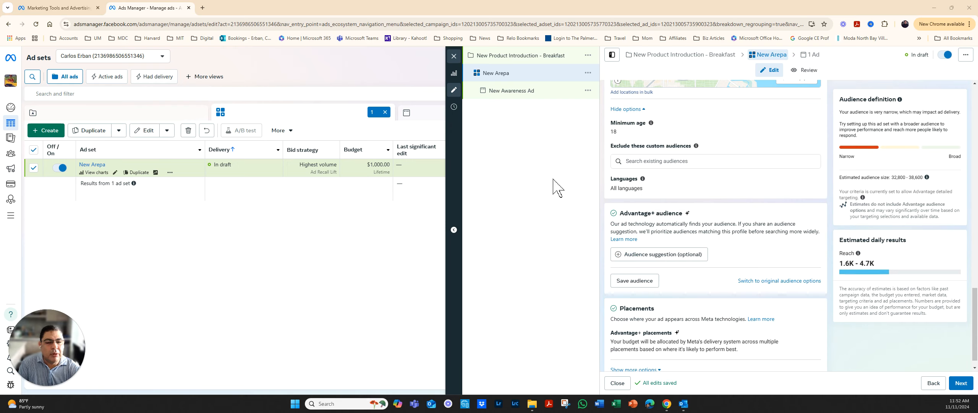
mouse_move(643, 179)
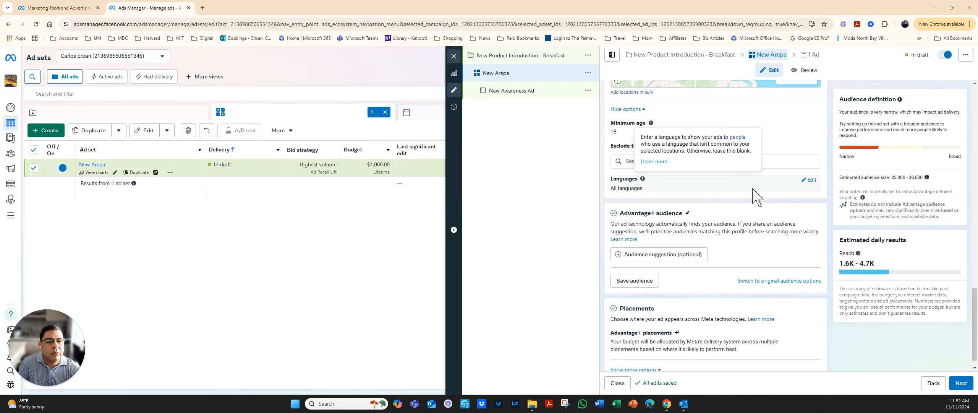
click(810, 187)
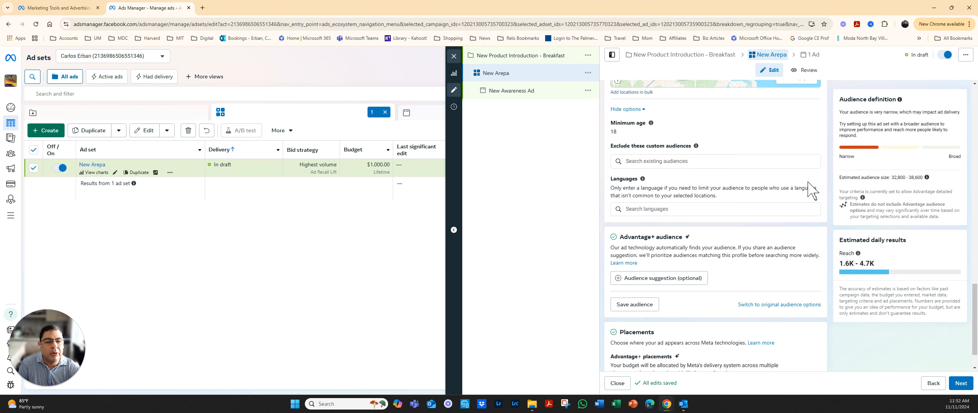
click(647, 210)
text(e)
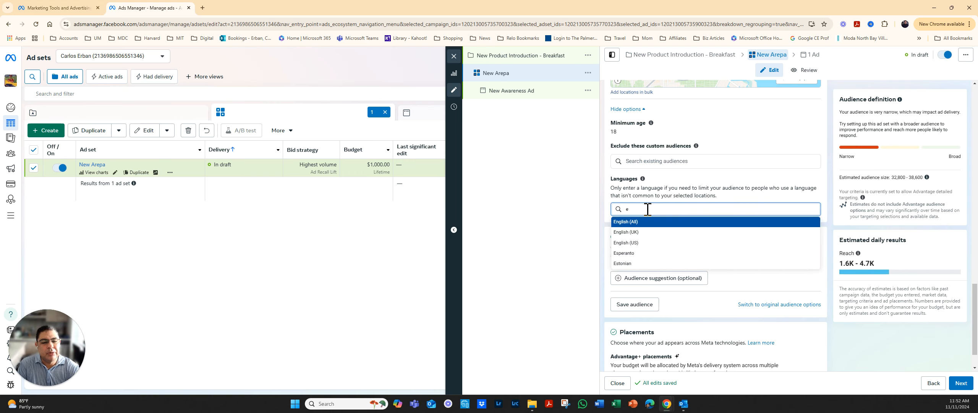
click(629, 222)
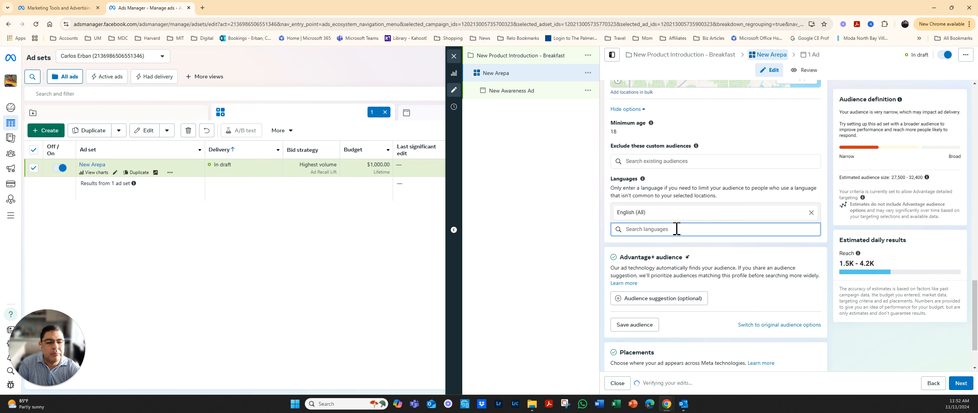
text(sp)
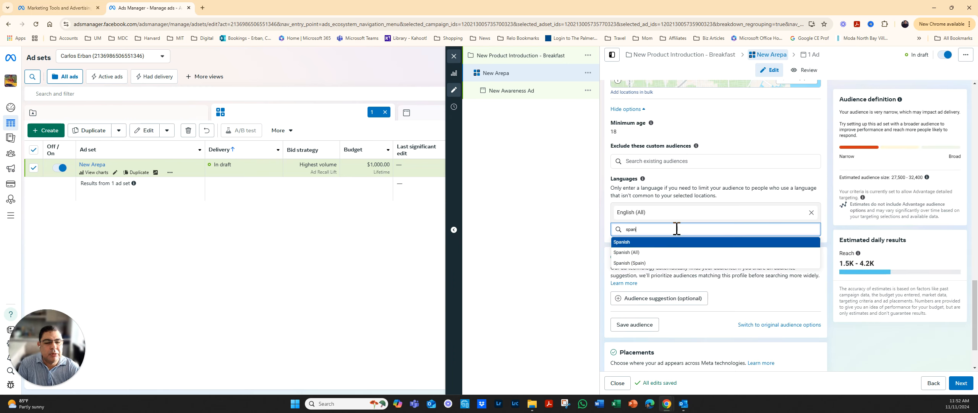
text(an)
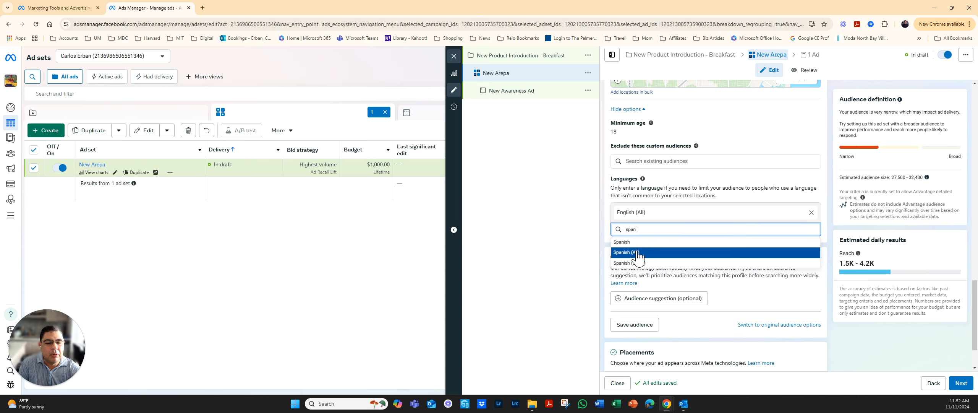
key(Return)
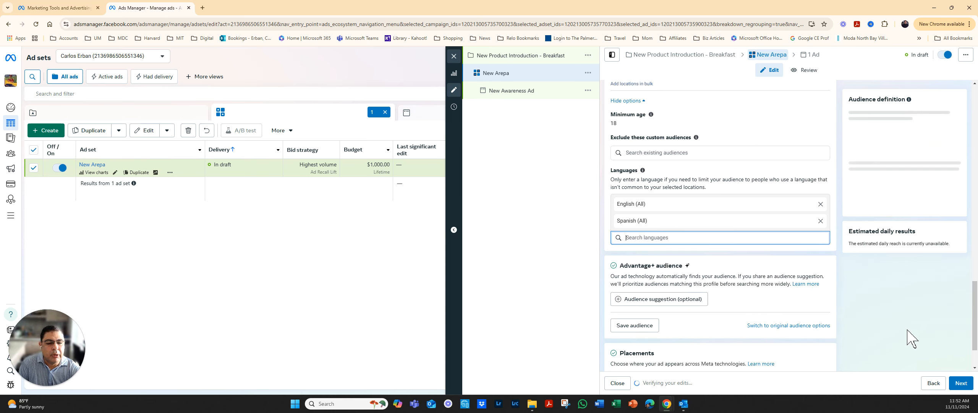
Step: Add an audience suggestion to the Advantage+ audience and set its maximum age to 35
scroll(890, 299, down, 2)
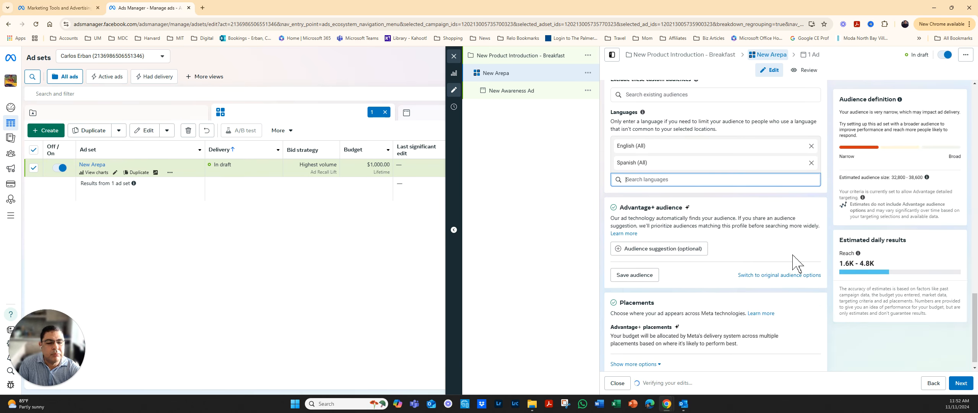
scroll(795, 262, down, 1)
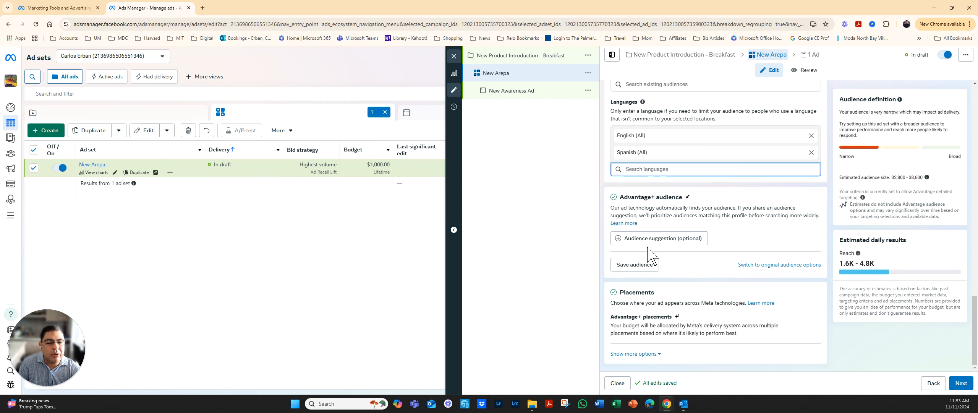
click(617, 239)
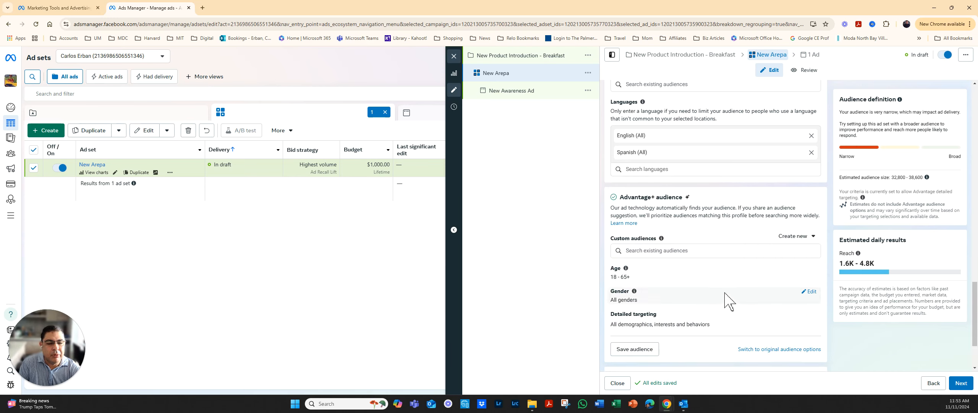
scroll(718, 306, down, 1)
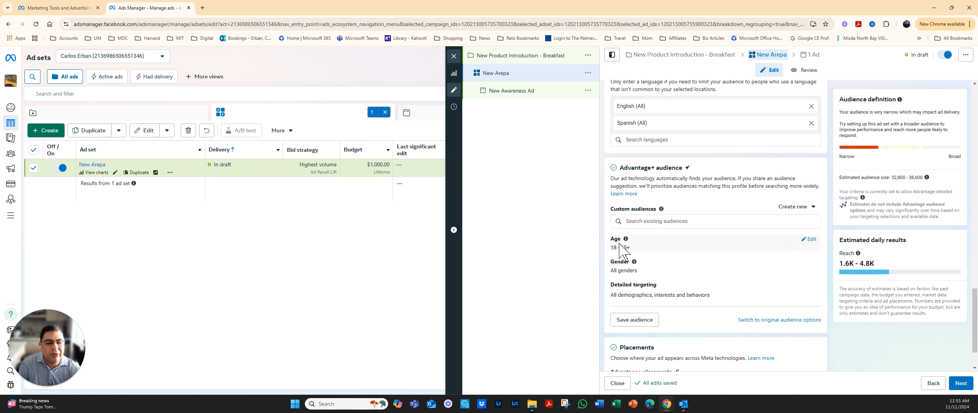
click(811, 241)
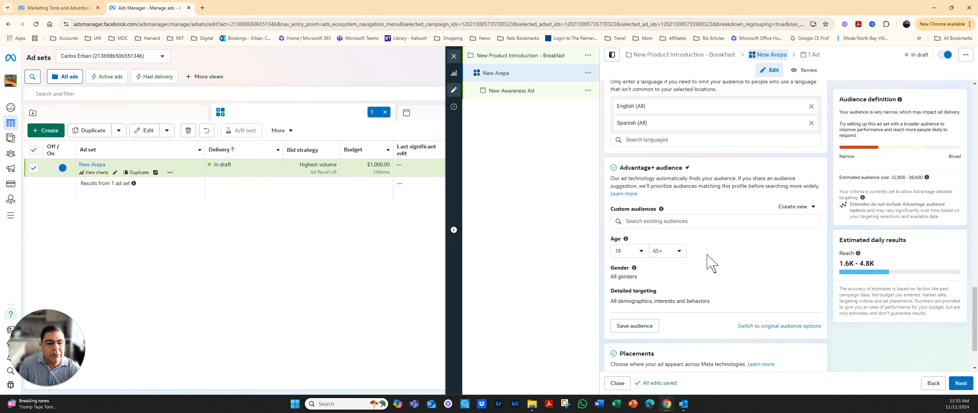
click(679, 253)
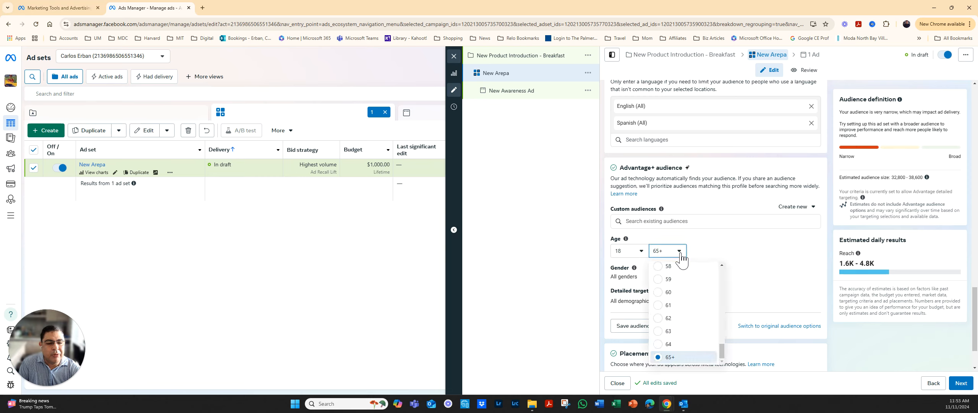
drag(722, 350, 722, 302)
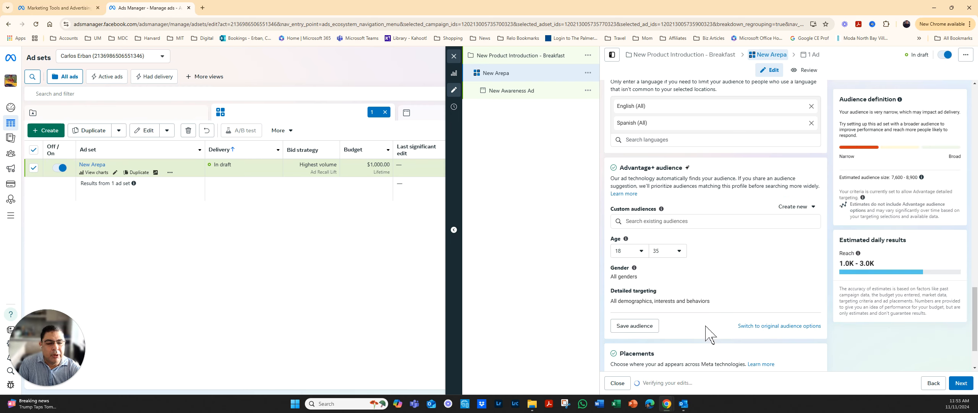
Step: Add the Breakfast (food & drink) and Sports (sports) interests to the audience suggestion's detailed targeting
scroll(706, 333, down, 1)
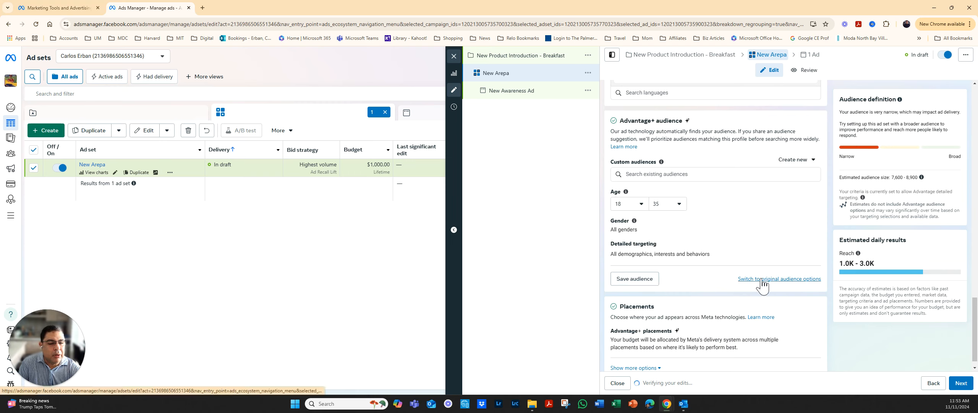
click(810, 247)
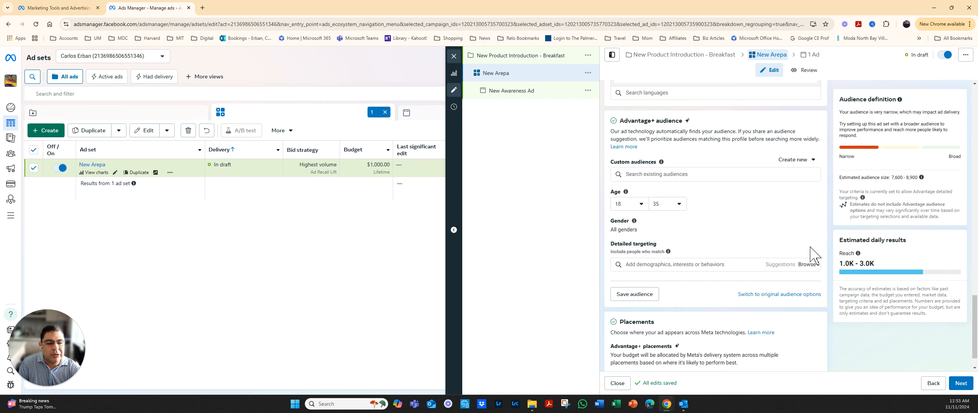
click(672, 265)
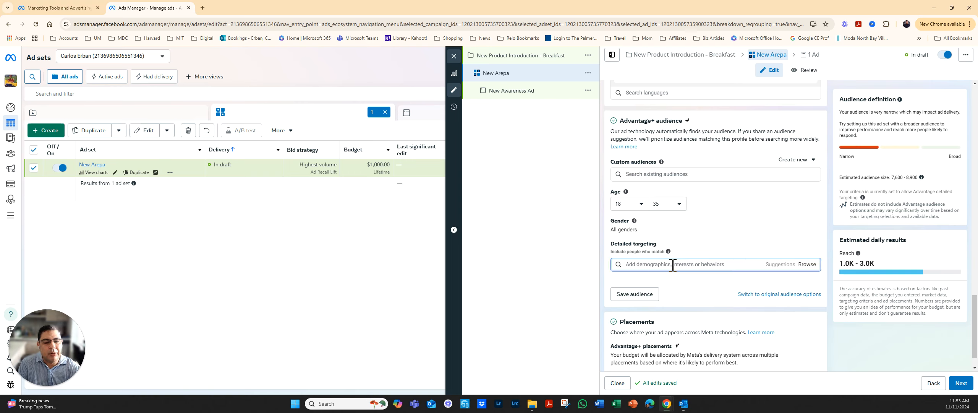
text(breakfast)
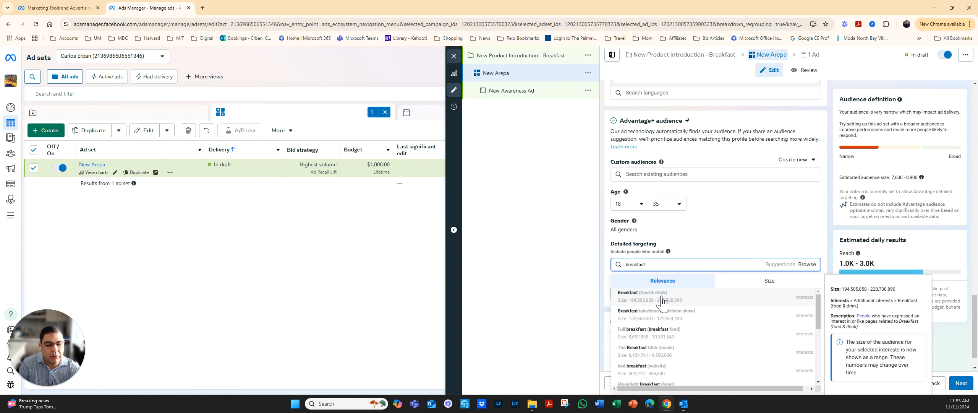
click(718, 294)
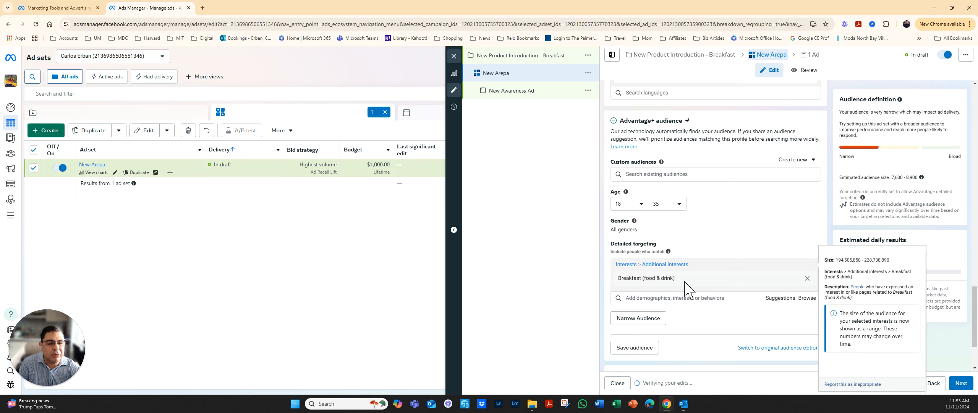
click(652, 300)
text(spor)
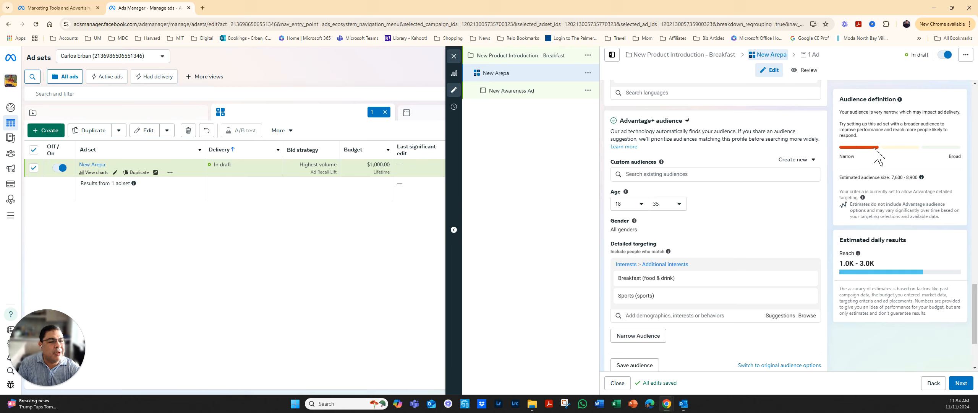
Step: Add the Student (education) interest to the detailed targeting and remove the Sports (sports) interest
scroll(752, 285, down, 1)
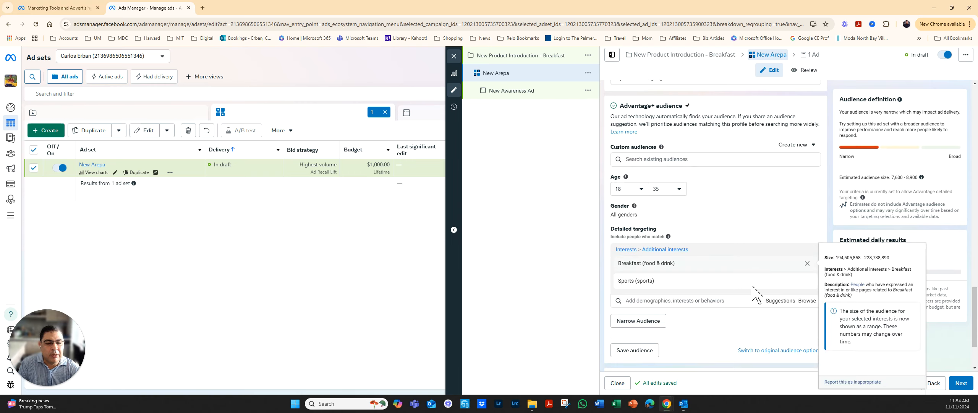
scroll(752, 294, down, 1)
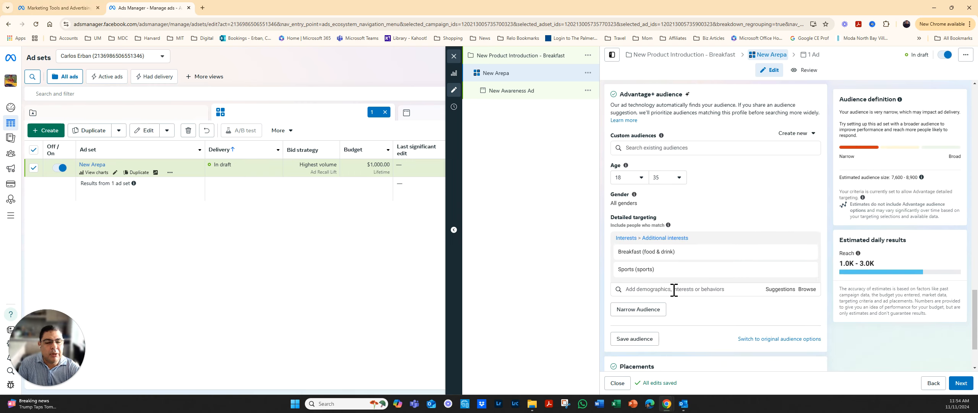
click(675, 289)
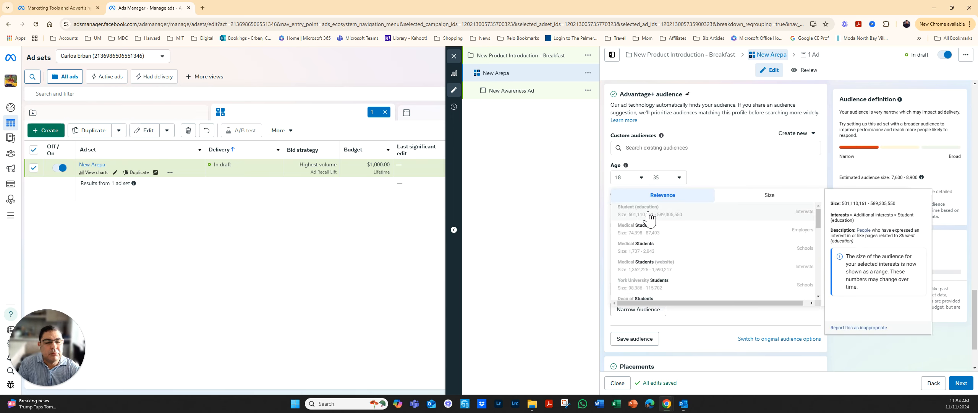
click(699, 369)
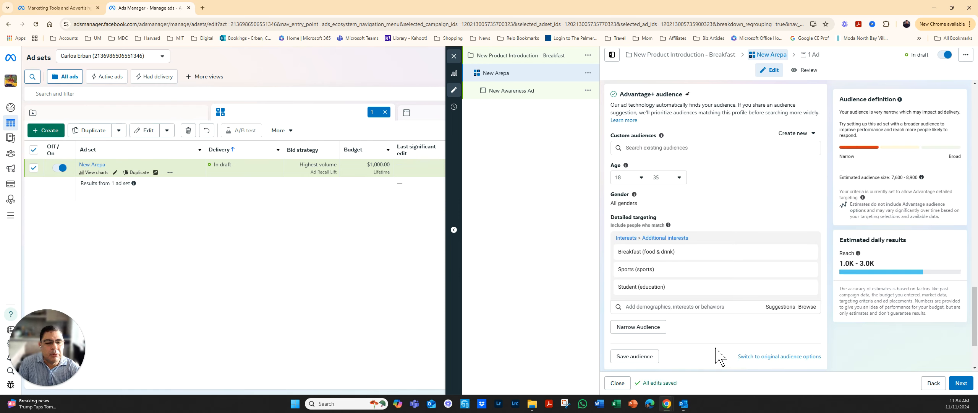
mouse_move(672, 273)
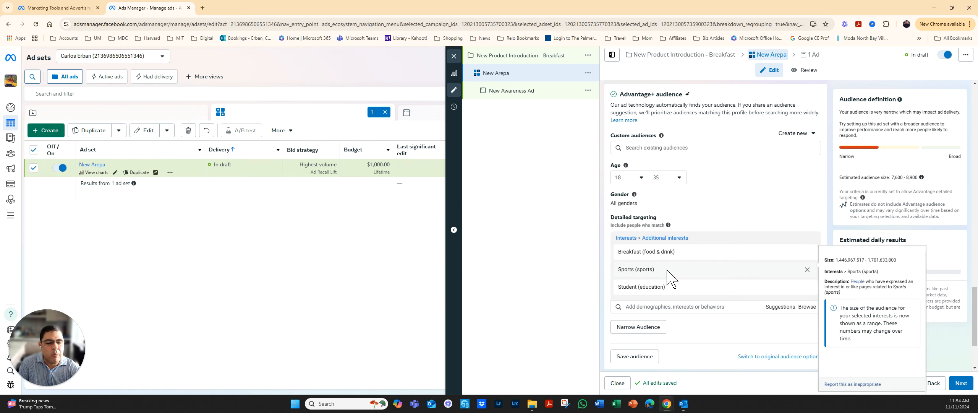
click(807, 270)
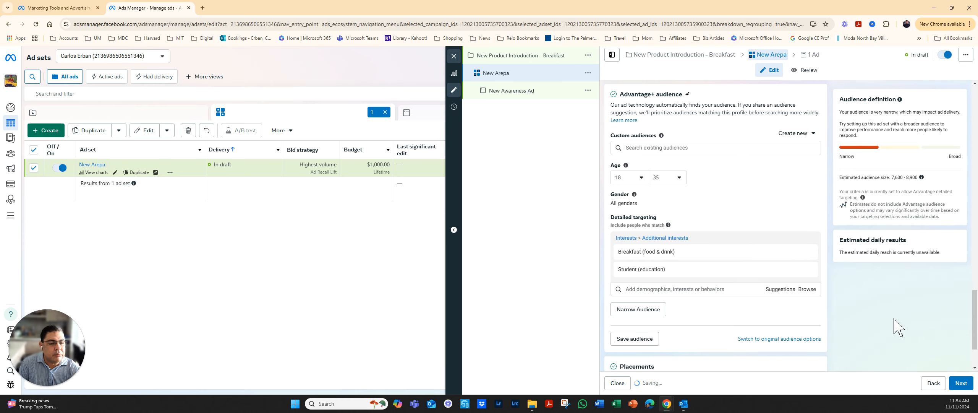
Step: Expand the additional placement options to review brand safety, and continue to the ad level, confirming the ad set's lifetime budget
scroll(720, 327, down, 1)
scroll(721, 327, down, 1)
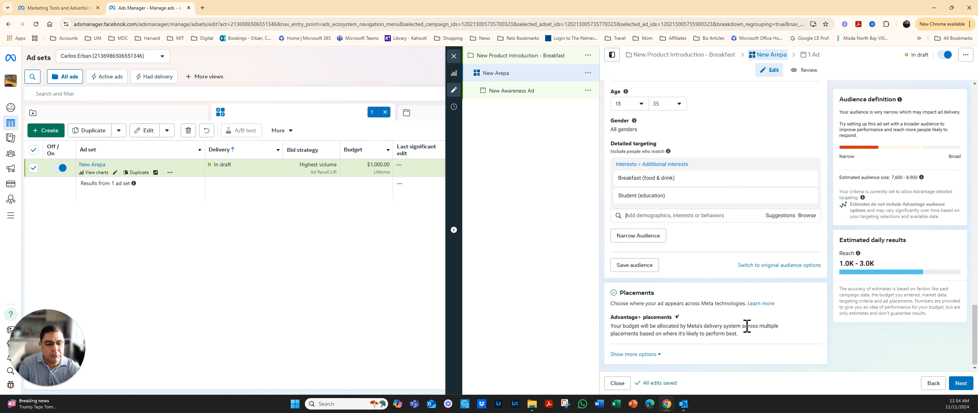
click(642, 353)
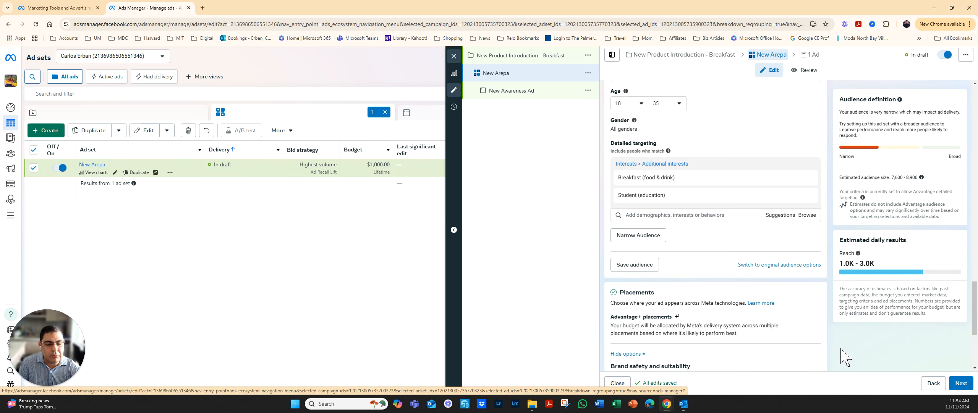
scroll(842, 355, down, 3)
scroll(875, 331, down, 2)
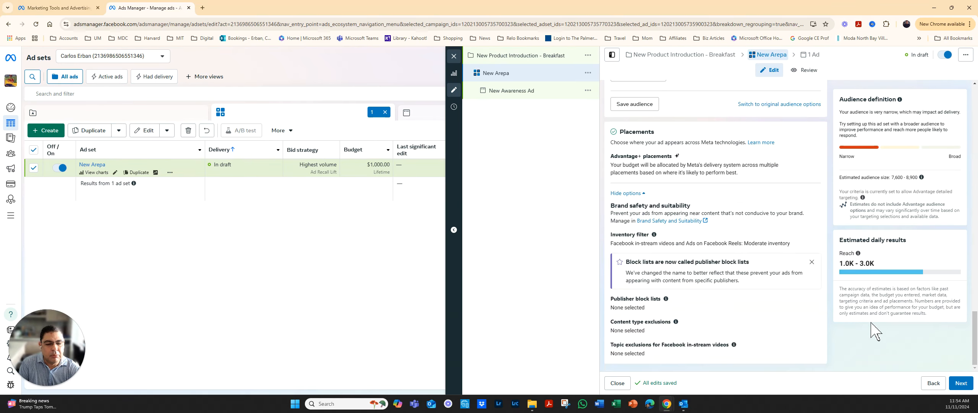
click(961, 382)
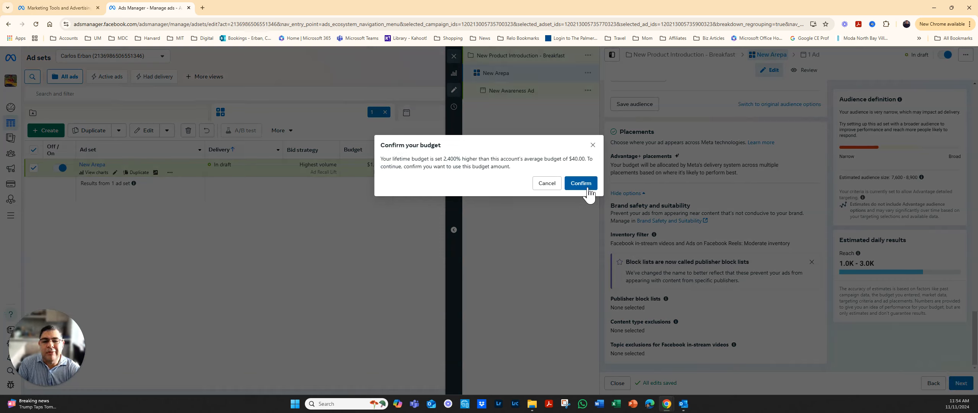
click(588, 189)
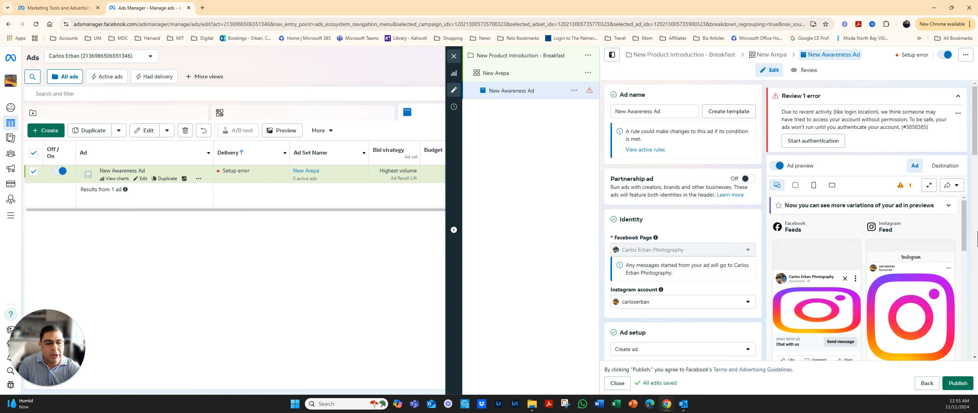
Step: Review the ad's identity and format settings, and start setting up its creative as an image ad
drag(966, 244, 966, 253)
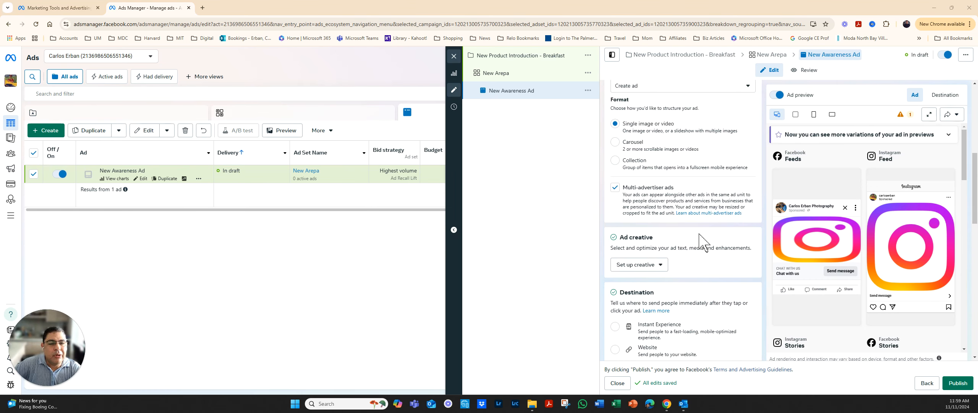
scroll(699, 235, up, 3)
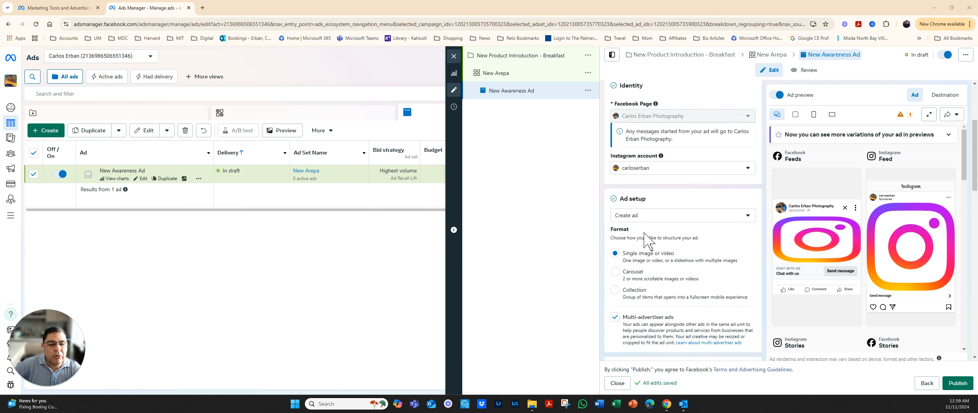
scroll(645, 234, down, 1)
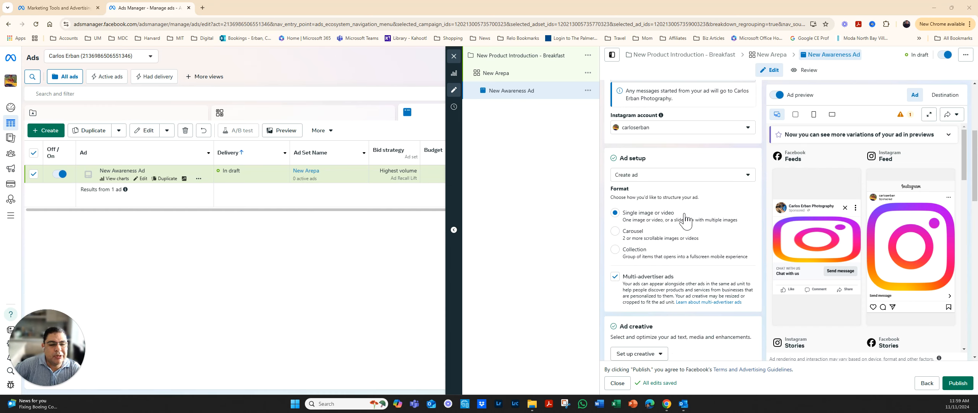
scroll(679, 236, down, 1)
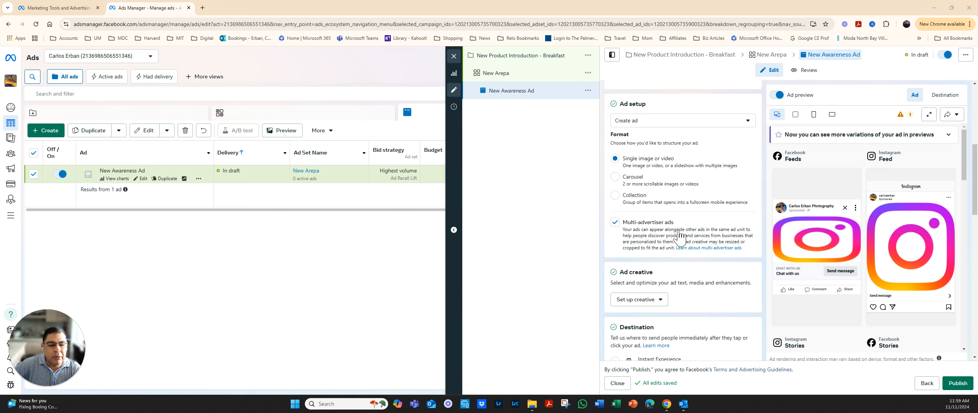
scroll(677, 252, down, 1)
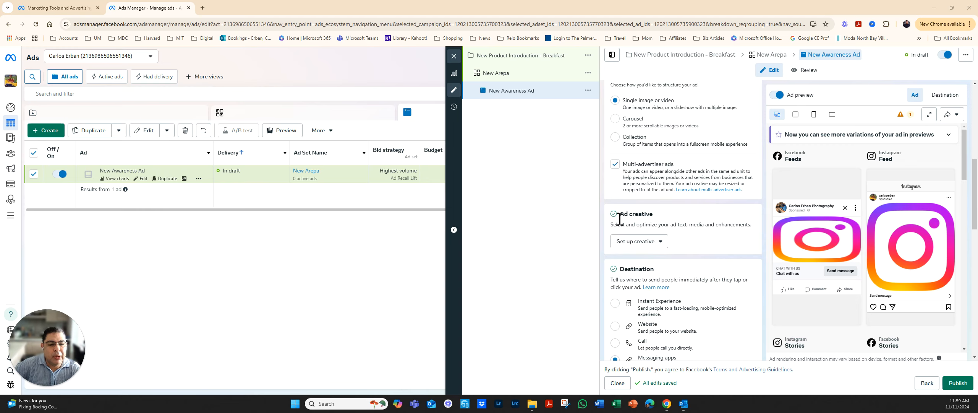
click(662, 241)
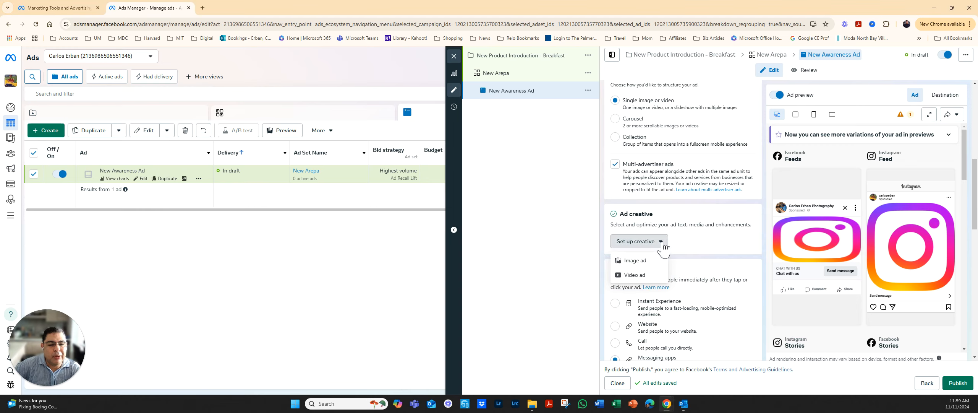
click(645, 262)
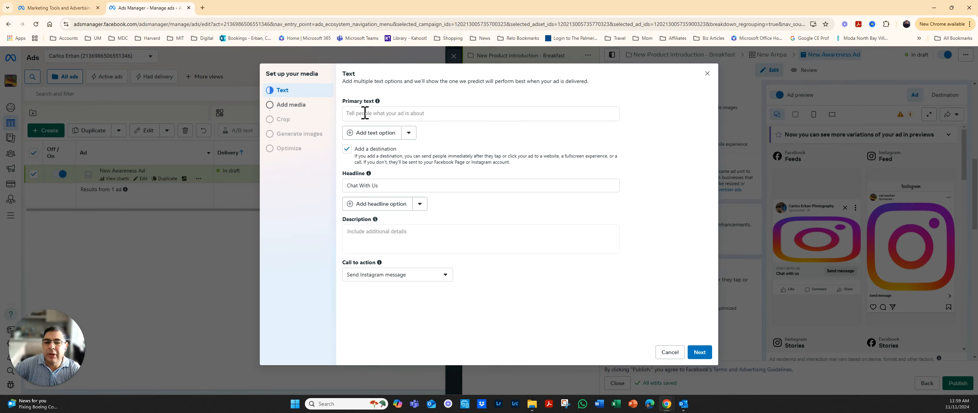
Step: Enter "New Arepa for Breakfast at UMiami!" as the ad's primary text
click(365, 113)
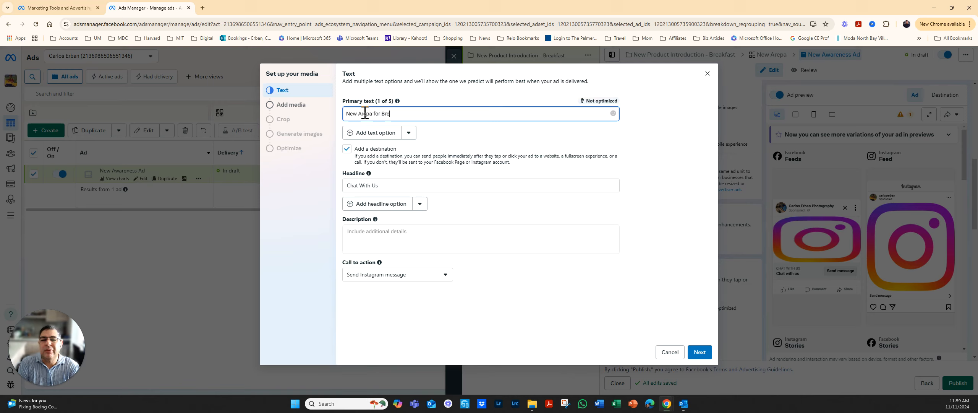
text(ak)
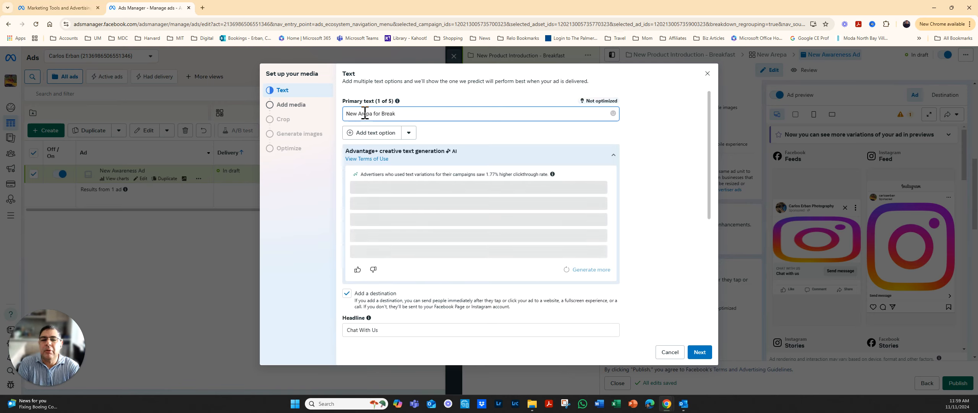
text(fast at UMi)
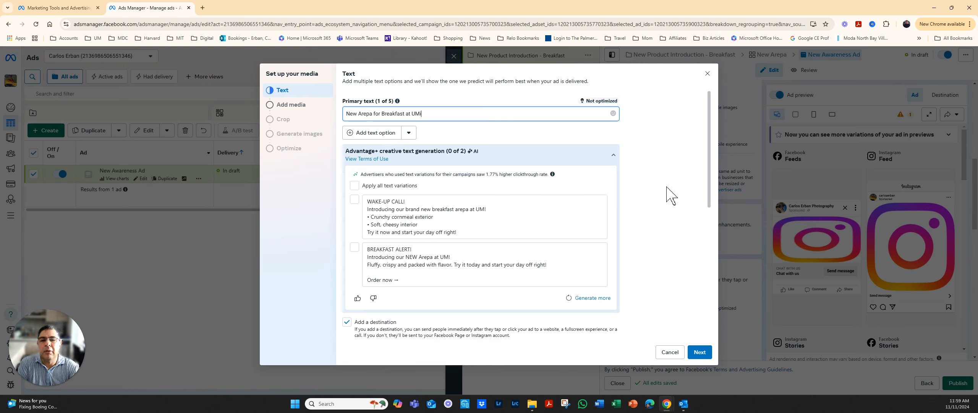
text(ami!)
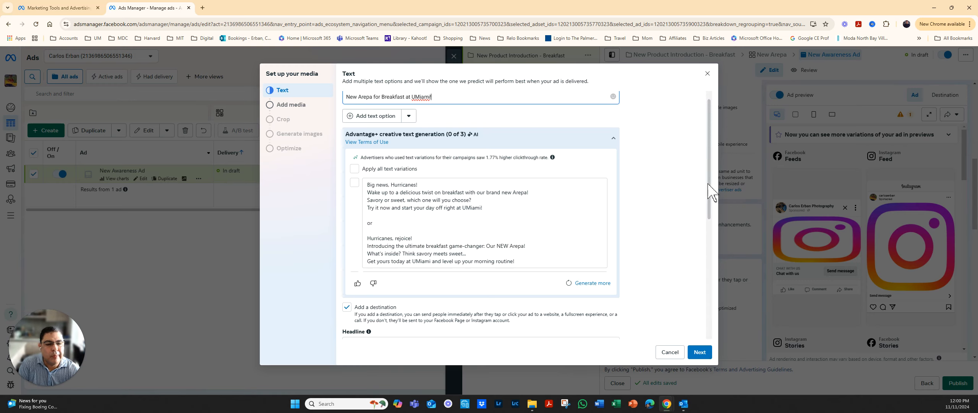
Step: Set the ad's call to action to Learn more
drag(708, 191, 706, 305)
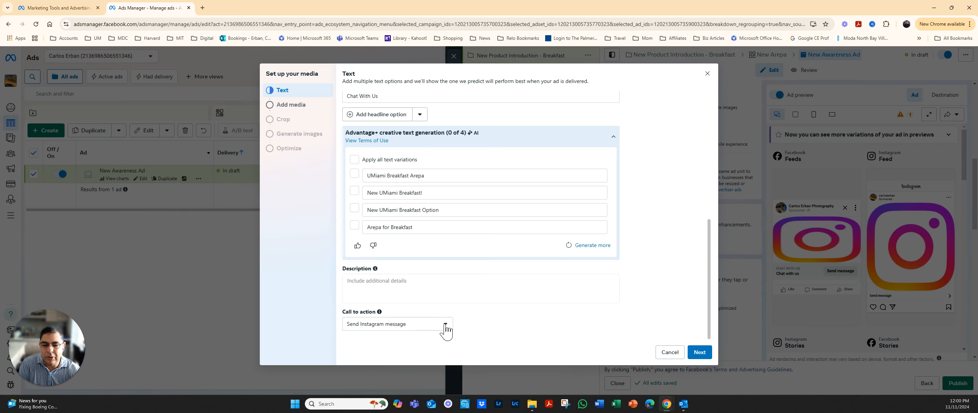
click(445, 325)
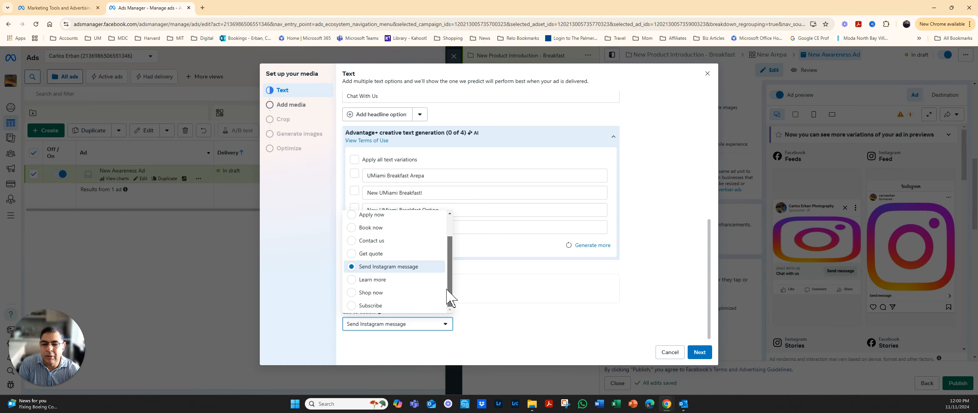
scroll(449, 296, down, 1)
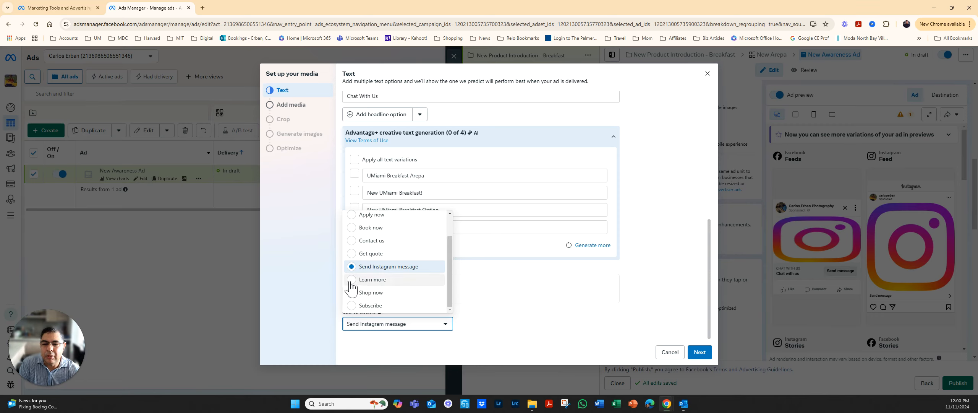
scroll(451, 252, up, 2)
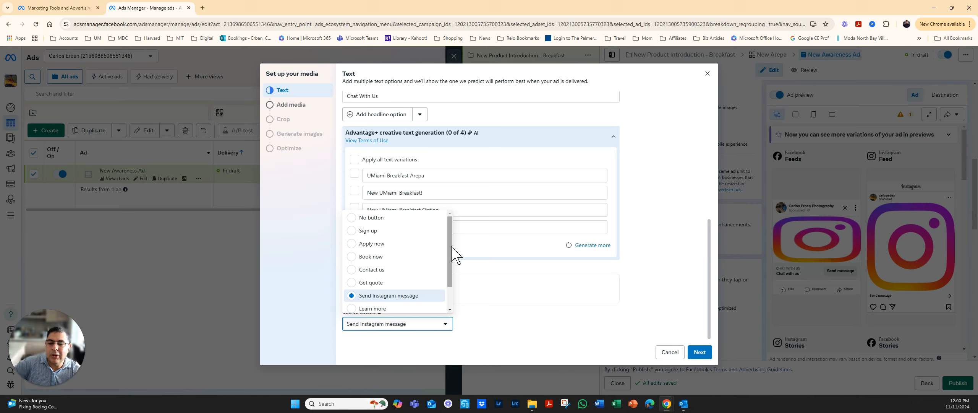
drag(450, 252, 449, 280)
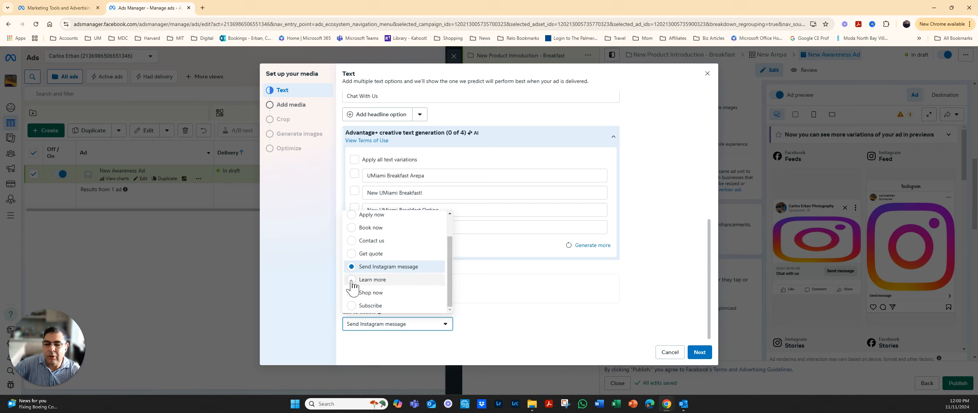
click(650, 330)
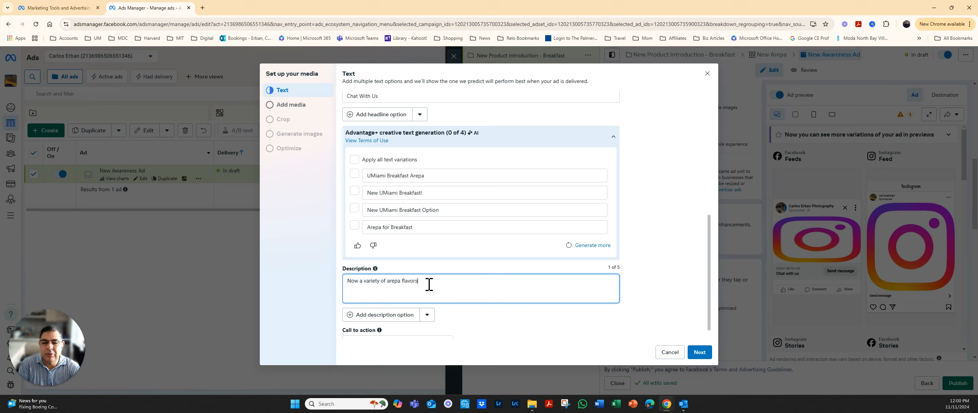
Step: Enter "Now a variety of arepa with different toppings" as the ad's description
text(with different topping)
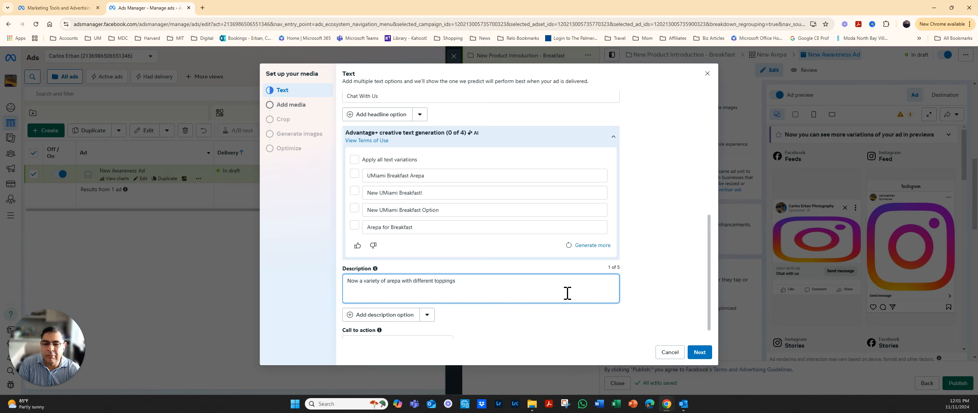
scroll(567, 293, down, 2)
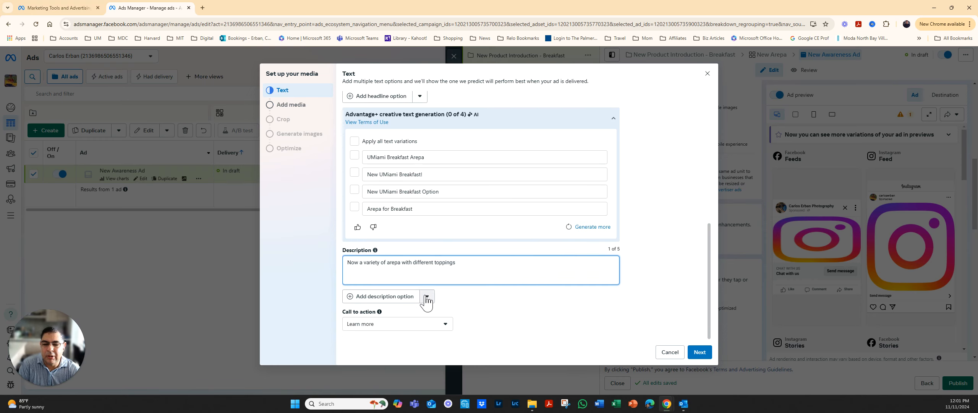
click(427, 297)
click(497, 294)
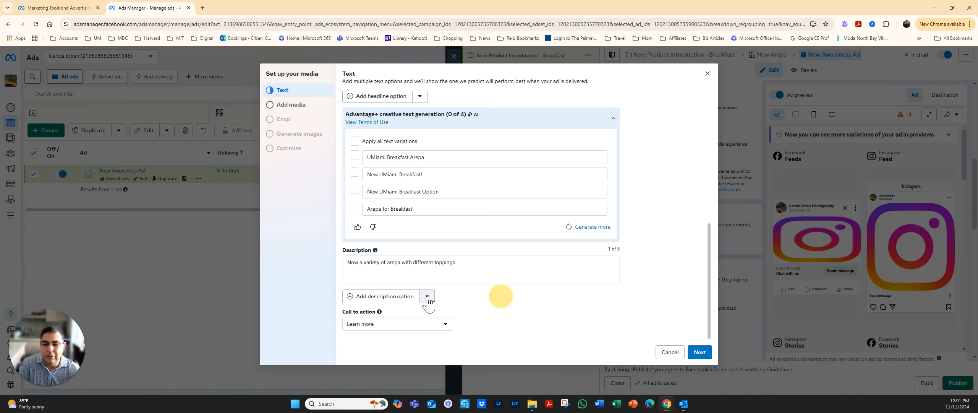
Step: Check the call-to-action choices, keep Learn more, and continue to the media selection
click(445, 326)
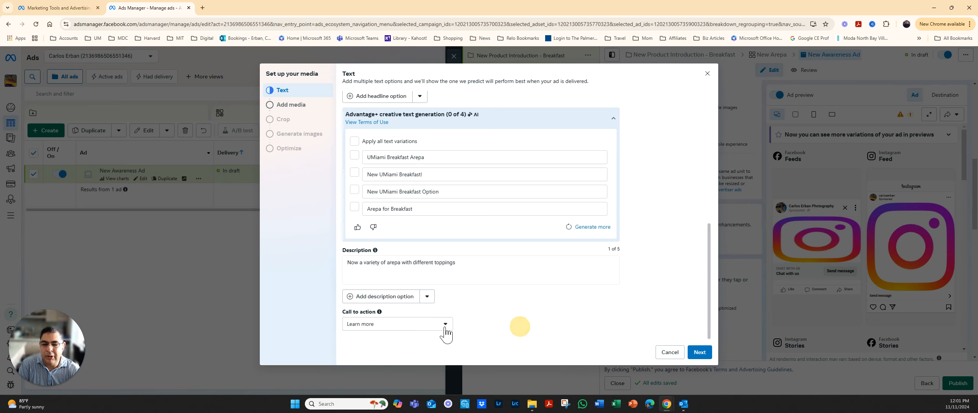
click(446, 326)
click(700, 352)
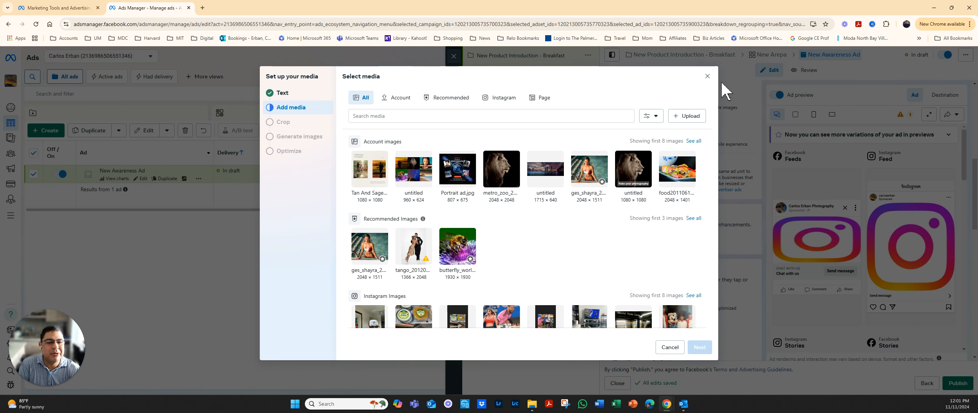
Step: Arrange the ad window side by side with the other browser window and switch that window to Copilot Lab
mouse_move(951, 9)
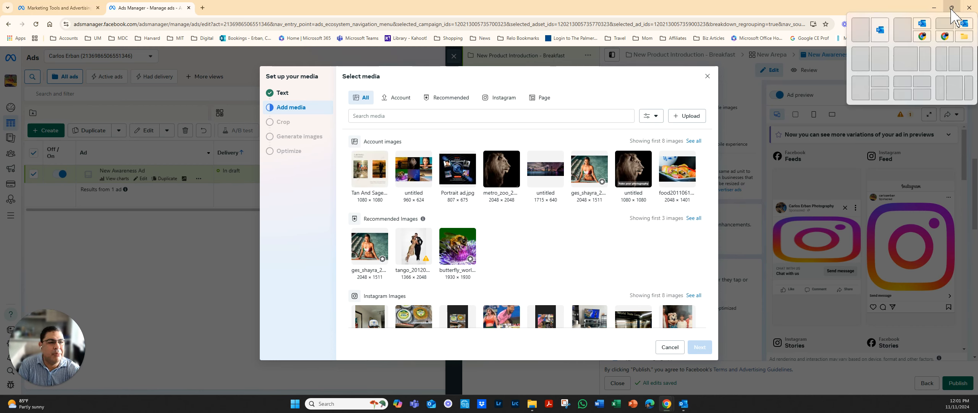
click(885, 68)
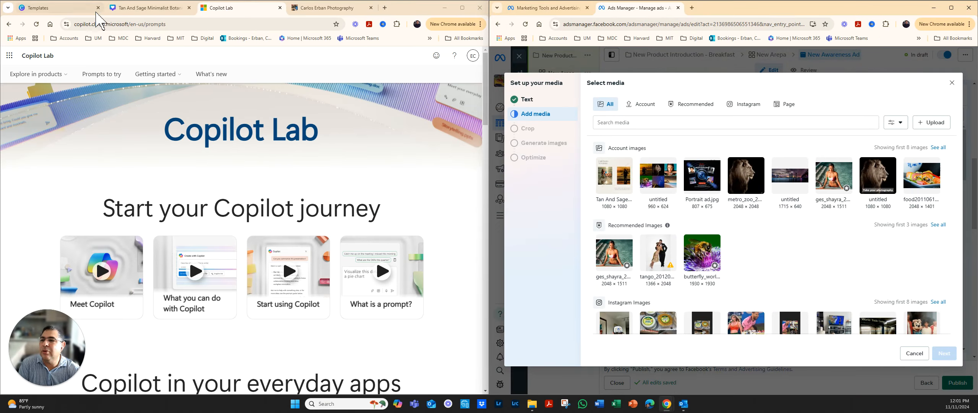
click(71, 8)
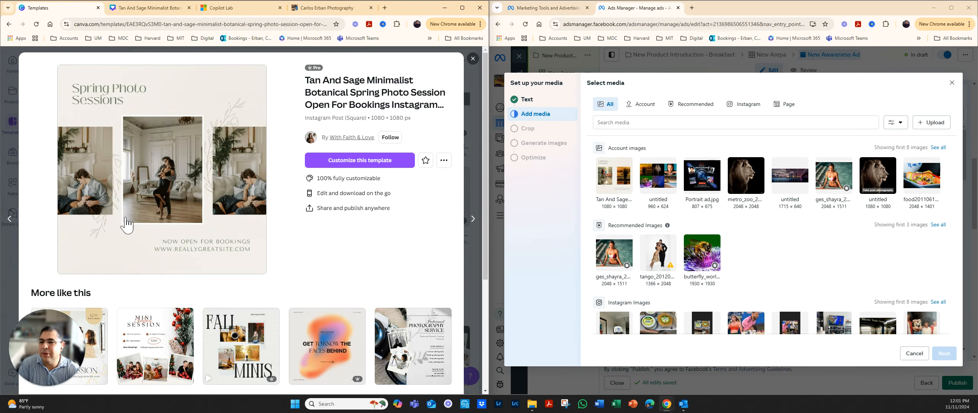
click(176, 9)
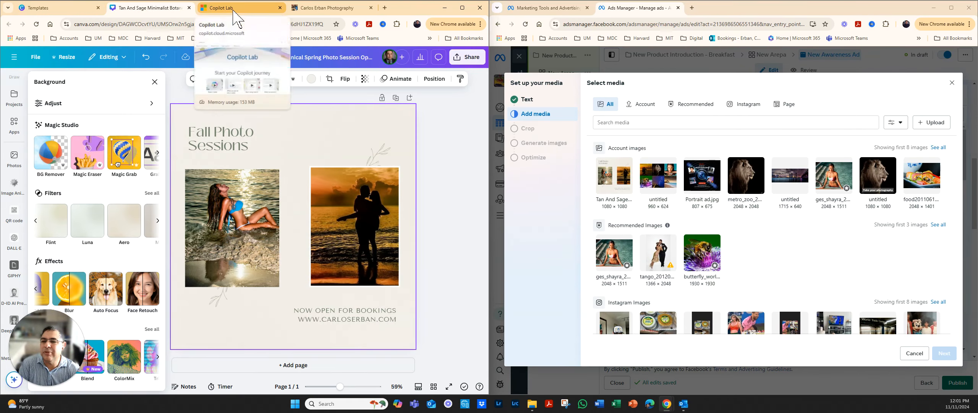
click(234, 10)
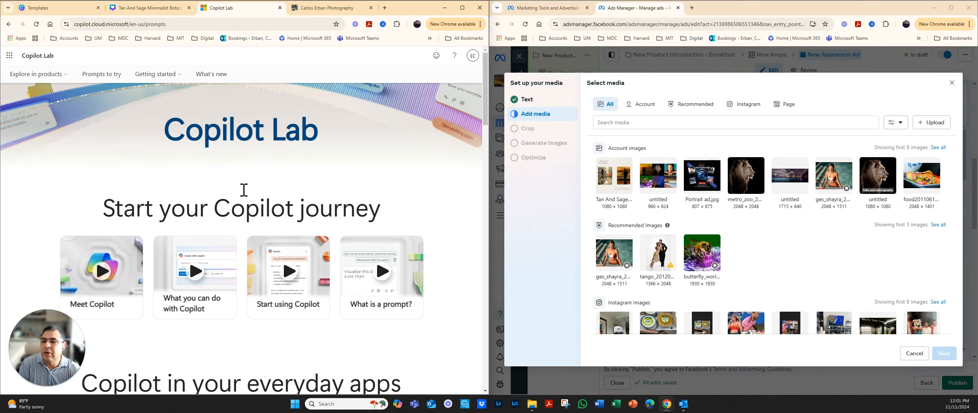
Step: Look over the Copilot Lab page and check which account is signed in
scroll(244, 191, down, 3)
scroll(245, 187, up, 3)
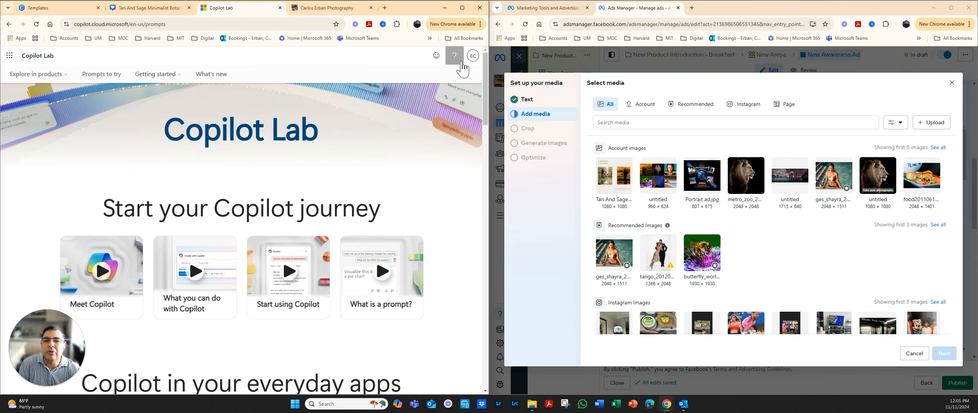
click(472, 58)
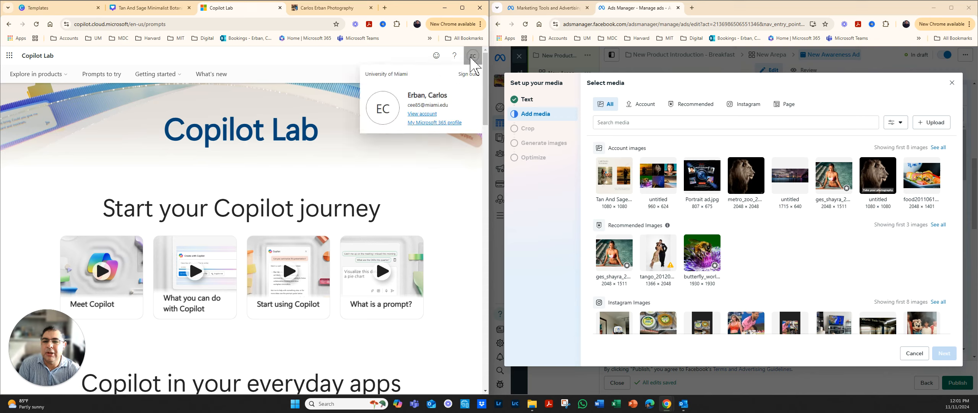
click(440, 184)
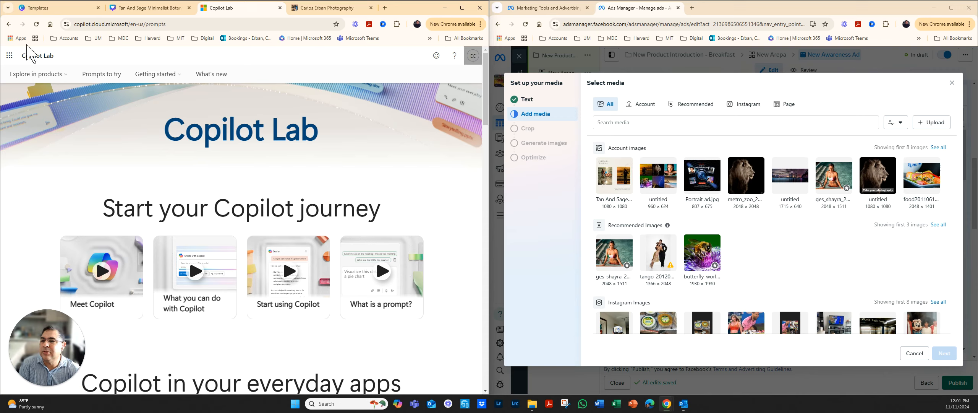
Step: Reload the Copilot Lab page, look through its prompt ideas, and sign in to reach the Copilot chat
click(36, 23)
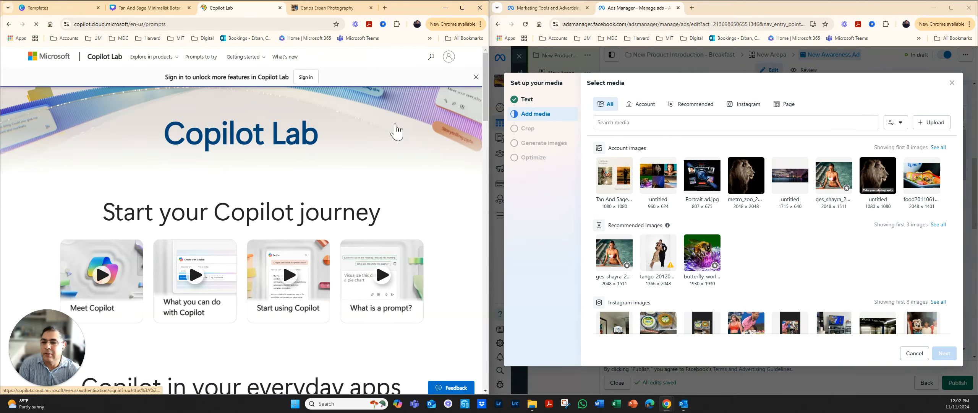
scroll(349, 174, down, 4)
scroll(349, 174, down, 8)
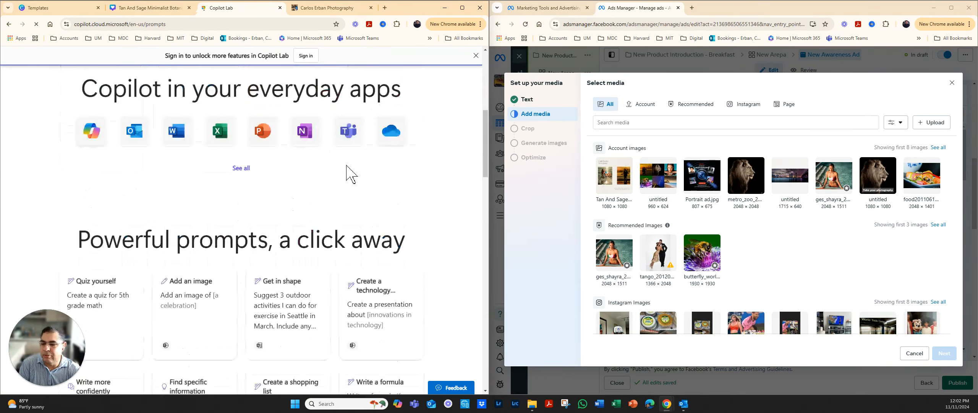
scroll(348, 168, down, 3)
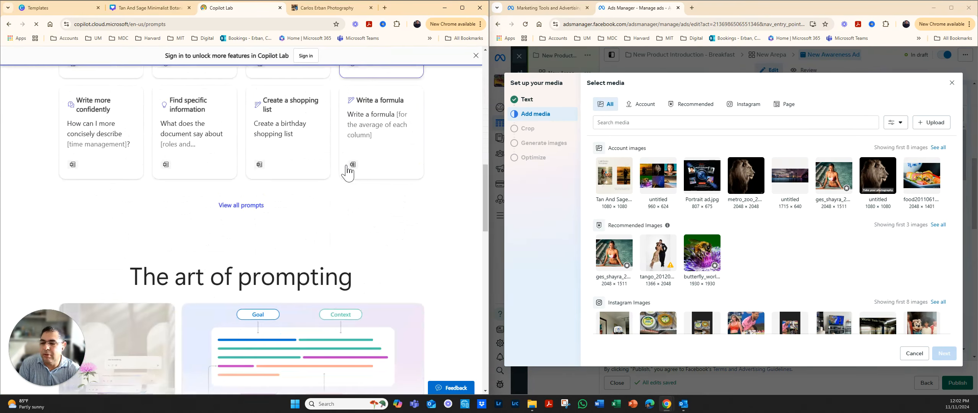
scroll(347, 168, up, 10)
scroll(348, 172, up, 5)
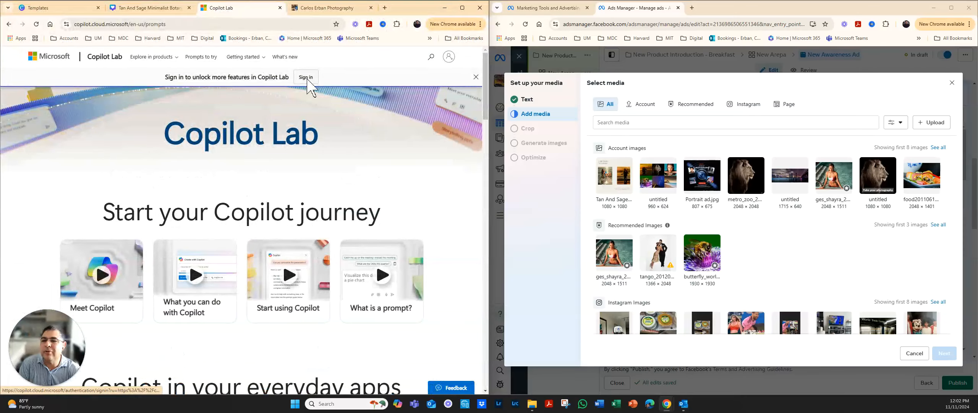
click(308, 80)
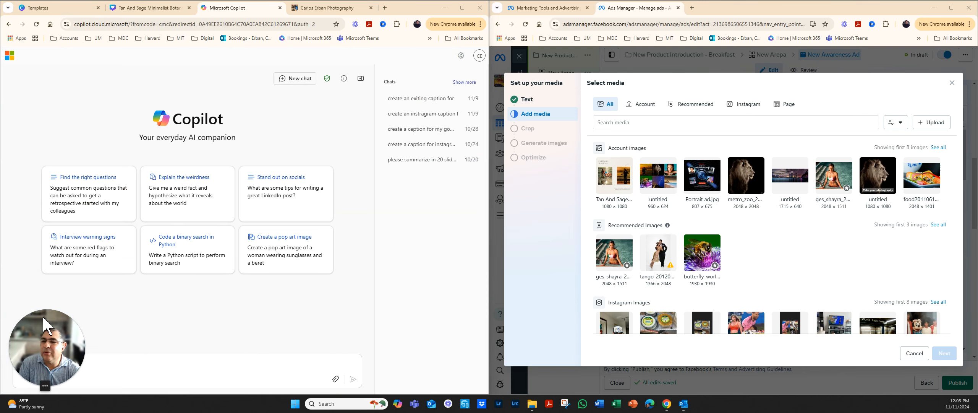
Step: Ask Copilot to "generate an image of arepa with beef"
drag(43, 317, 416, 317)
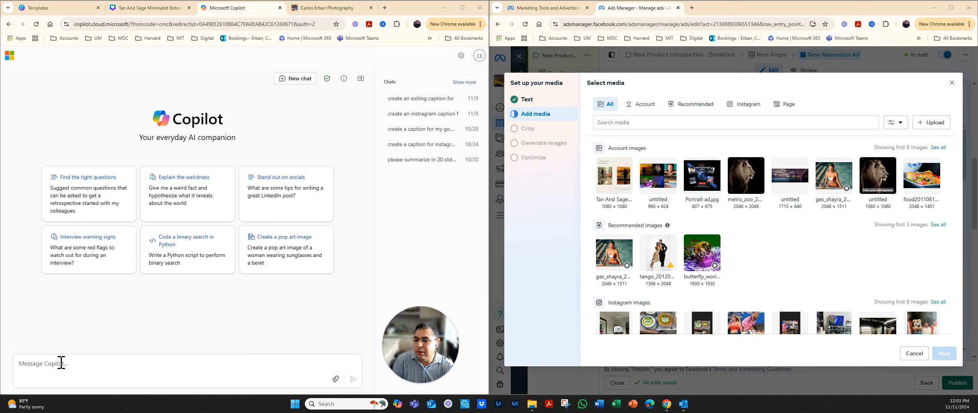
click(44, 365)
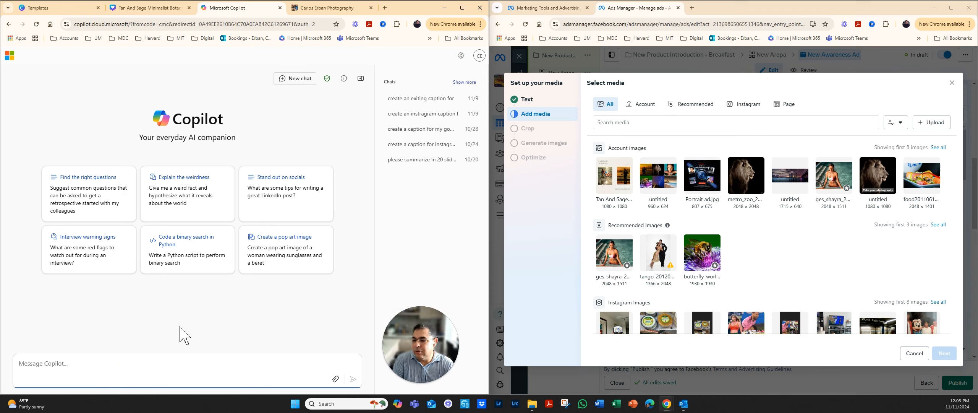
text(generate an image of)
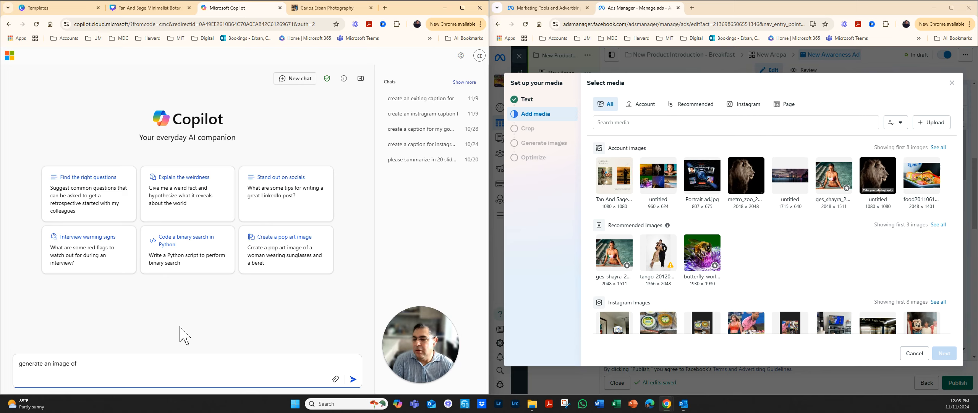
text(pa with beef)
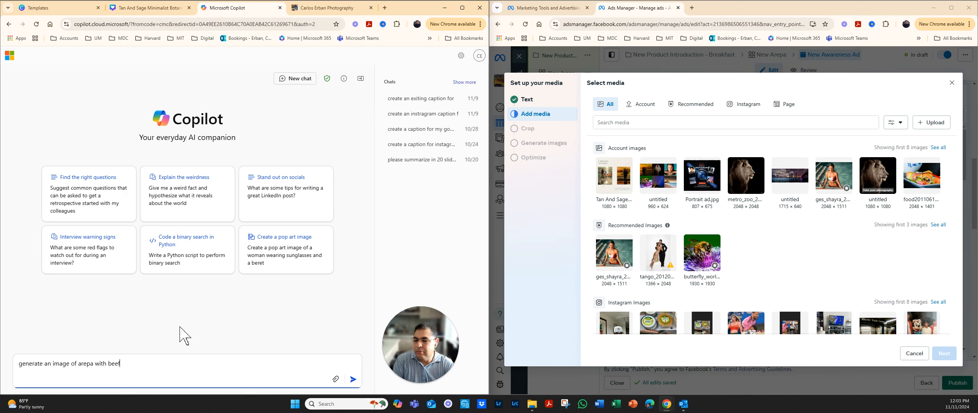
key(Return)
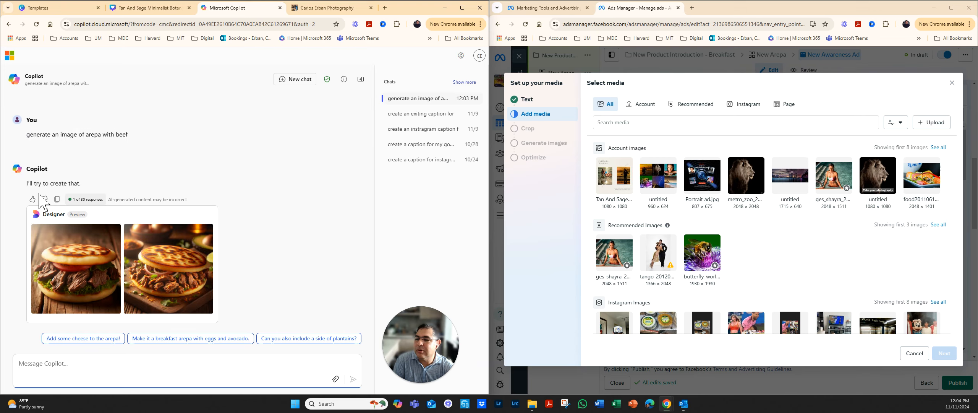
Step: Download the second generated arepa image as the JPEG "arepa example" into the Tutorial Videos folder, and return to Copilot's start page
click(167, 279)
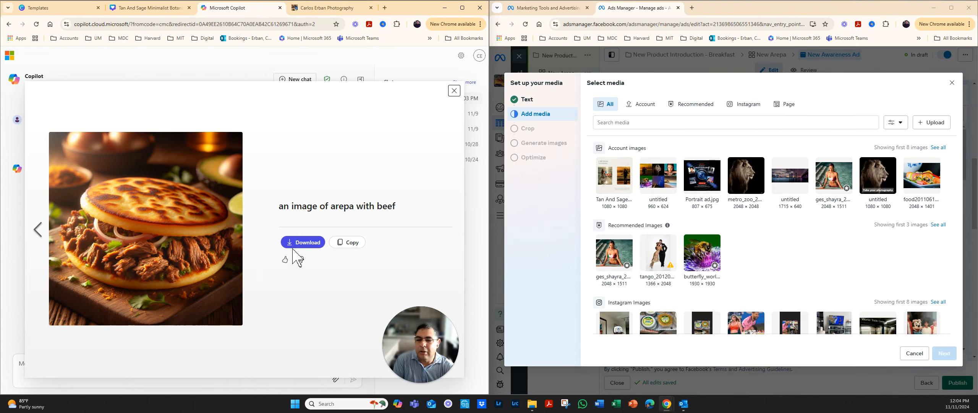
click(297, 248)
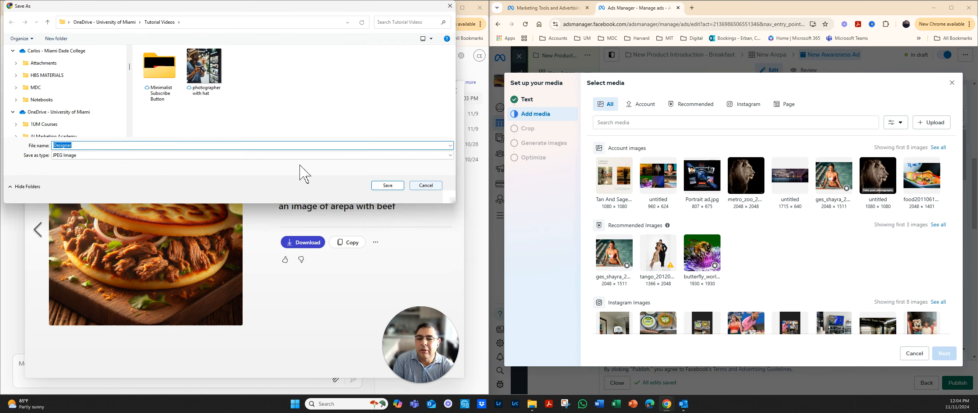
text(are)
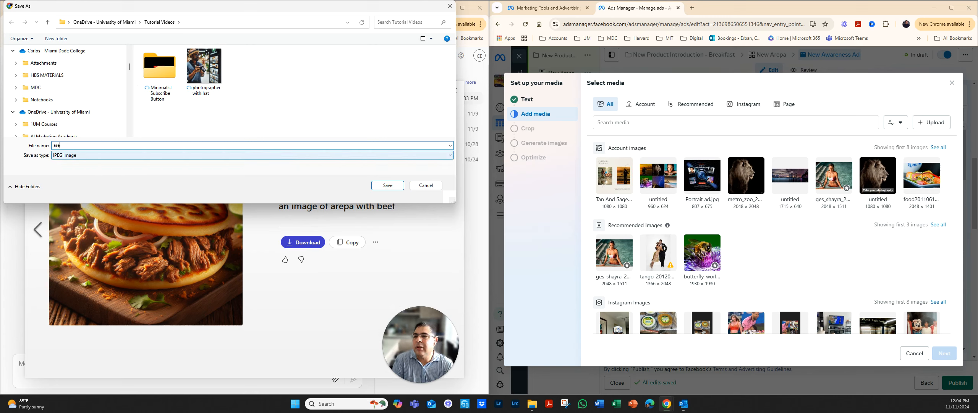
text(pa example)
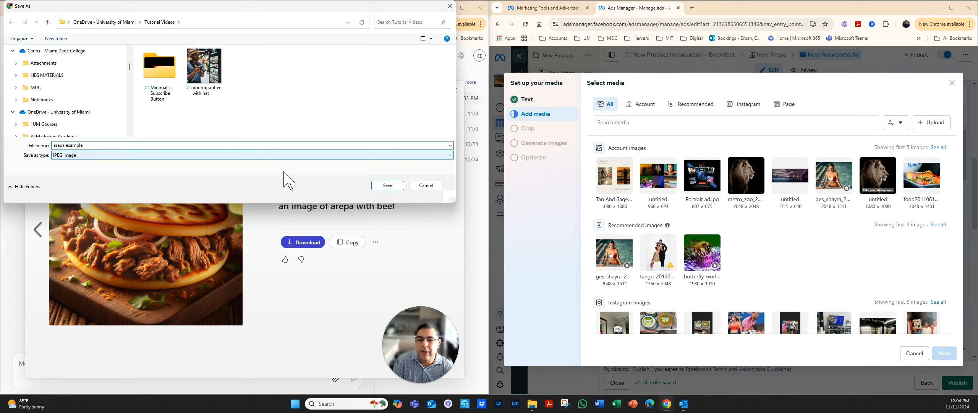
click(387, 185)
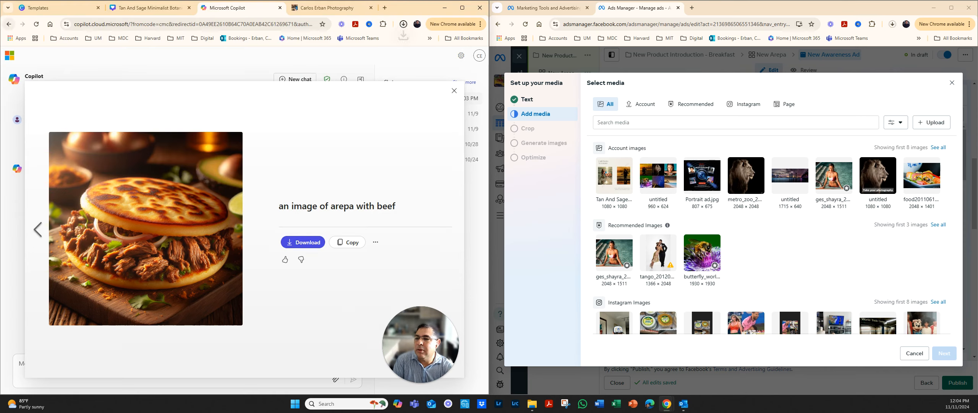
click(9, 23)
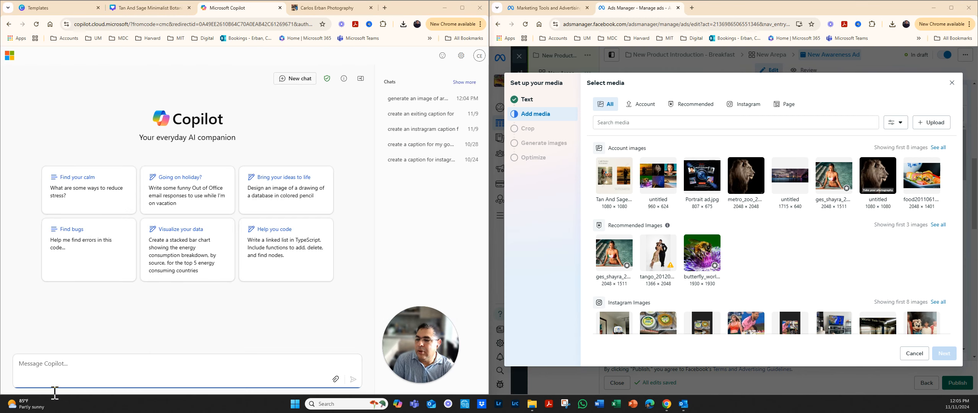
Step: Ask Copilot to "create a caption of 50 characters on the new arepa for breakfast for instagram ad using best practices"
click(43, 368)
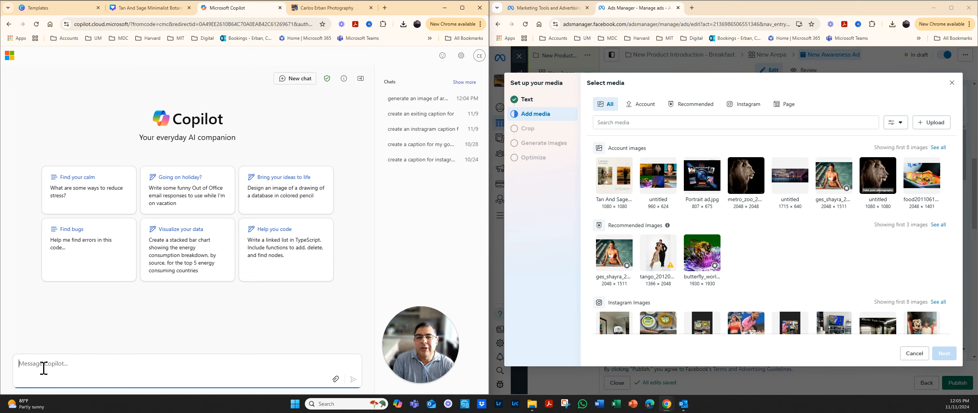
text(cre)
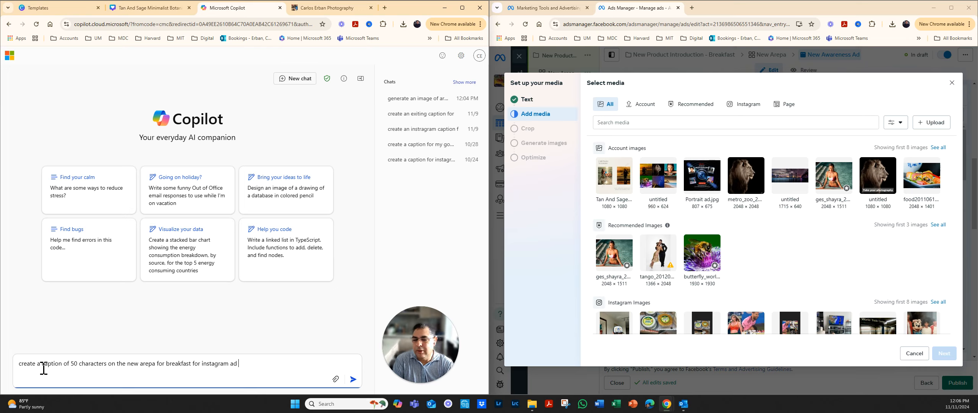
text(using best)
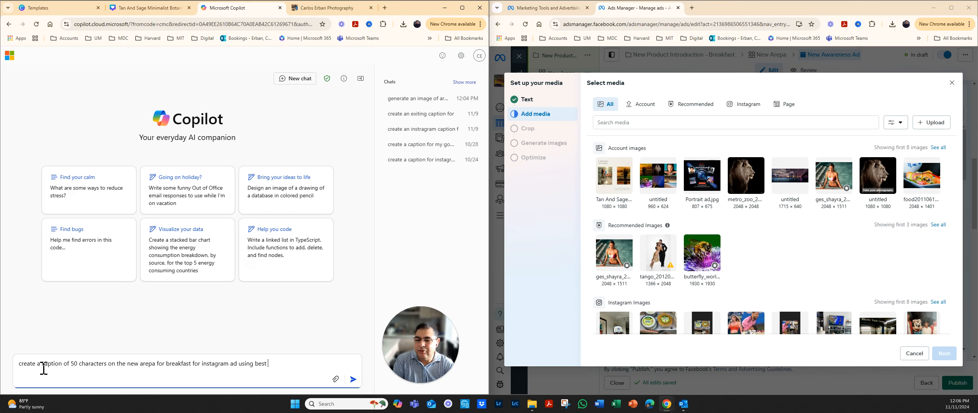
text( practices)
key(Return)
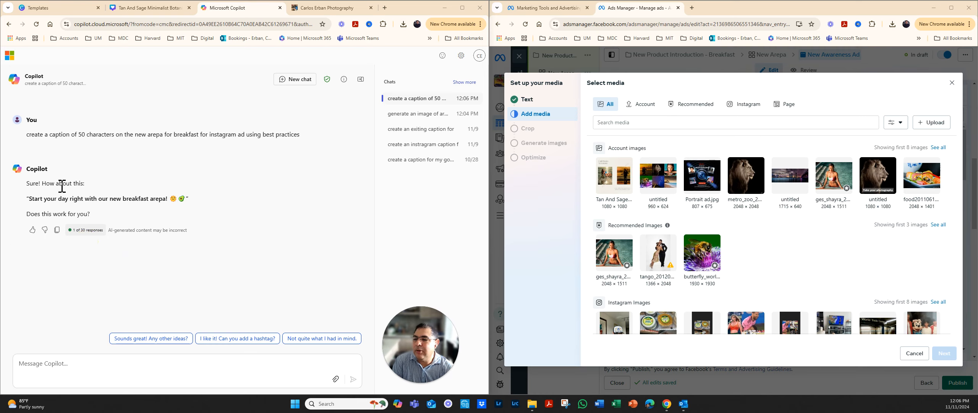
Step: Ask Copilot to "add hashtags" to the breakfast arepa caption
click(33, 364)
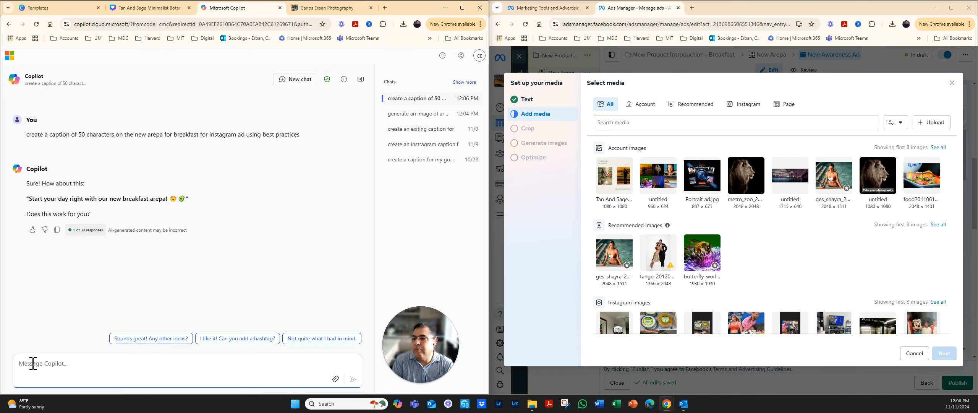
text(add hashtags)
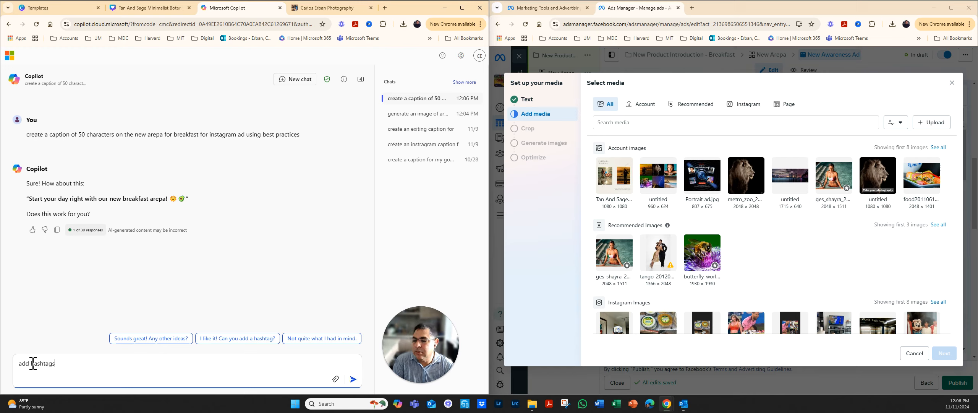
key(Return)
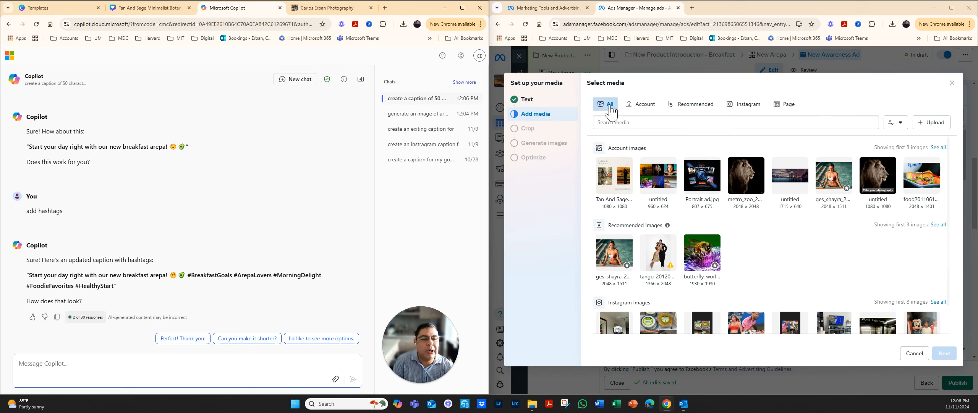
Step: Upload the "arepa example" image from the Tutorial Videos folder as the ad's media and proceed to the placement crops
click(929, 127)
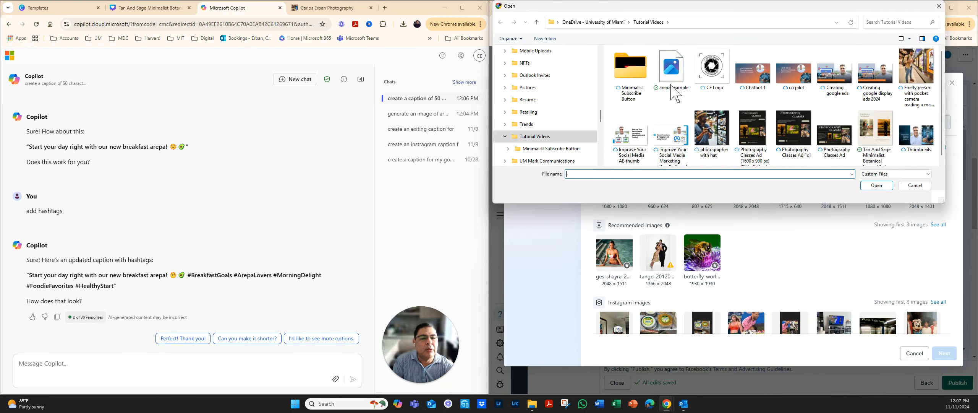
double_click(674, 77)
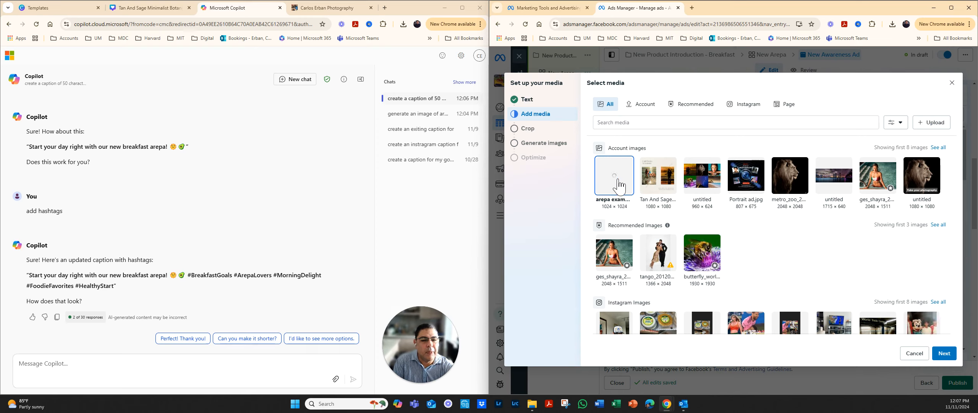
click(945, 361)
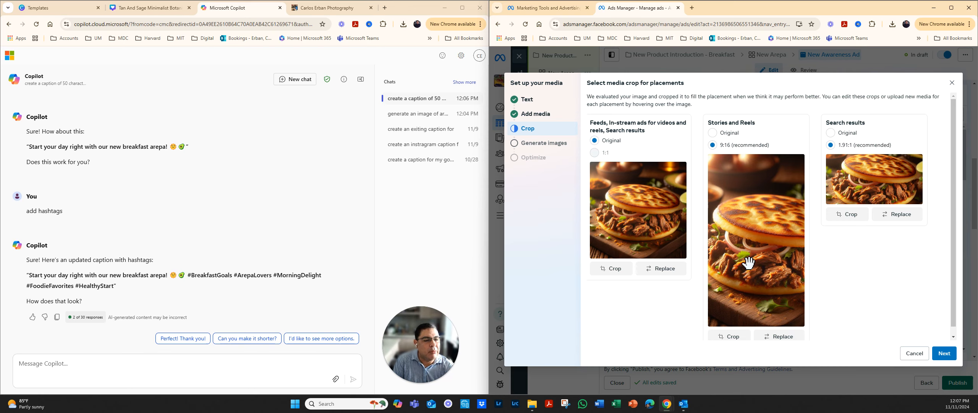
Step: Shift the Search results crop slightly lower on the arepa image and apply it
click(856, 220)
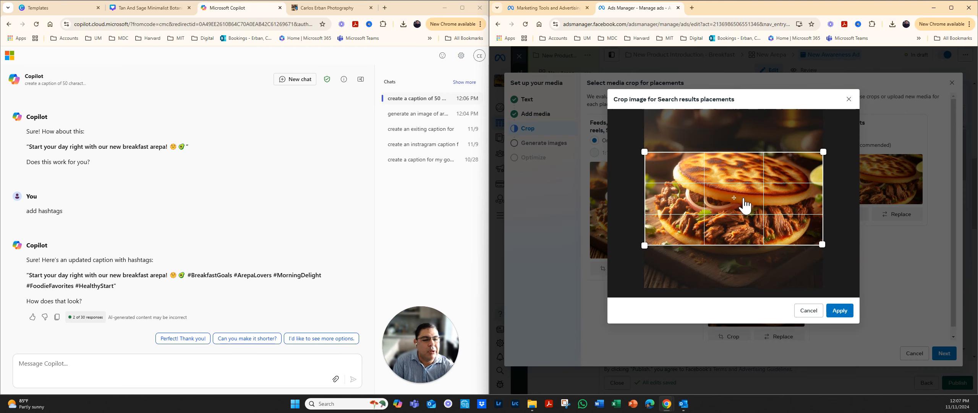
drag(742, 208, 745, 220)
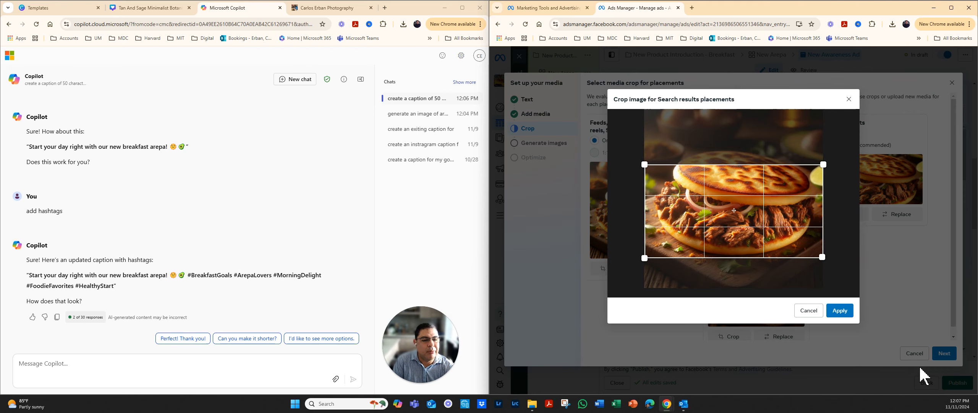
click(839, 310)
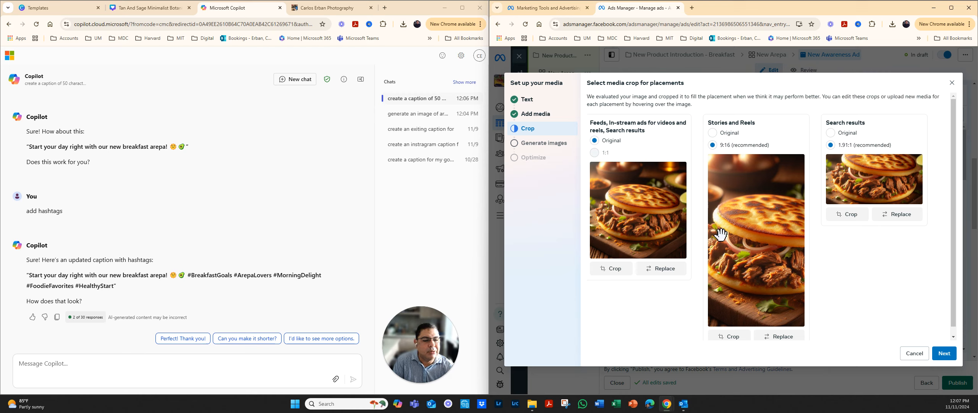
Step: Reposition the 9:16 Stories and Reels crop toward the left part of the arepa image and apply it
click(736, 332)
drag(771, 256, 746, 254)
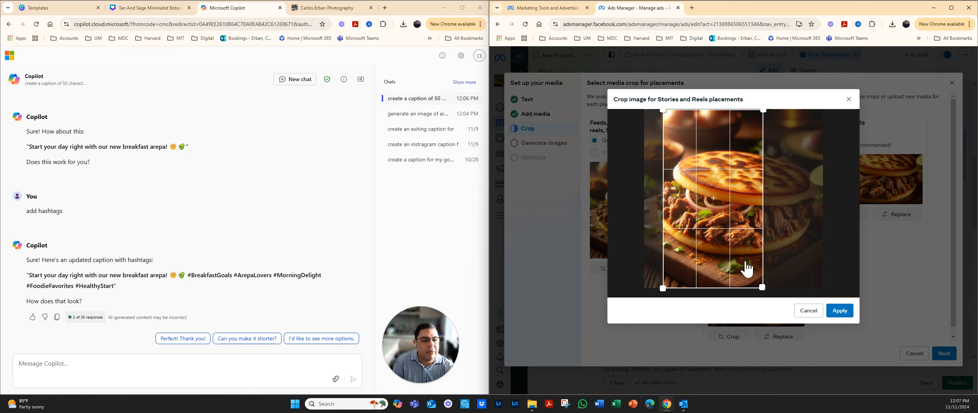
drag(743, 269, 742, 270)
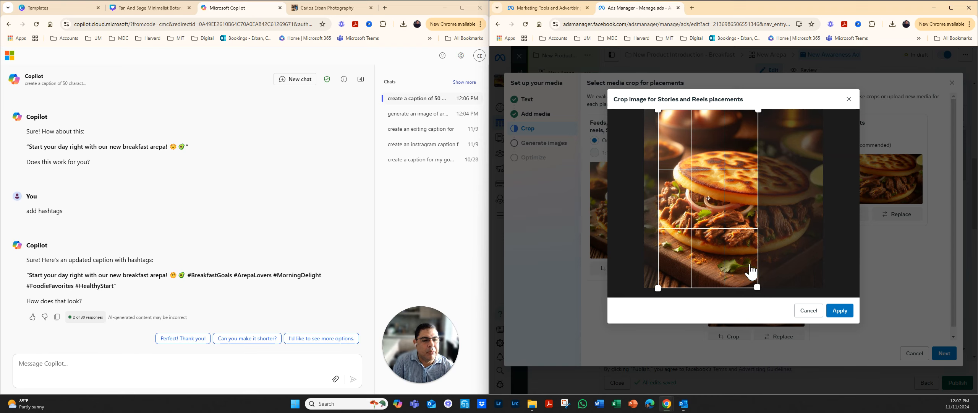
click(840, 310)
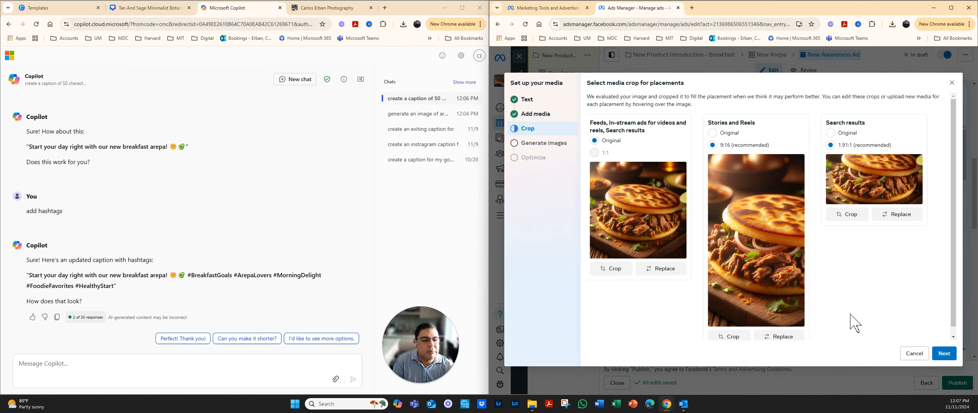
Step: Proceed to image generation, look at the overlay text styles, and finish the media setup without selecting any image variations
click(944, 353)
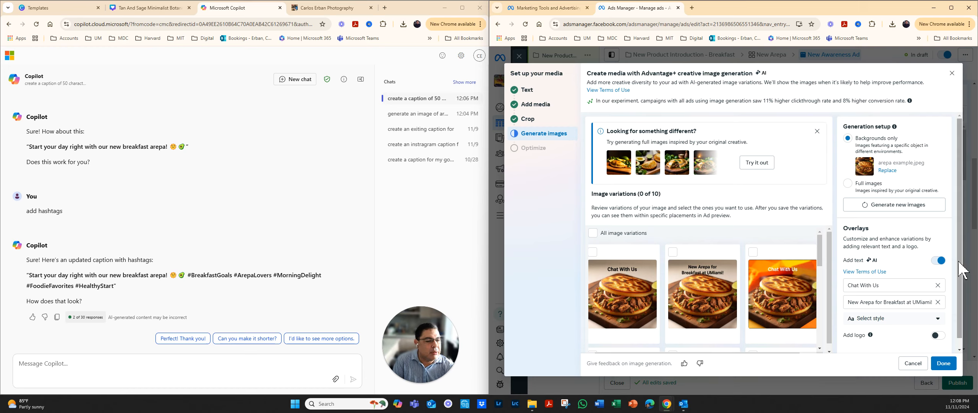
scroll(959, 268, down, 1)
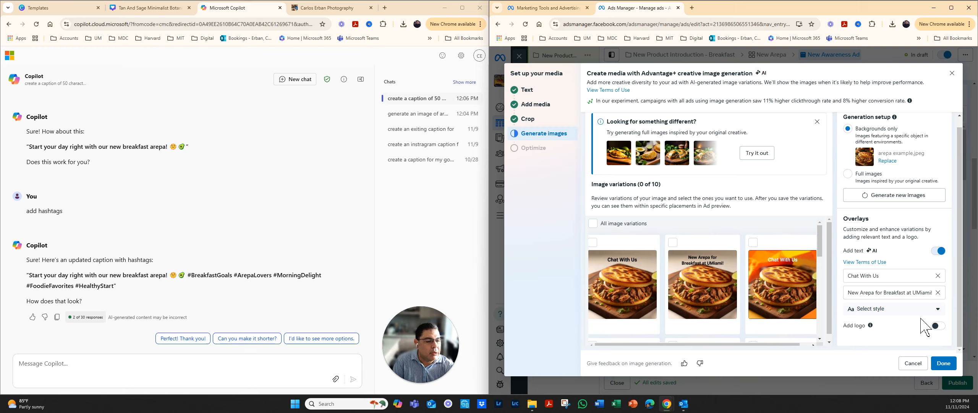
click(939, 311)
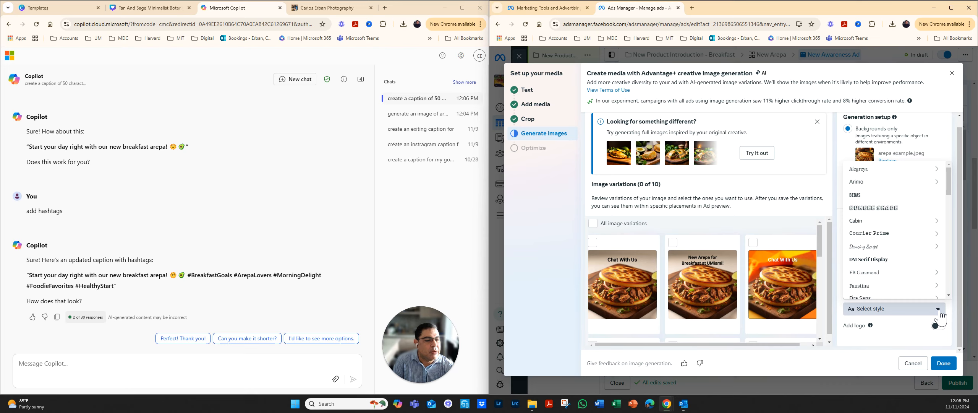
click(939, 312)
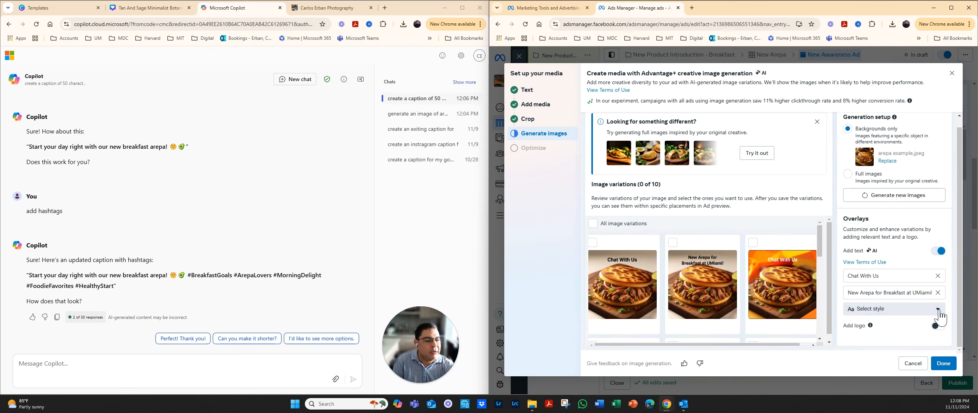
click(946, 365)
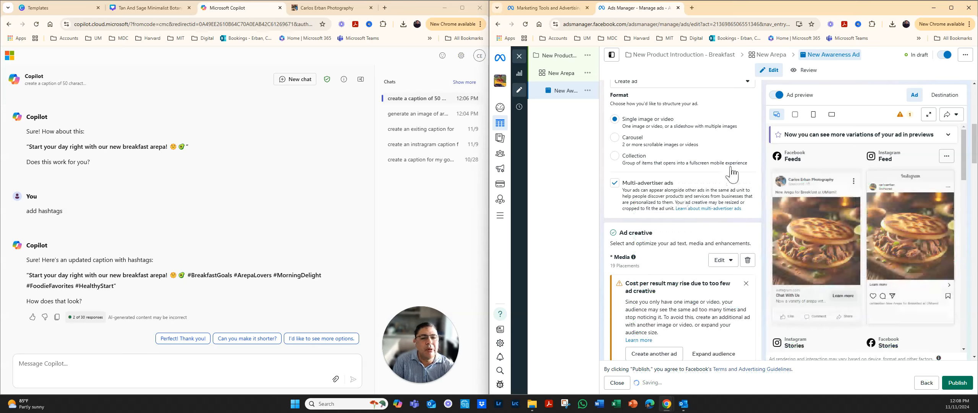
Step: Copy Copilot's hashtag caption and replace the ad's primary text "New Arepa for Breakfast at UMiami!" with it
scroll(733, 176, up, 3)
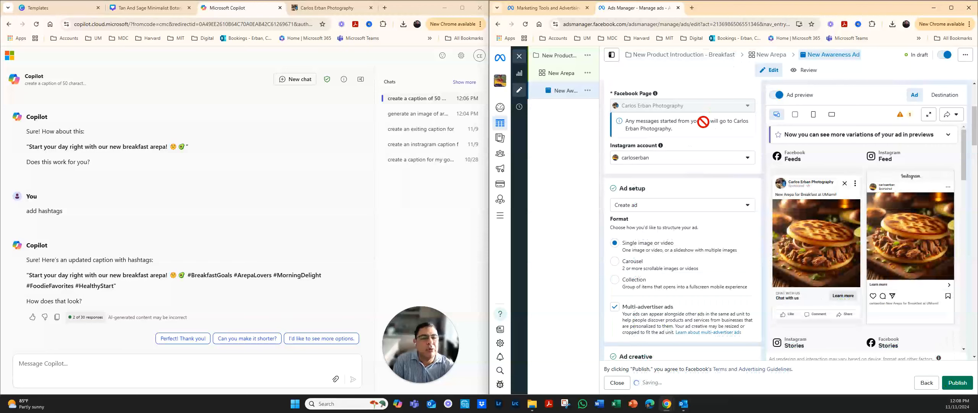
scroll(866, 108, up, 4)
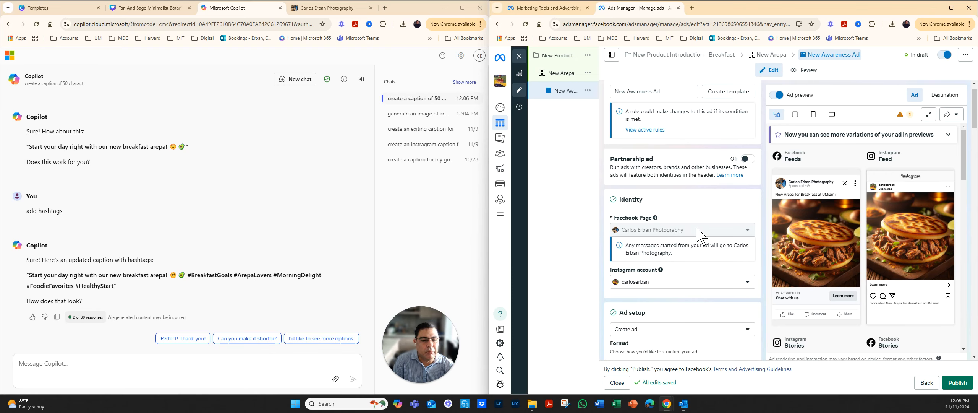
scroll(699, 227, down, 3)
scroll(697, 220, down, 5)
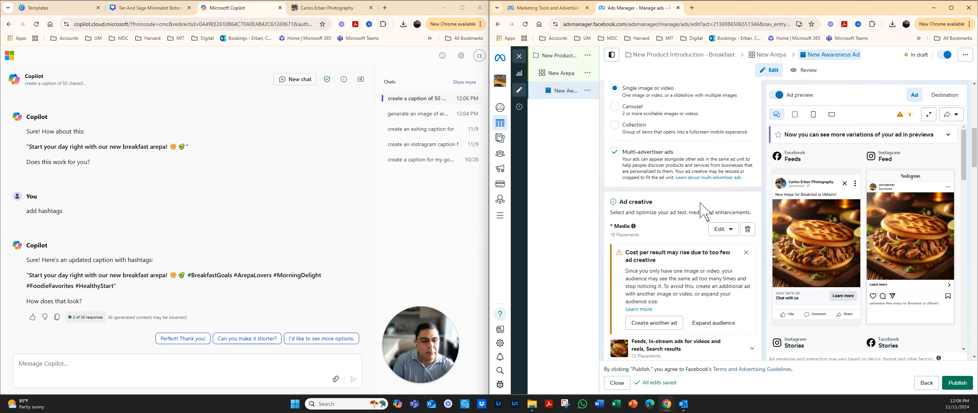
scroll(702, 211, down, 7)
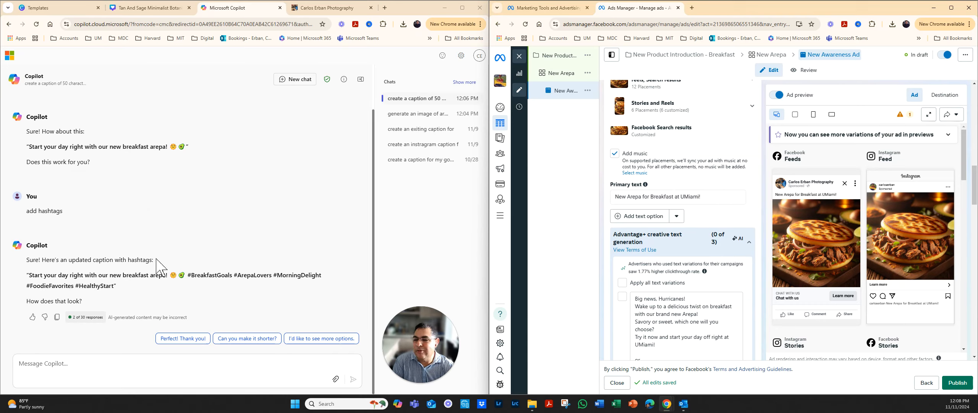
click(57, 317)
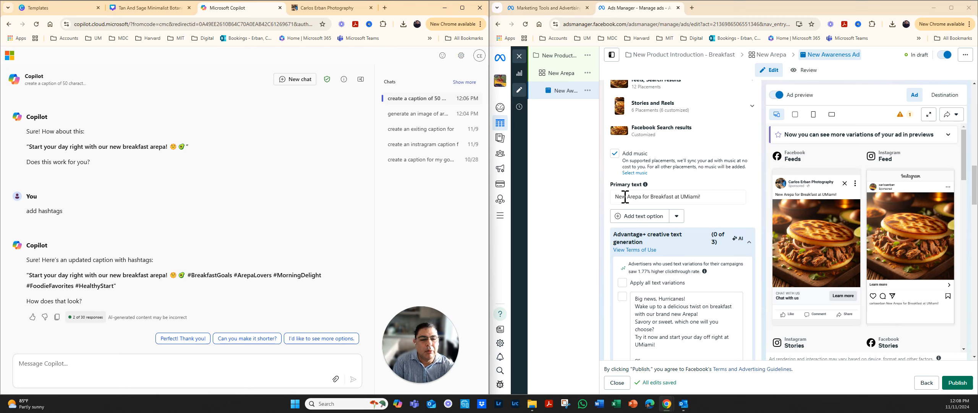
drag(703, 198, 607, 200)
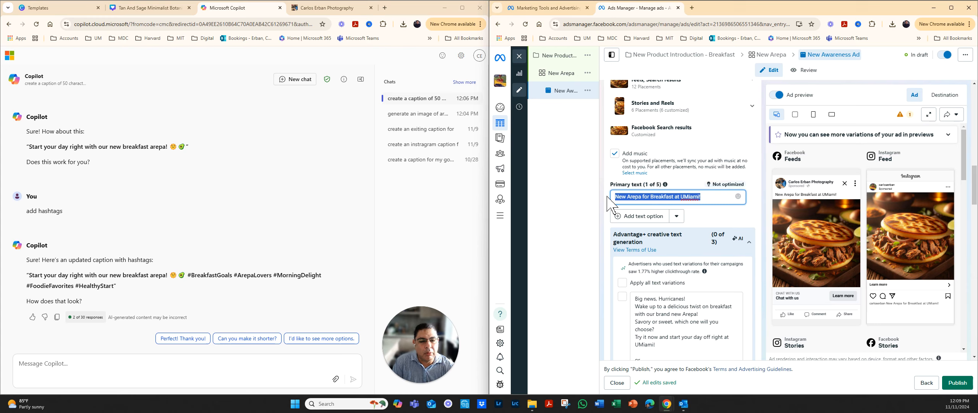
key(ctrl+v)
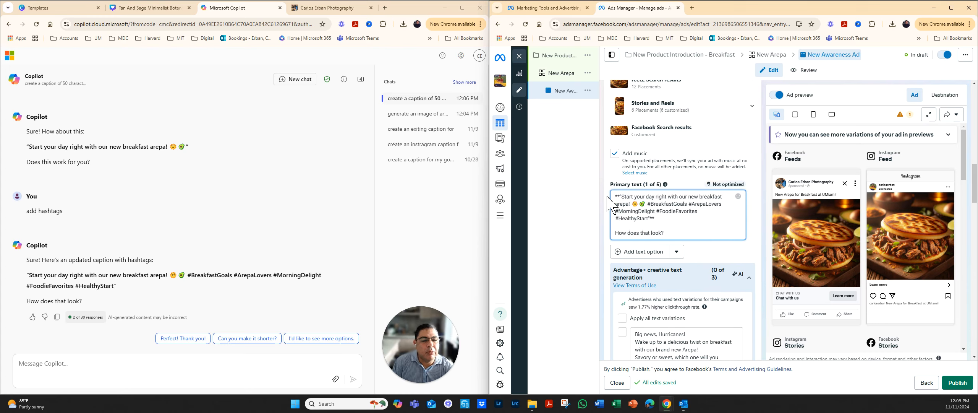
Step: Delete "How does that look?" and the trailing asterisks from the end of the pasted primary text
scroll(642, 191, down, 1)
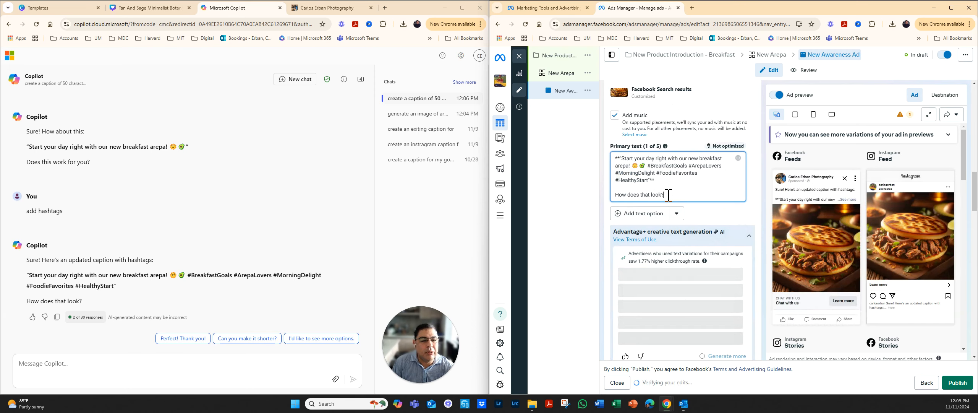
key(BackSpace)
key(BackSpace)
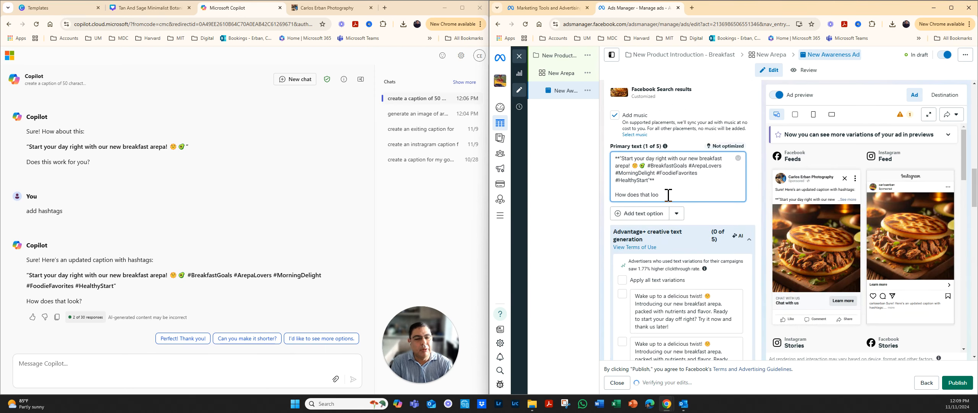
key(BackSpace)
key(BackSpace)
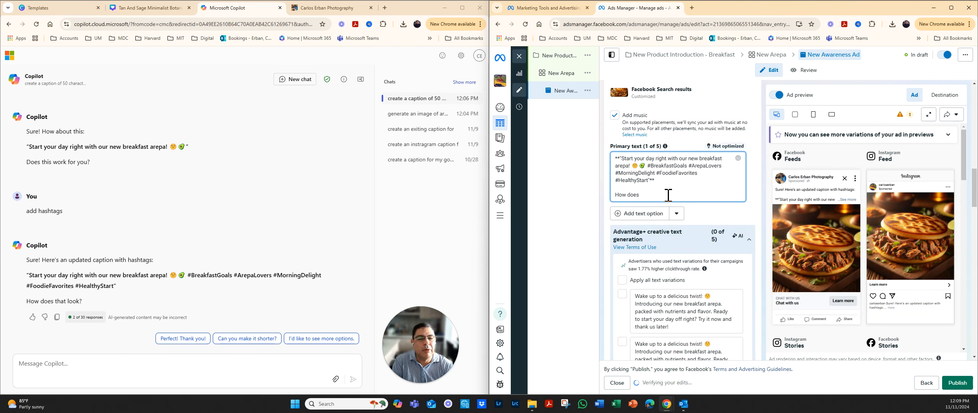
key(BackSpace)
key(BackSpace)
key(BackSpace)
key(BackSpace)
key(BackSpace)
key(BackSpace)
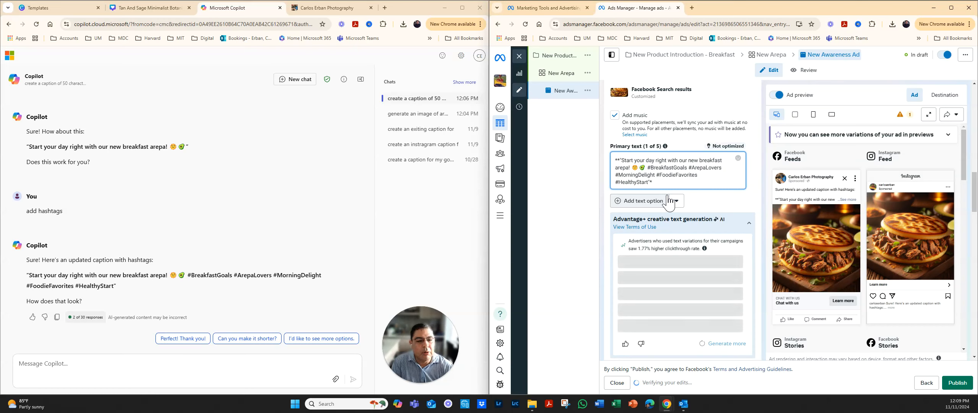
key(BackSpace)
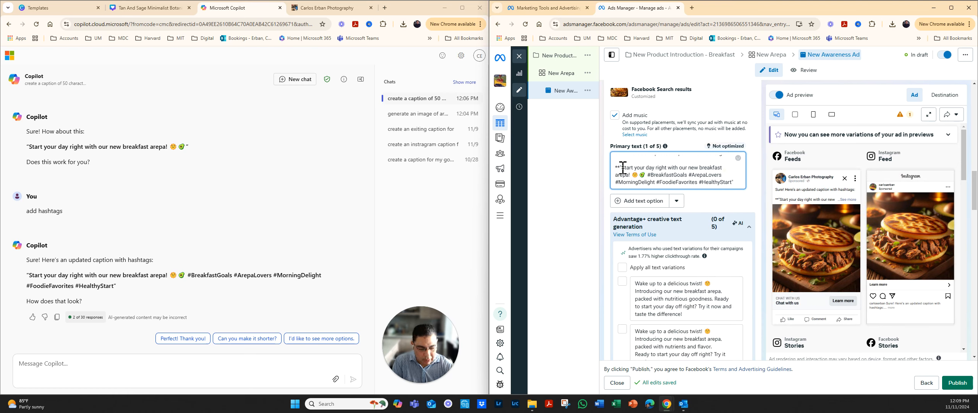
Step: Remove the asterisks and quotation mark before "Start your day" and move the hashtags onto their own line
key(BackSpace)
key(BackSpace)
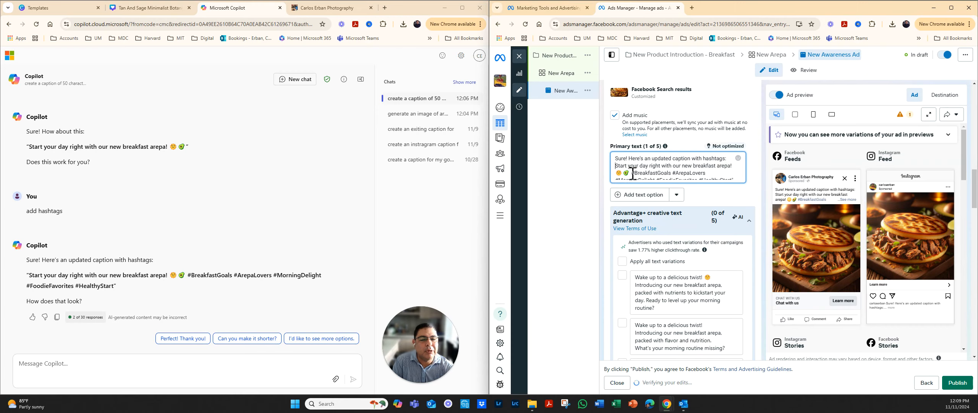
key(Return)
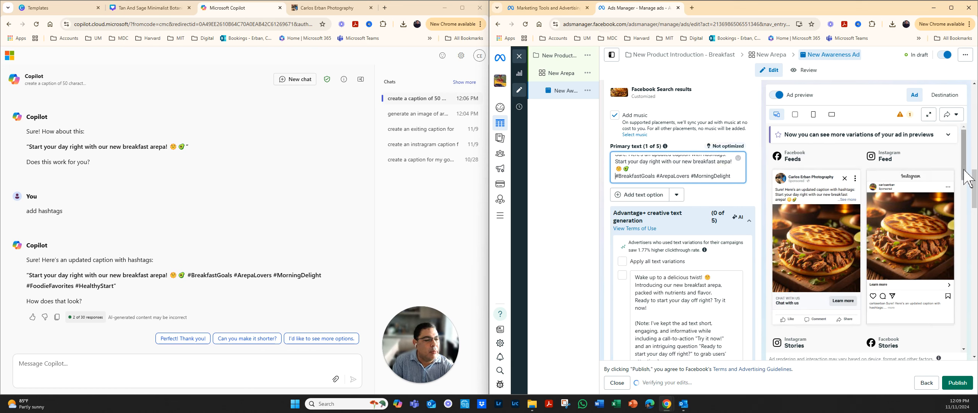
Step: Close the ad editor to return to the Ads list and switch off New Awareness Ad
drag(964, 171, 961, 153)
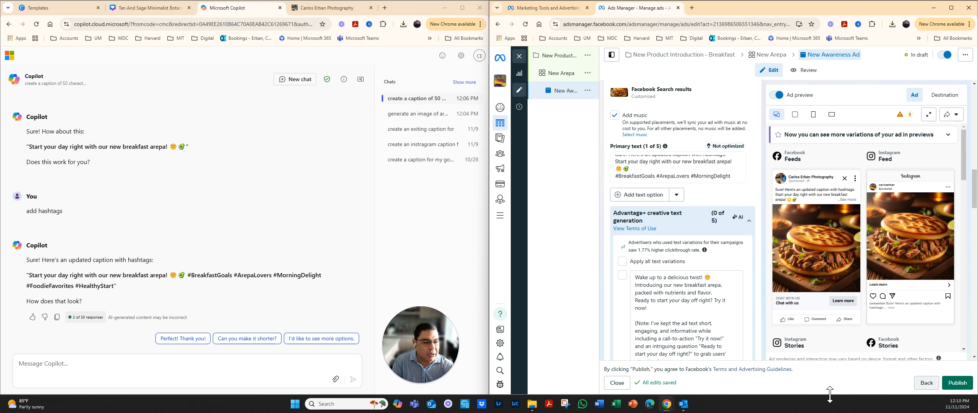
click(625, 383)
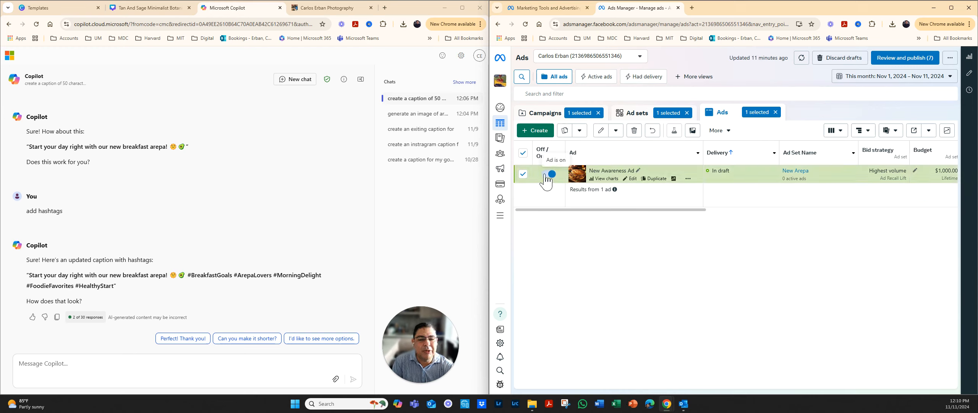
click(547, 174)
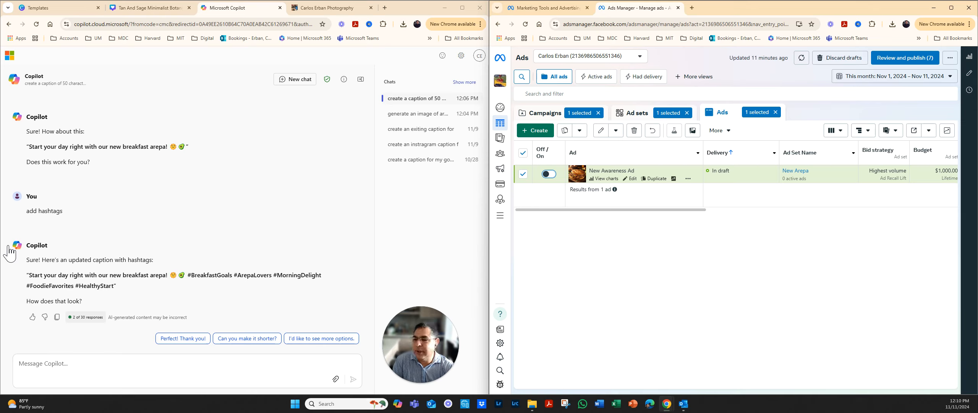
click(9, 217)
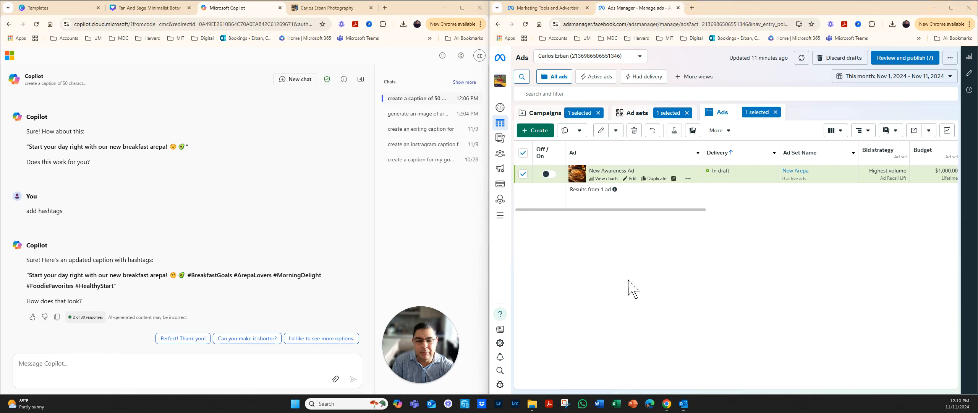